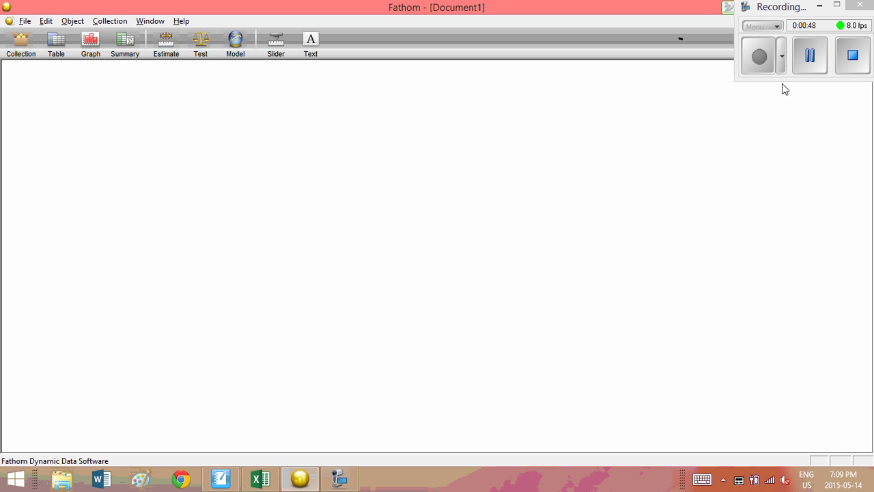
pyautogui.moveTo(128, 124); pyautogui.dragTo(71, 135)
pyautogui.moveTo(57, 73)
pyautogui.mouseDown()
pyautogui.moveTo(151, 52)
pyautogui.moveTo(124, 30)
pyautogui.moveTo(15, 31)
pyautogui.moveTo(1, 49)
pyautogui.moveTo(45, 74)
pyautogui.moveTo(81, 76)
pyautogui.mouseUp()
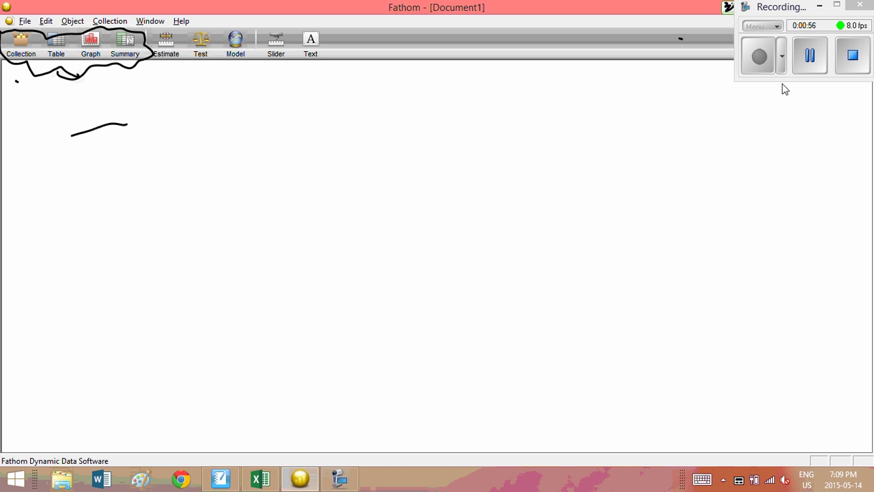
pyautogui.moveTo(16, 81)
pyautogui.mouseDown()
pyautogui.moveTo(38, 38)
pyautogui.moveTo(5, 68)
pyautogui.moveTo(32, 77)
pyautogui.moveTo(67, 54)
pyautogui.moveTo(81, 57)
pyautogui.mouseUp()
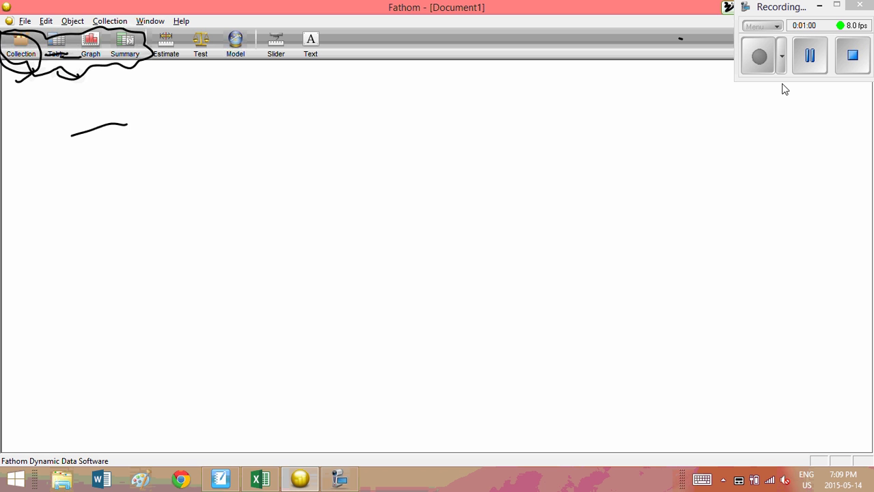
pyautogui.moveTo(195, 80)
pyautogui.mouseDown()
pyautogui.moveTo(13, 111)
pyautogui.moveTo(26, 21)
pyautogui.mouseUp()
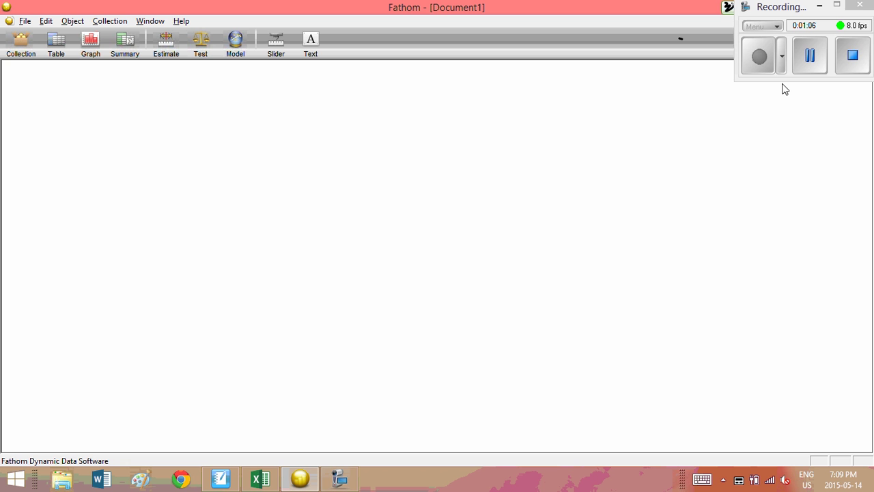
pyautogui.moveTo(222, 139); pyautogui.dragTo(234, 138)
pyautogui.click(228, 138)
pyautogui.moveTo(10, 51)
pyautogui.mouseDown()
pyautogui.moveTo(136, 40)
pyautogui.moveTo(112, 34)
pyautogui.moveTo(13, 49)
pyautogui.mouseUp()
pyautogui.click(25, 21)
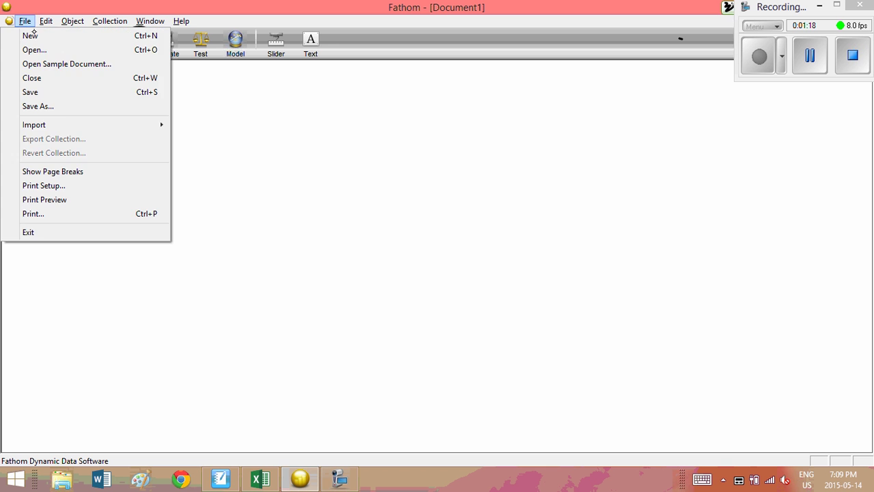
pyautogui.press('Escape')
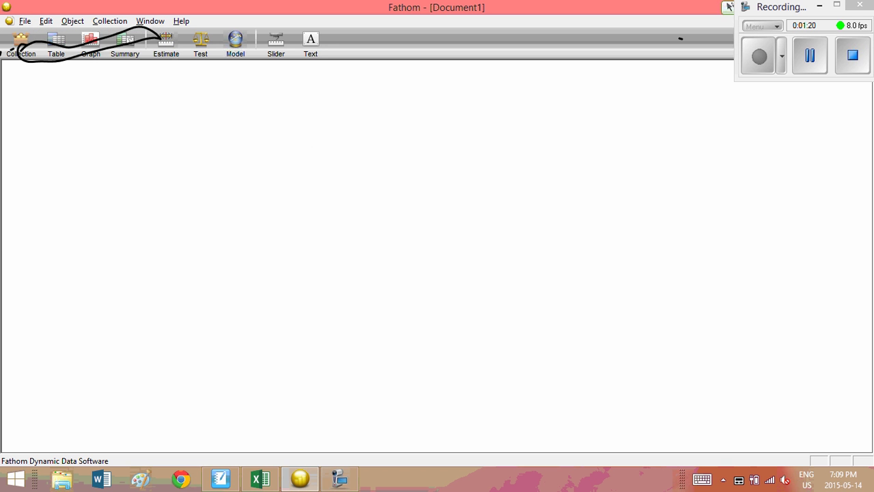
pyautogui.moveTo(325, 260); pyautogui.dragTo(361, 275)
pyautogui.moveTo(74, 197)
pyautogui.mouseDown()
pyautogui.moveTo(129, 65)
pyautogui.moveTo(6, 72)
pyautogui.mouseUp()
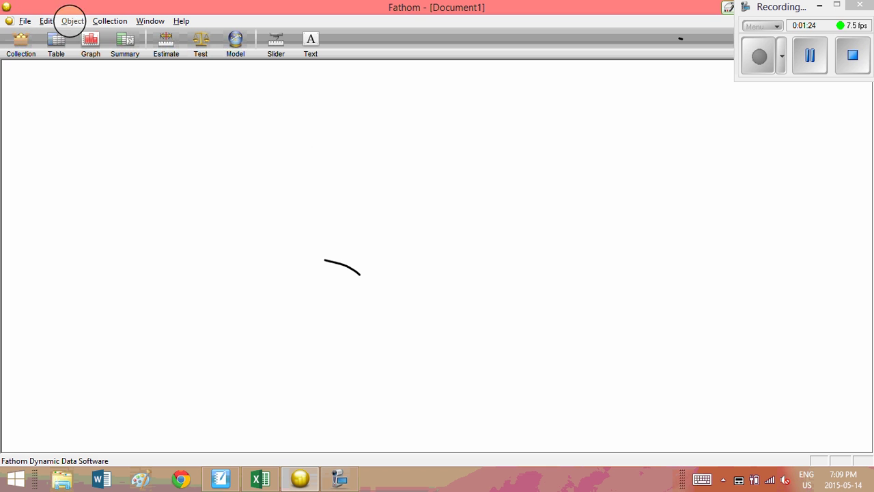
pyautogui.moveTo(356, 273); pyautogui.dragTo(323, 271)
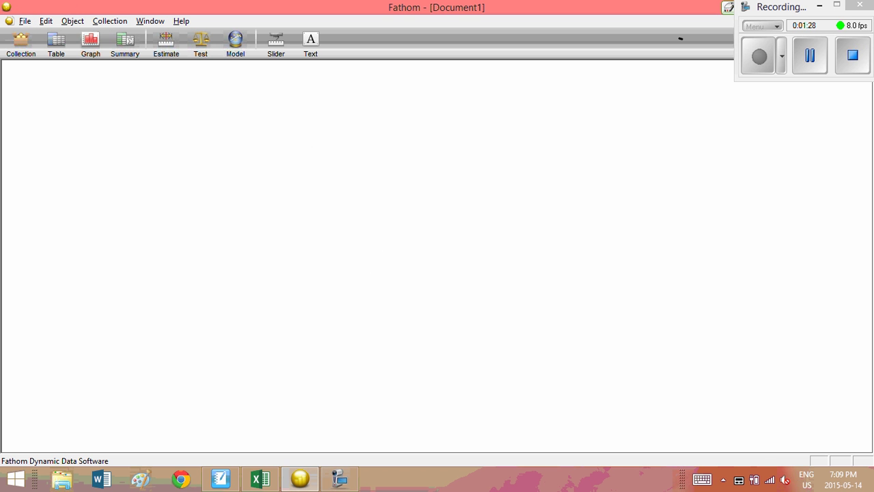
# Step: Switch to the nba_ticketprices_attendance workbook in Excel and copy the Team, Attendance and Price ($) columns A to C
pyautogui.hotkey('alt', 'Tab')
pyautogui.hotkey('alt', 'Tab')
pyautogui.hotkey('alt', 'Tab')
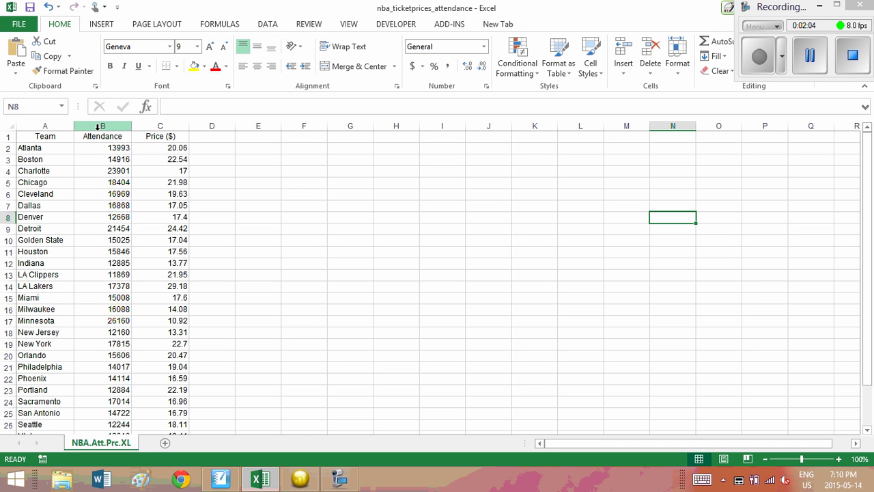
pyautogui.click(56, 125)
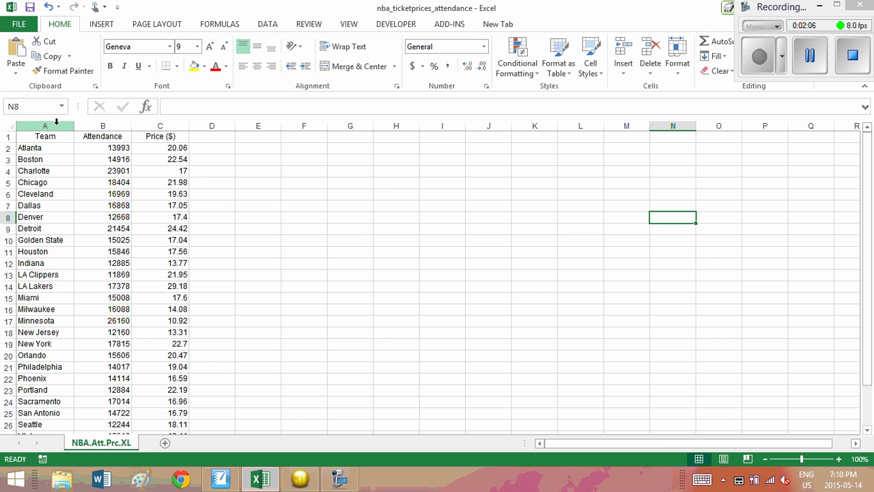
pyautogui.moveTo(56, 125); pyautogui.dragTo(161, 121)
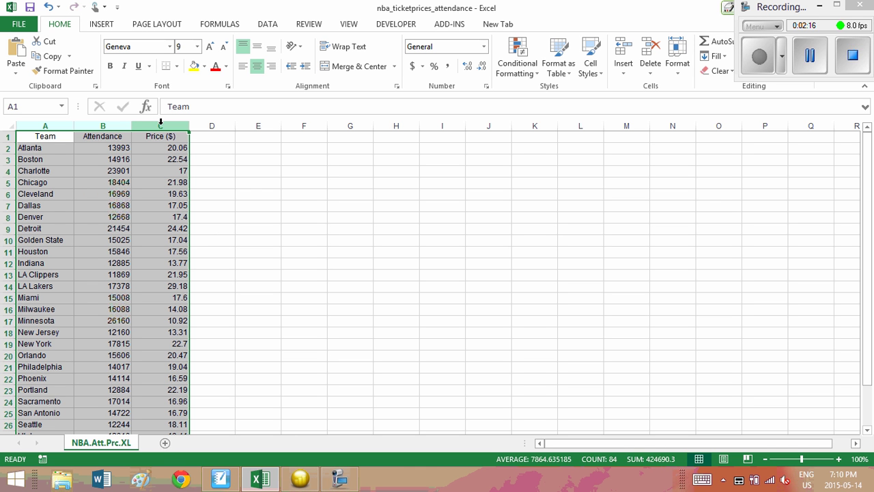
pyautogui.hotkey('ctrl', 'c')
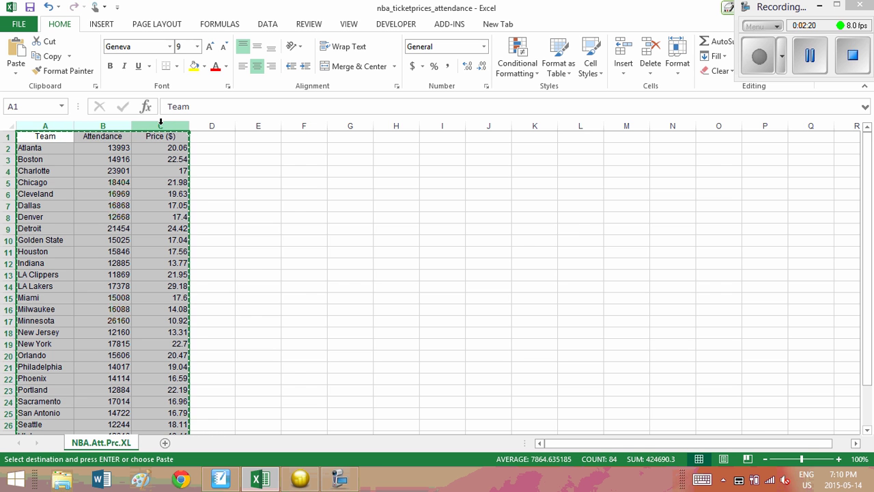
# Step: Switch to Fathom, add a new collection to the empty document and paste the copied team data into it
pyautogui.hotkey('alt', 'Tab')
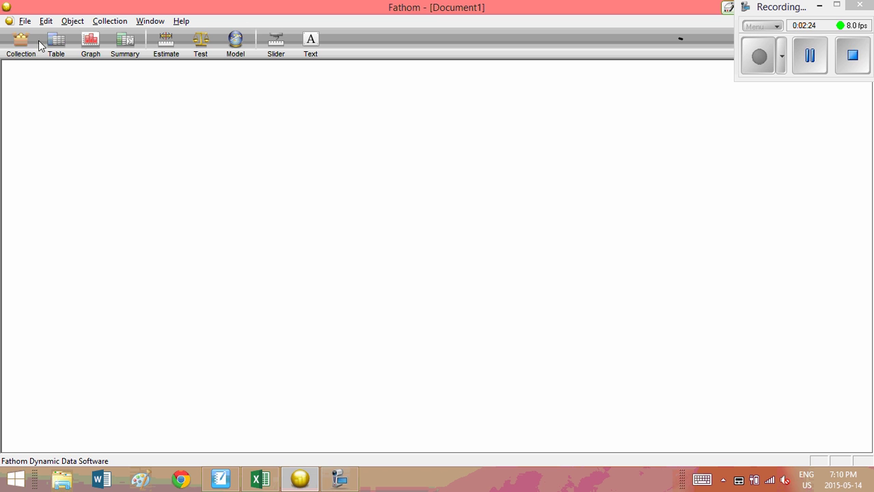
pyautogui.moveTo(36, 60); pyautogui.dragTo(88, 125)
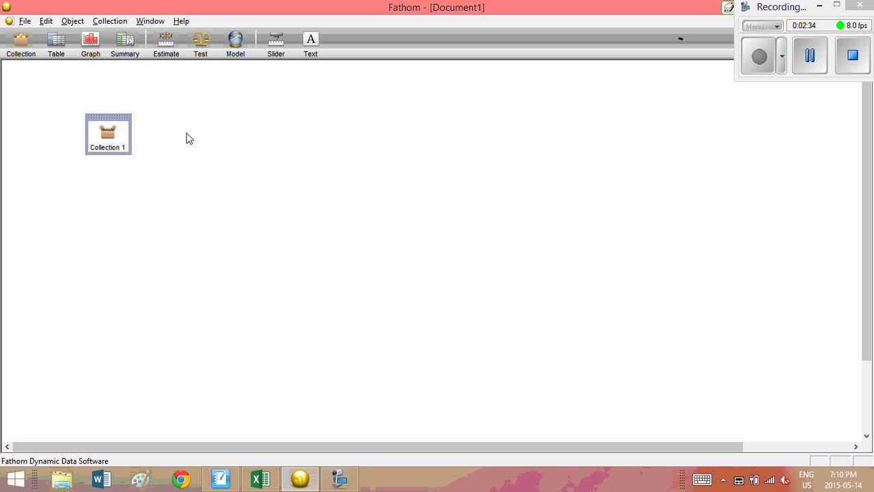
pyautogui.click(145, 102)
pyautogui.click(109, 140)
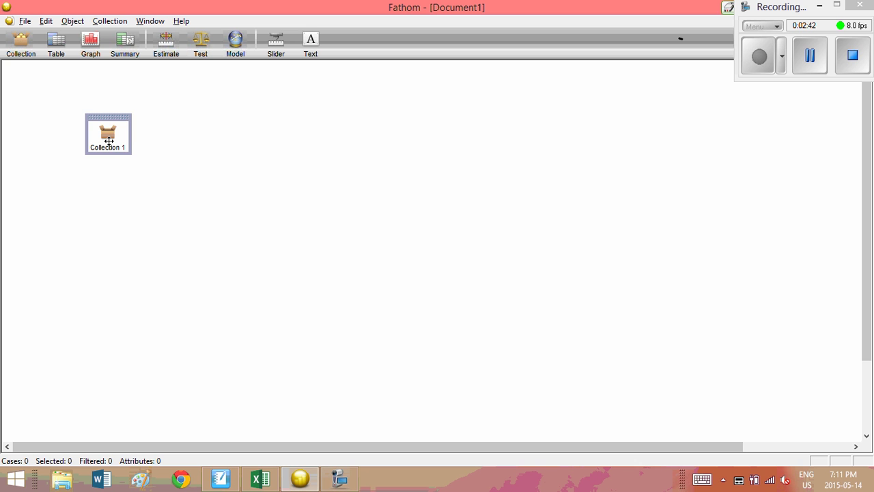
pyautogui.click(149, 133)
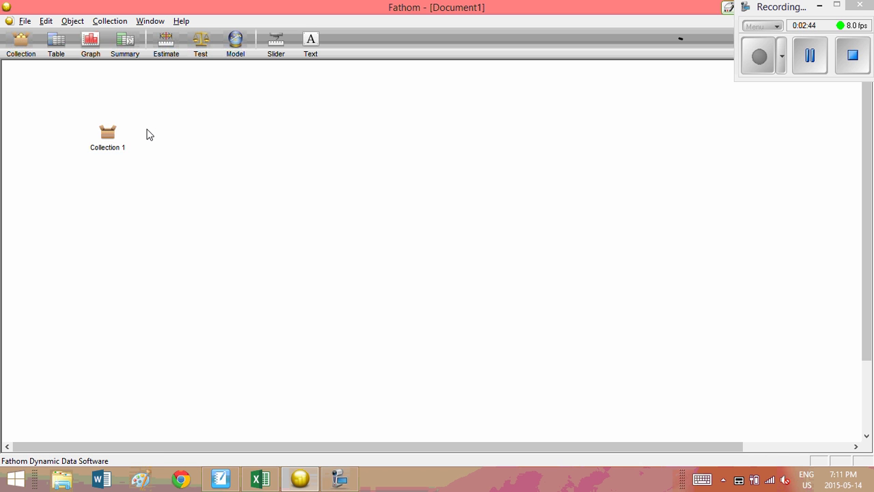
pyautogui.click(107, 135)
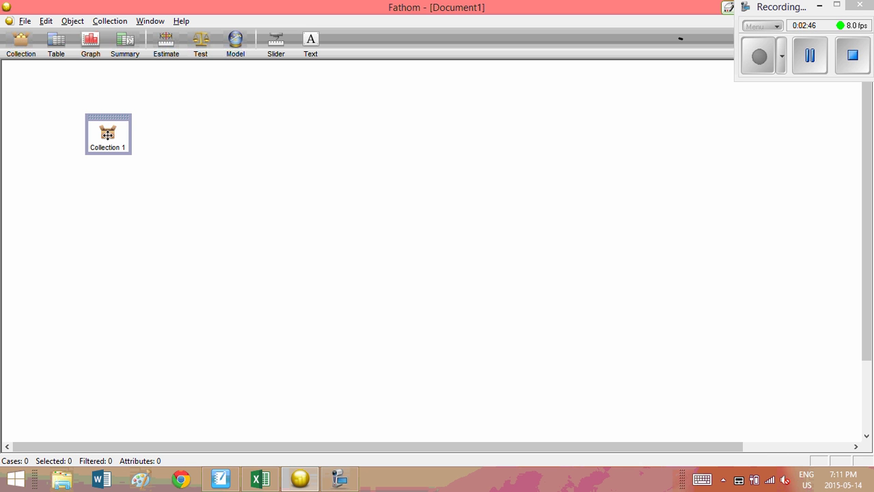
pyautogui.hotkey('ctrl', 'v')
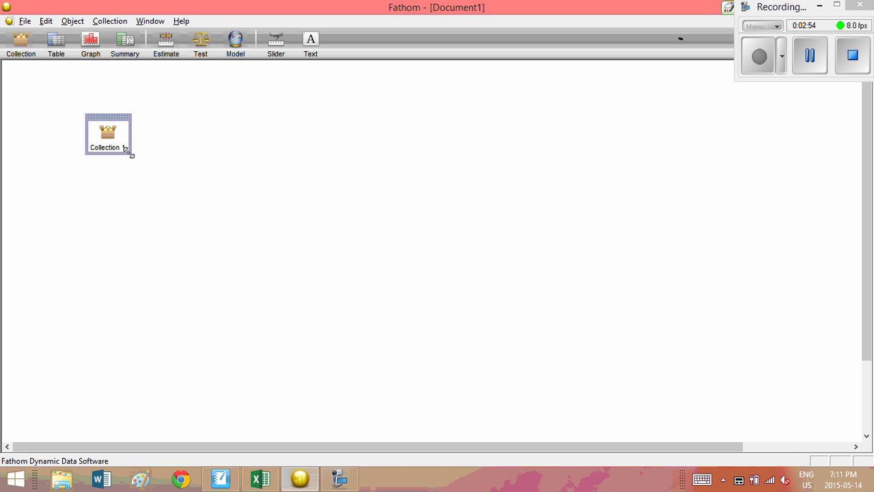
# Step: Enlarge the collection to examine its individual team cases, select the Atlanta case, and shrink the collection back to an icon
pyautogui.moveTo(130, 152); pyautogui.dragTo(377, 366)
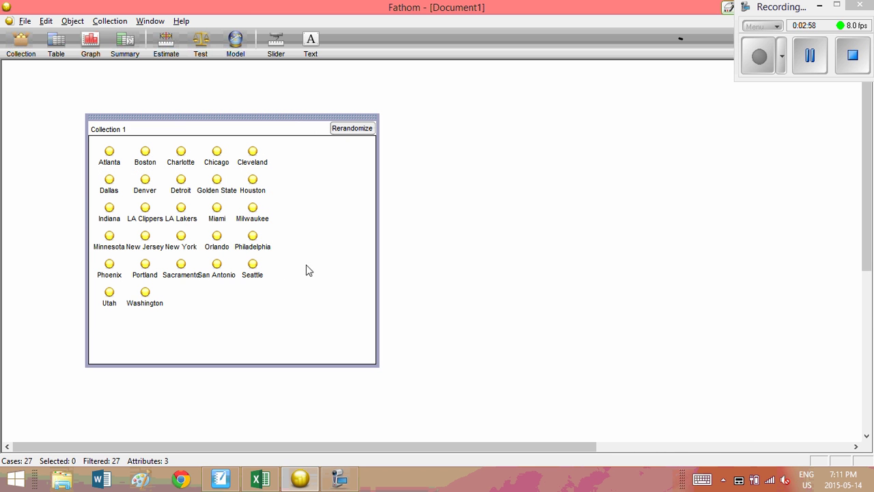
pyautogui.click(109, 156)
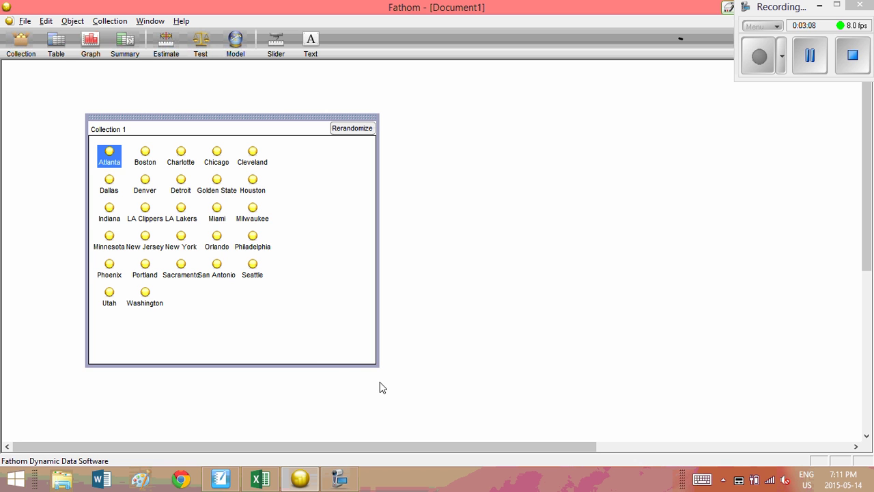
pyautogui.moveTo(377, 366); pyautogui.dragTo(109, 142)
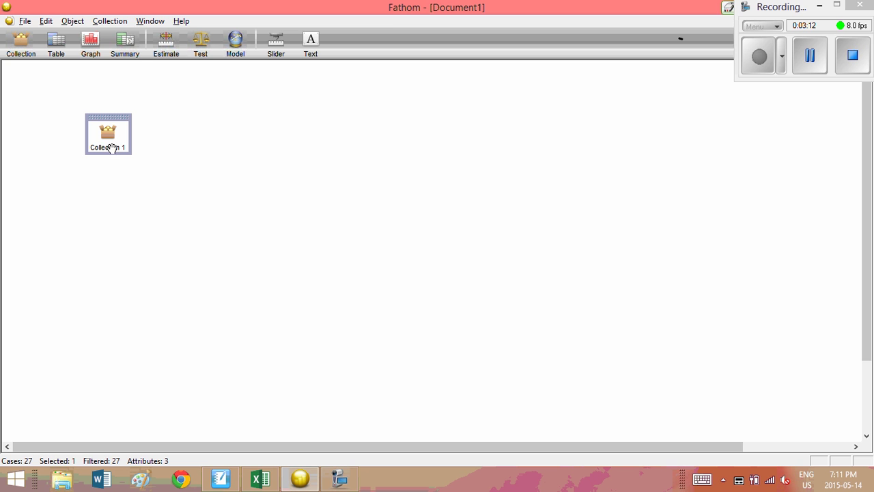
# Step: Rename the collection as NBA_Ticket_Prices
pyautogui.doubleClick(112, 148)
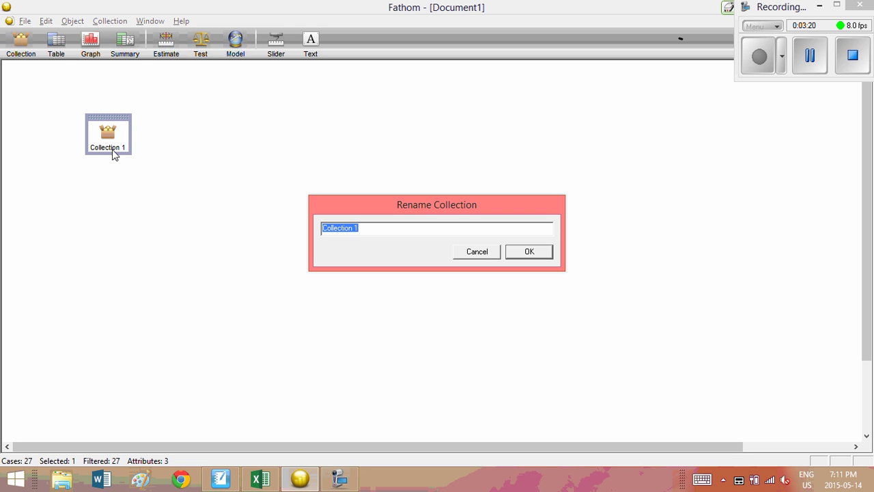
pyautogui.write('NBA_Ticket_p')
pyautogui.press('BackSpace')
pyautogui.write('Prices')
pyautogui.press('Return')
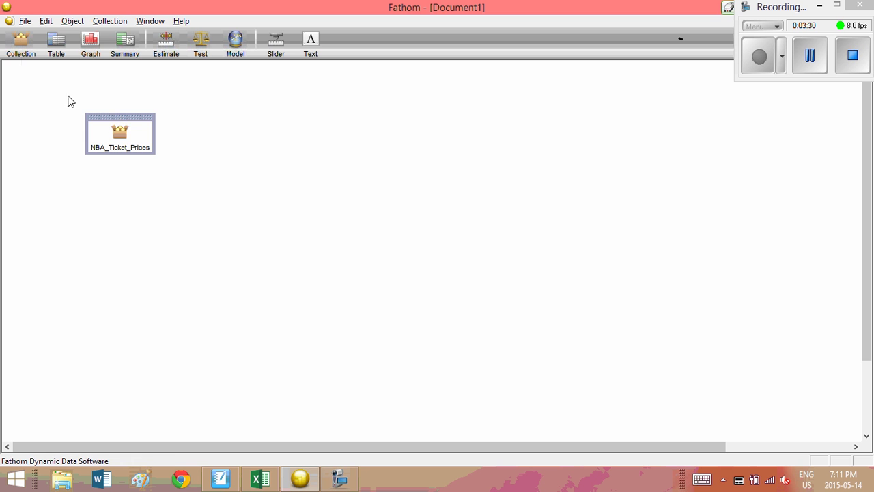
# Step: Save the document as a Fathom file named nba_stuff in the 2014-2015 general folder
pyautogui.click(25, 21)
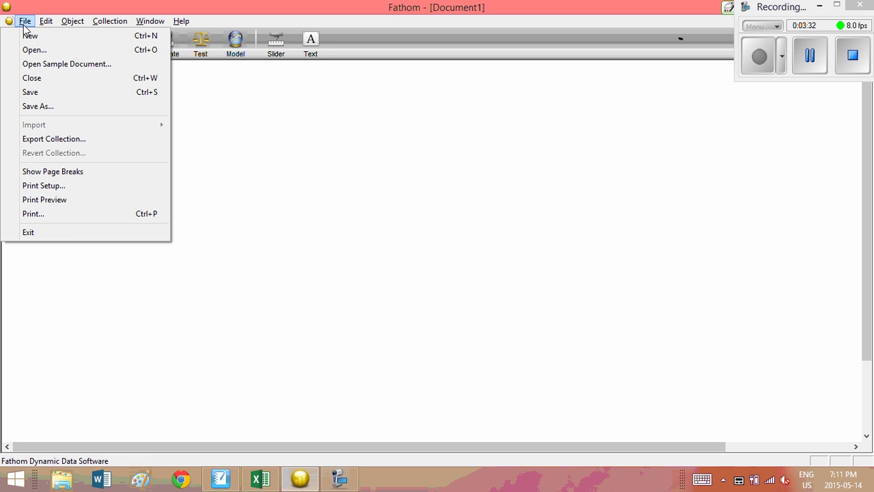
pyautogui.click(35, 108)
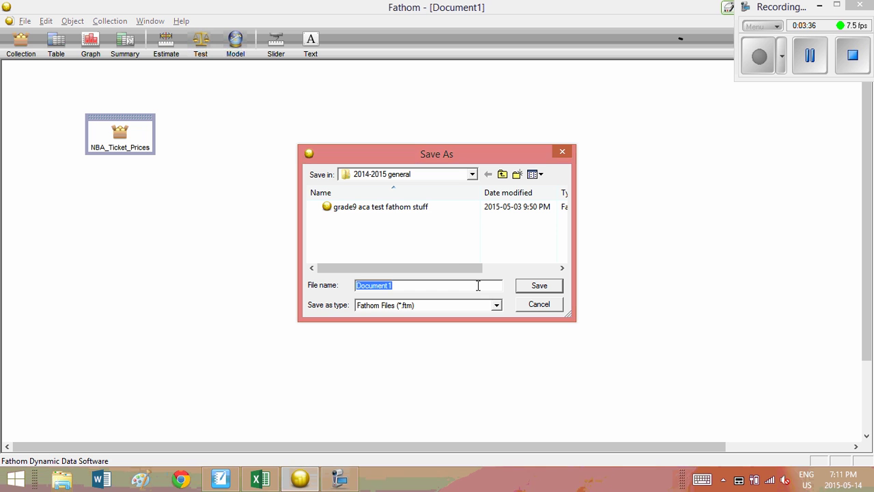
pyautogui.write('thisis')
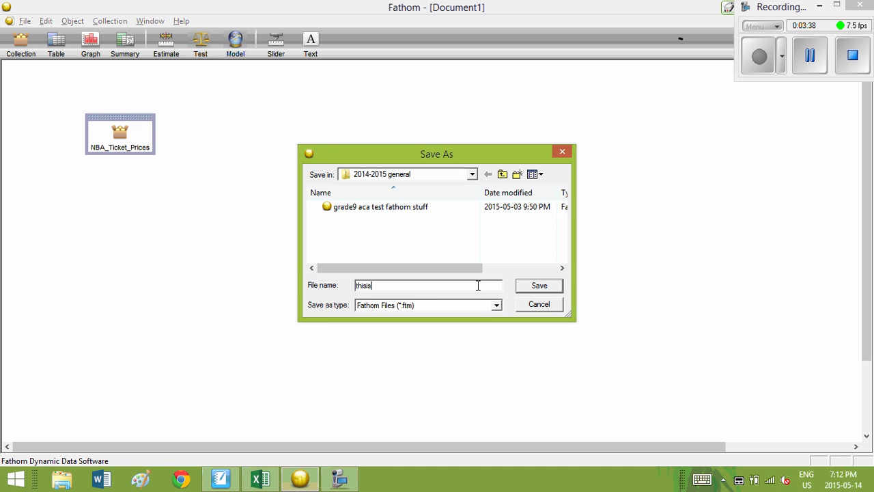
pyautogui.press('BackSpace')
pyautogui.press('BackSpace')
pyautogui.press('BackSpace')
pyautogui.press('BackSpace')
pyautogui.press('BackSpace')
pyautogui.press('BackSpace')
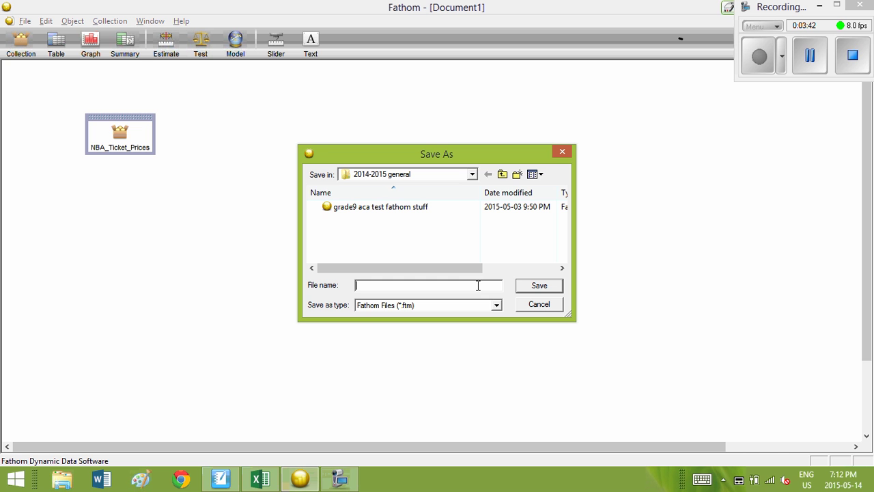
pyautogui.write('nbat')
pyautogui.press('BackSpace')
pyautogui.write('_stuff')
pyautogui.click(538, 287)
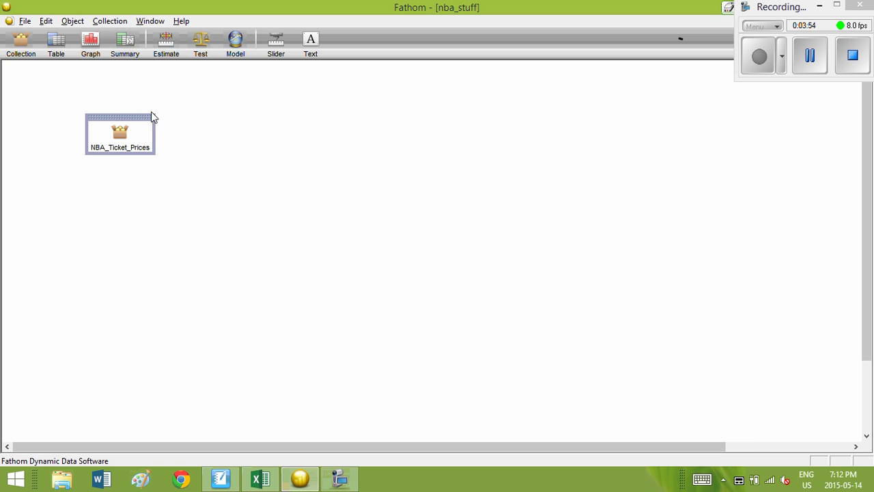
# Step: Move the NBA_Ticket_Prices collection close to the upper-left corner of the document and deselect it
pyautogui.moveTo(140, 118); pyautogui.dragTo(83, 83)
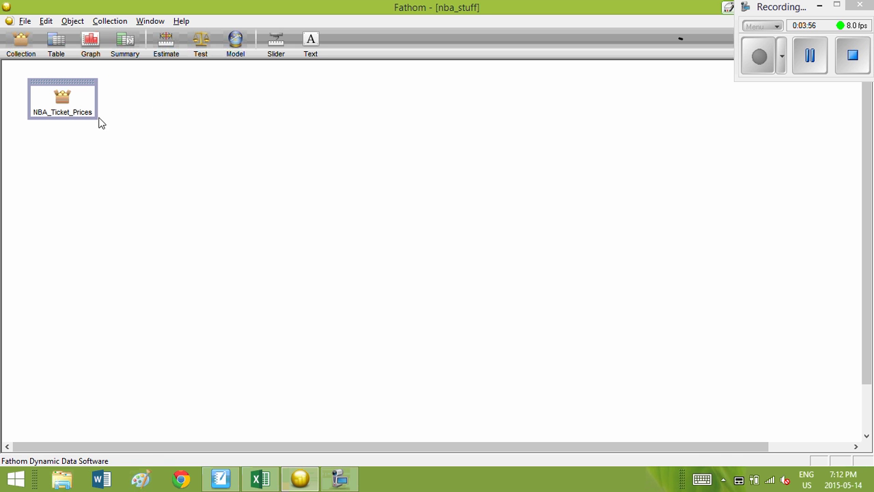
pyautogui.moveTo(99, 121); pyautogui.dragTo(39, 107)
pyautogui.click(69, 99)
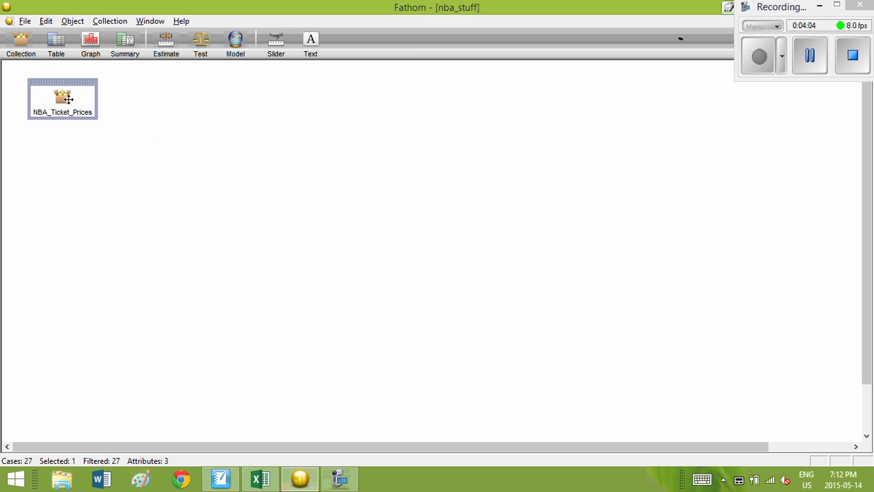
pyautogui.click(78, 177)
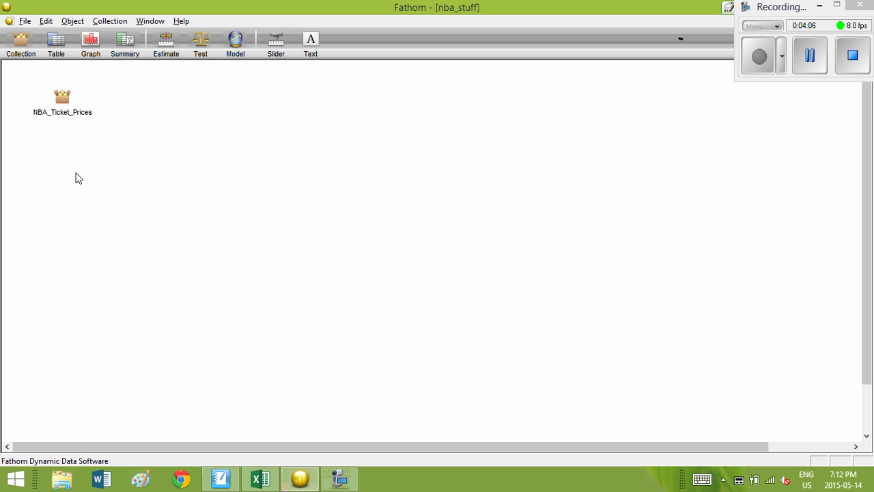
# Step: Create a case table from the NBA_Ticket_Prices collection beside its icon and resize it to fit all team rows
pyautogui.click(60, 99)
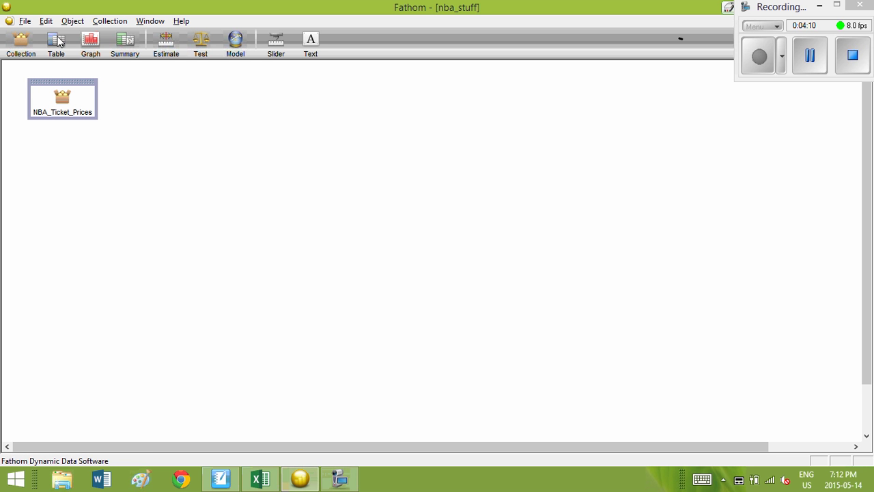
pyautogui.moveTo(58, 41); pyautogui.dragTo(109, 67)
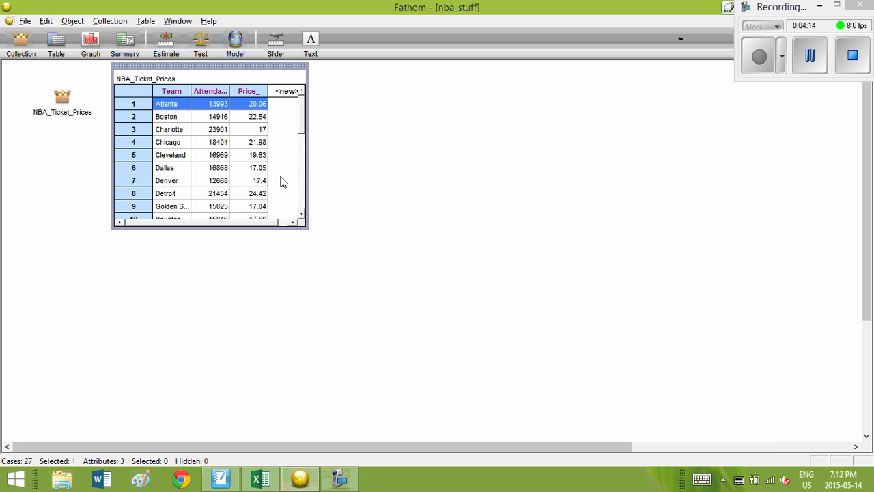
pyautogui.moveTo(302, 222); pyautogui.dragTo(308, 441)
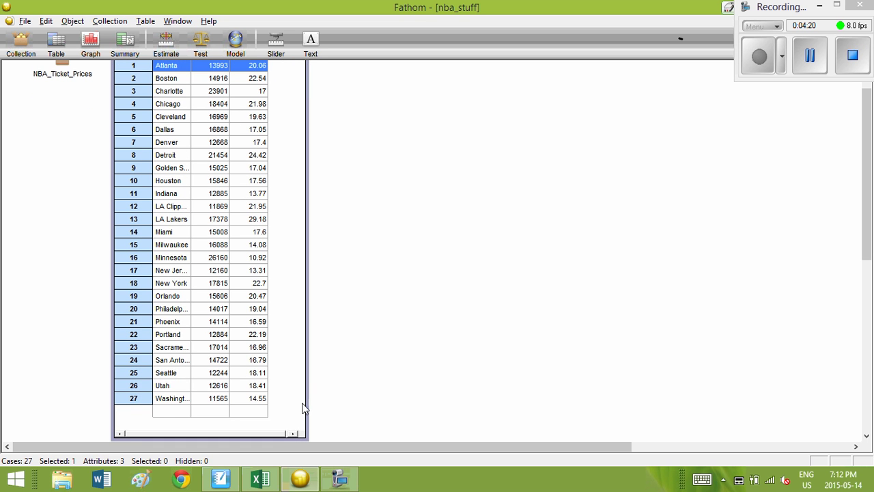
pyautogui.moveTo(307, 437); pyautogui.dragTo(294, 418)
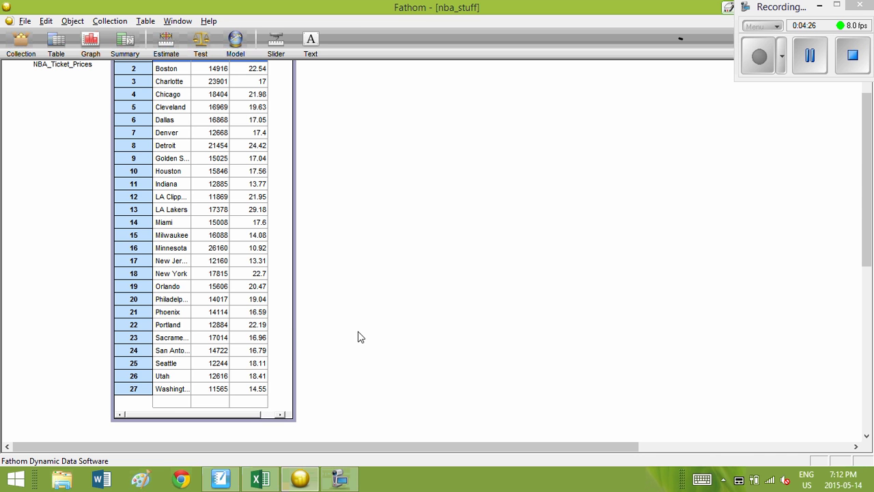
pyautogui.moveTo(865, 161); pyautogui.dragTo(865, 143)
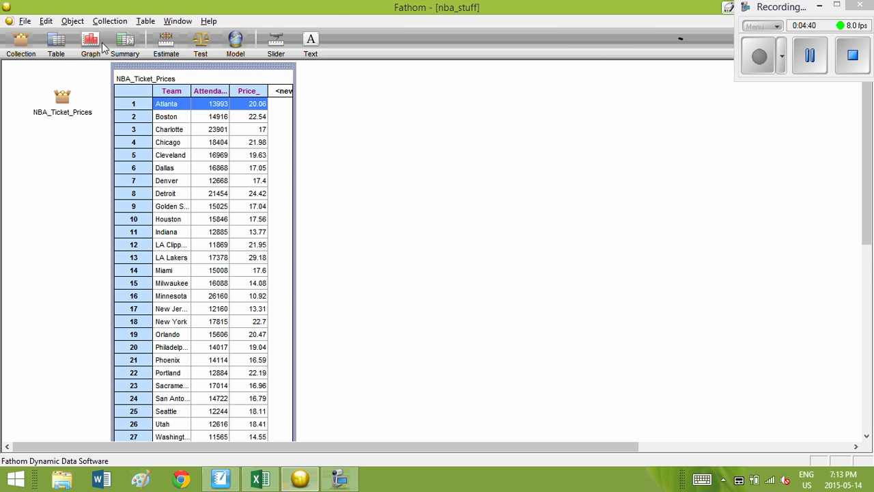
# Step: Create a new graph beside the case table and plot Attendance as a dot plot along its horizontal axis
pyautogui.moveTo(93, 42); pyautogui.dragTo(407, 108)
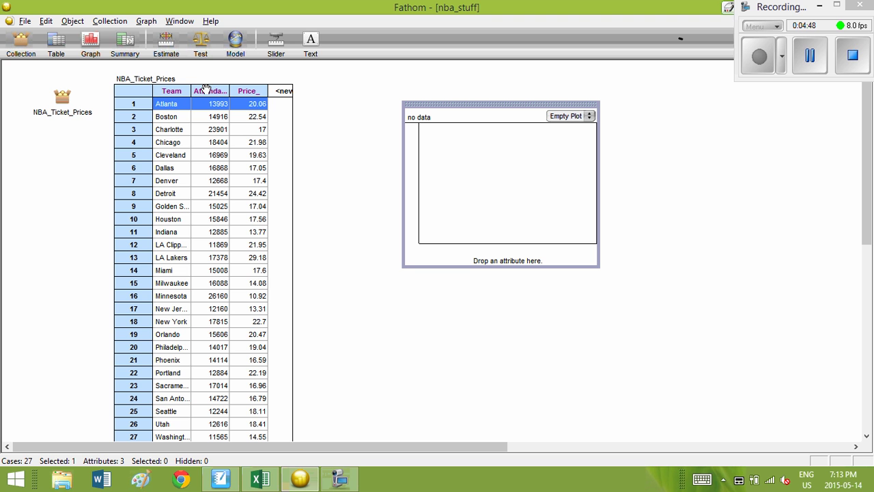
pyautogui.click(204, 91)
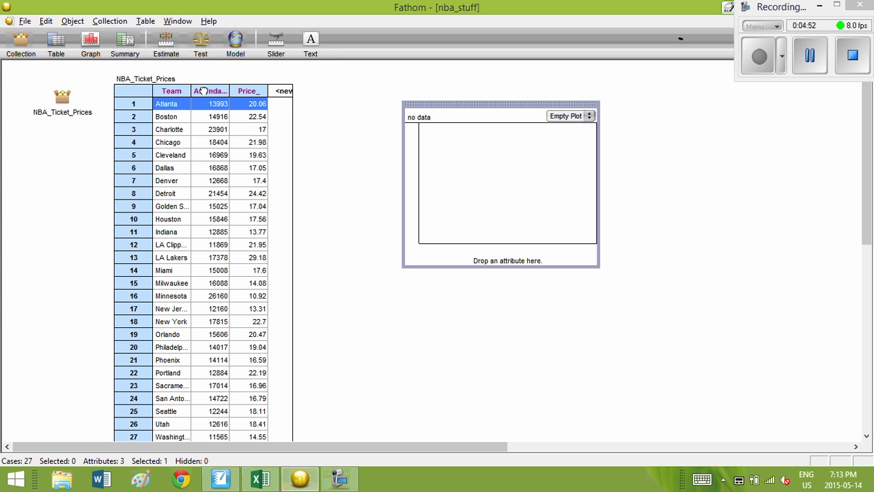
pyautogui.click(204, 90)
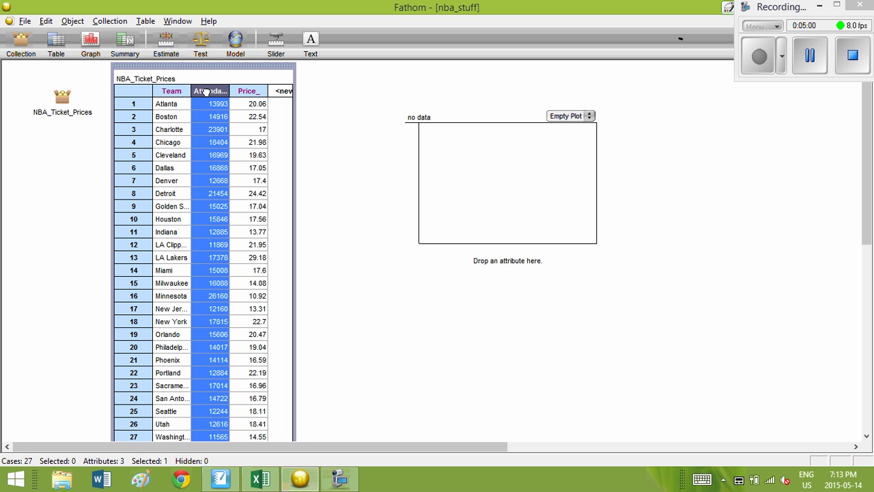
pyautogui.moveTo(204, 92); pyautogui.dragTo(411, 202)
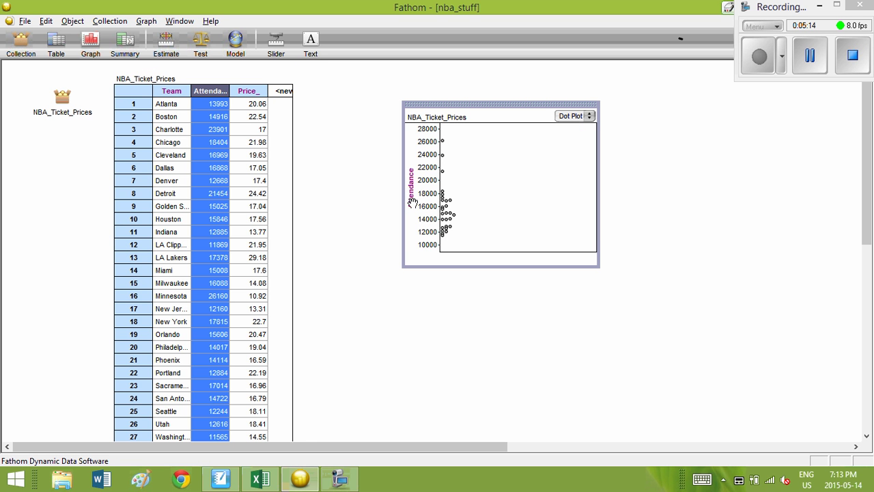
pyautogui.moveTo(412, 202); pyautogui.dragTo(475, 255)
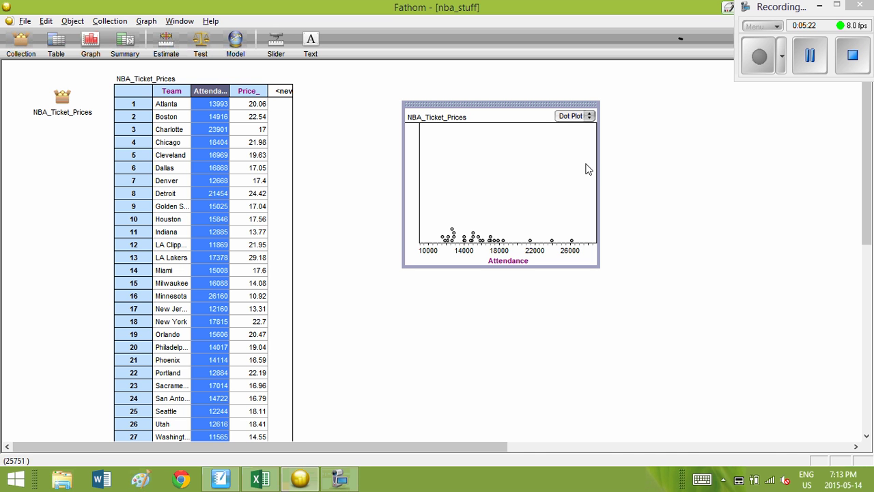
# Step: Change the Attendance dot plot to a histogram, enlarge it, move it close to the case table and deselect it
pyautogui.click(588, 118)
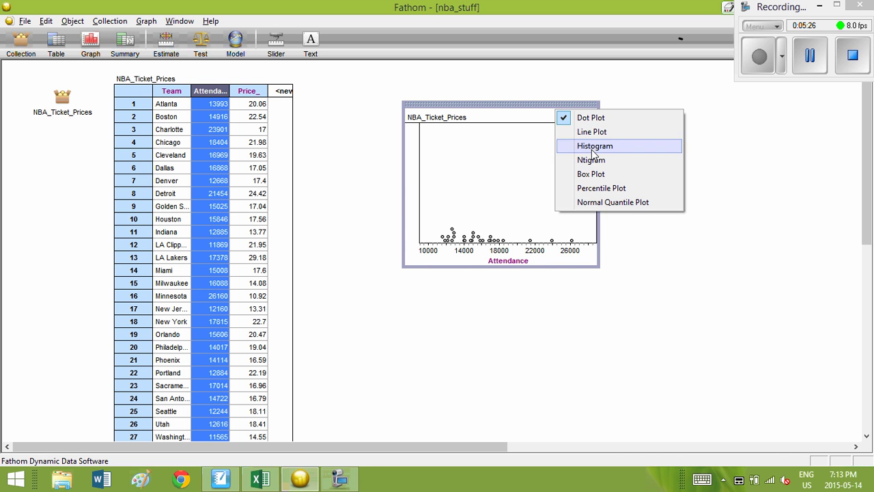
pyautogui.click(591, 147)
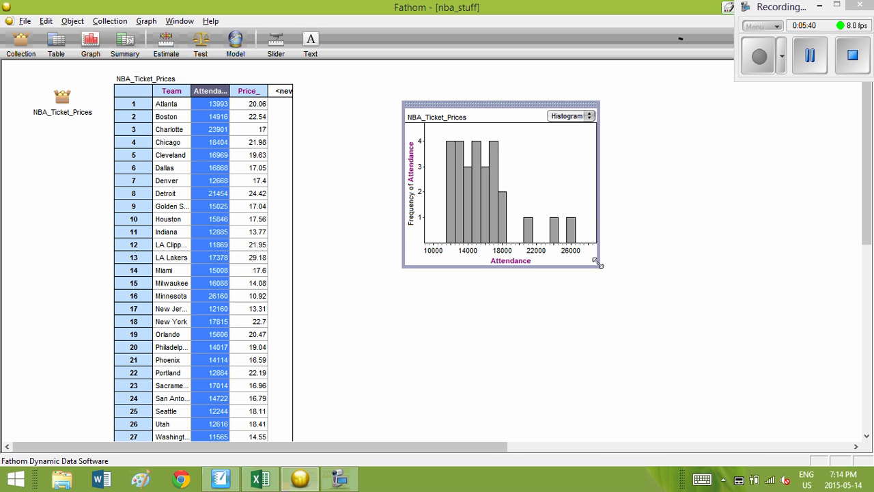
pyautogui.moveTo(598, 266); pyautogui.dragTo(733, 375)
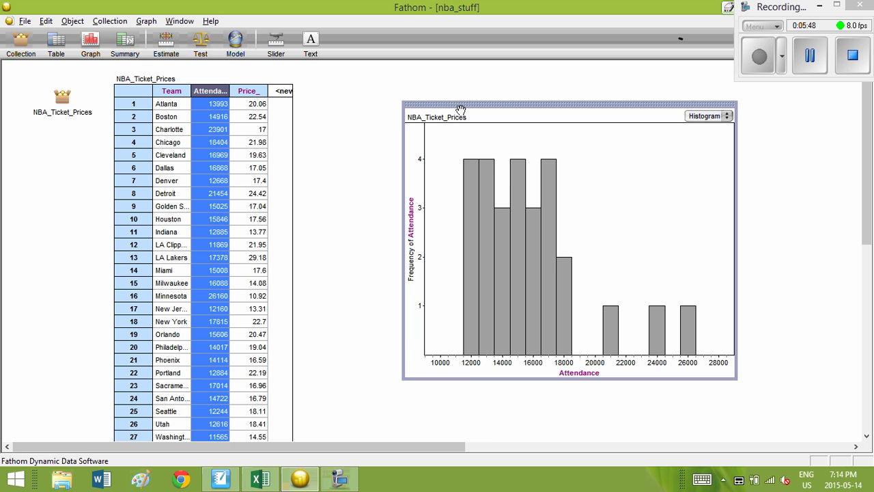
pyautogui.moveTo(458, 102); pyautogui.dragTo(374, 70)
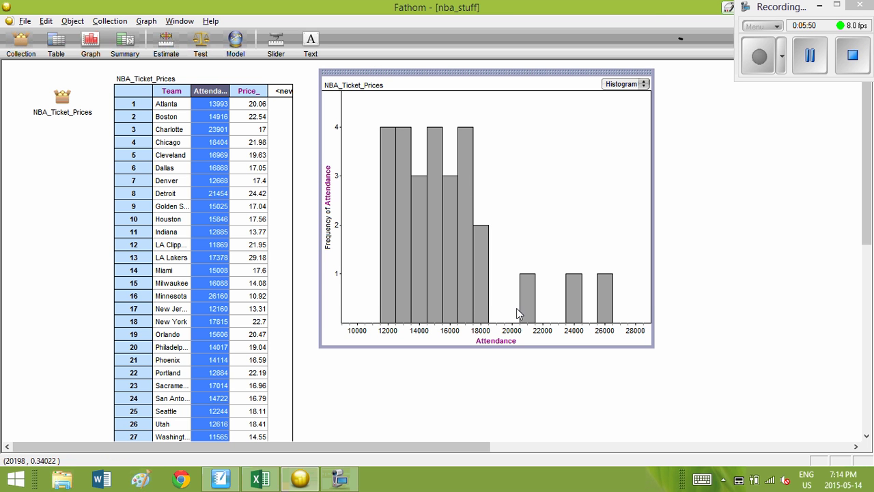
pyautogui.click(681, 381)
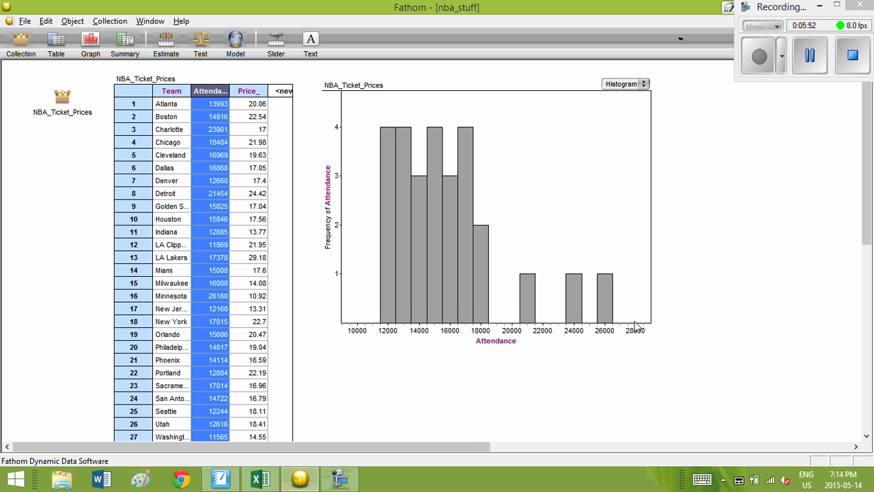
# Step: Rescale the histogram's Attendance axis to run from about 10,160 to 29,110 and its frequency axis up to about 4.68
pyautogui.moveTo(622, 329); pyautogui.dragTo(577, 331)
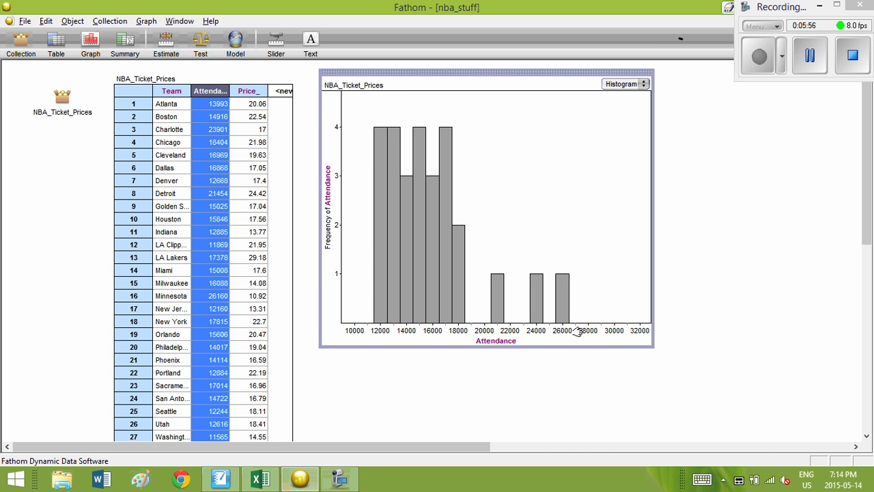
pyautogui.doubleClick(559, 332)
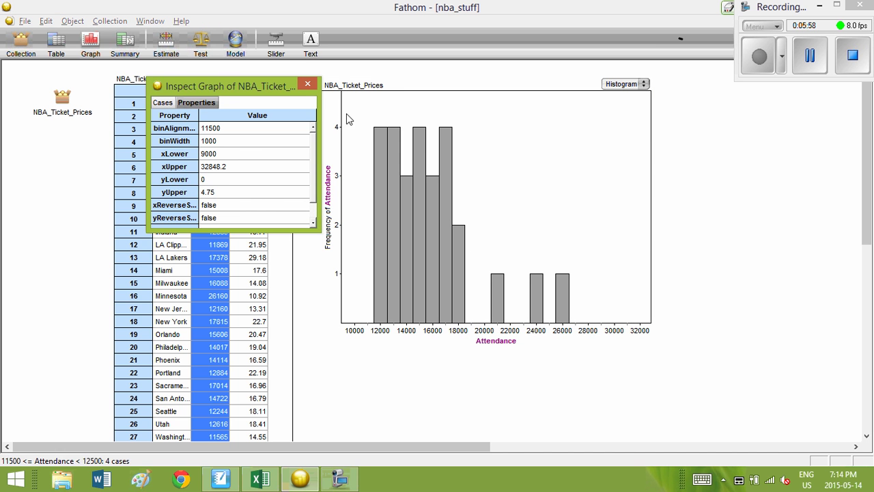
pyautogui.click(307, 84)
pyautogui.moveTo(409, 332)
pyautogui.mouseDown()
pyautogui.moveTo(505, 333)
pyautogui.moveTo(400, 332)
pyautogui.moveTo(512, 326)
pyautogui.moveTo(409, 325)
pyautogui.mouseUp()
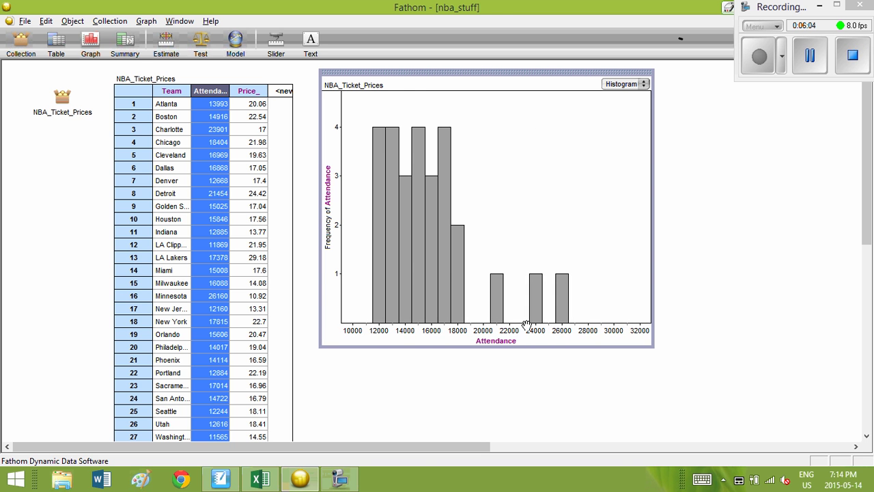
pyautogui.moveTo(589, 331); pyautogui.dragTo(478, 324)
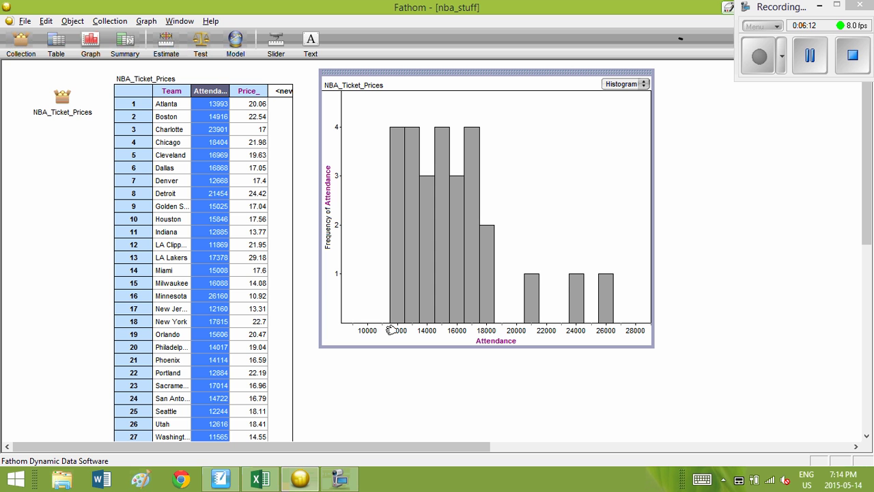
pyautogui.moveTo(390, 329); pyautogui.dragTo(367, 329)
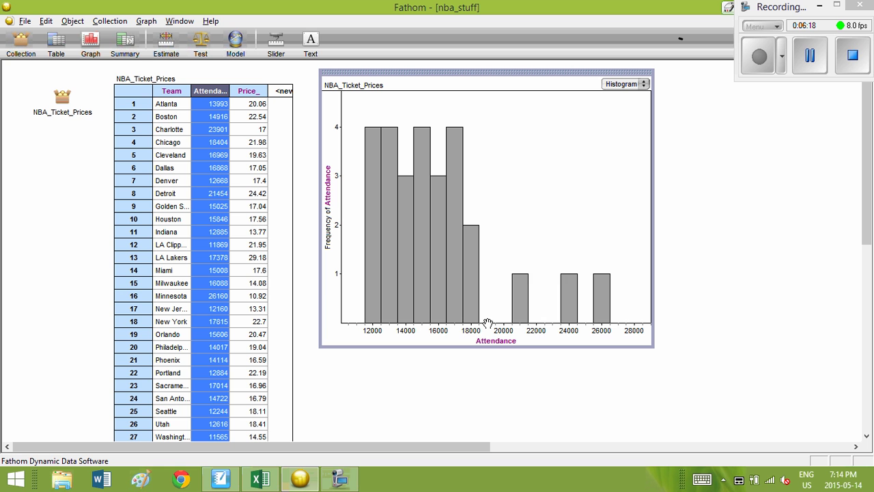
pyautogui.moveTo(488, 322)
pyautogui.mouseDown()
pyautogui.moveTo(542, 321)
pyautogui.moveTo(486, 323)
pyautogui.mouseUp()
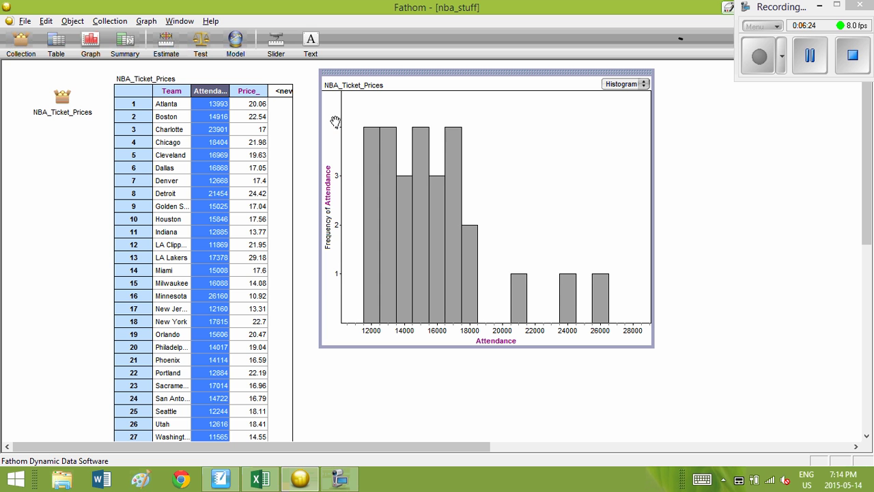
pyautogui.moveTo(335, 122); pyautogui.dragTo(344, 163)
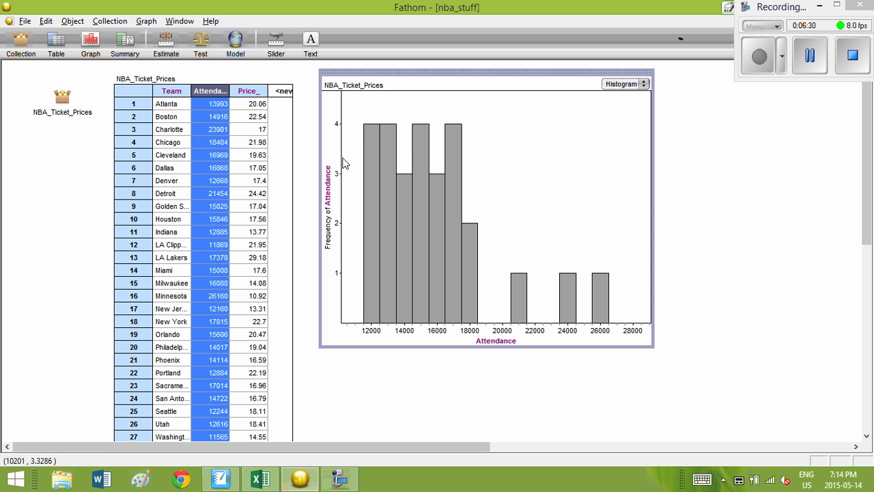
# Step: Set the histogram's bin width to 500 in the graph's properties
pyautogui.doubleClick(530, 331)
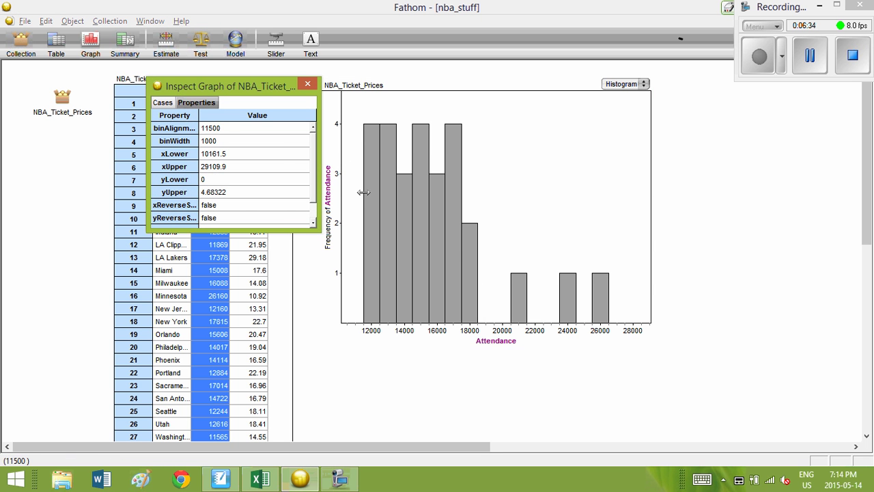
pyautogui.click(229, 128)
pyautogui.click(224, 143)
pyautogui.write('500')
pyautogui.click(271, 156)
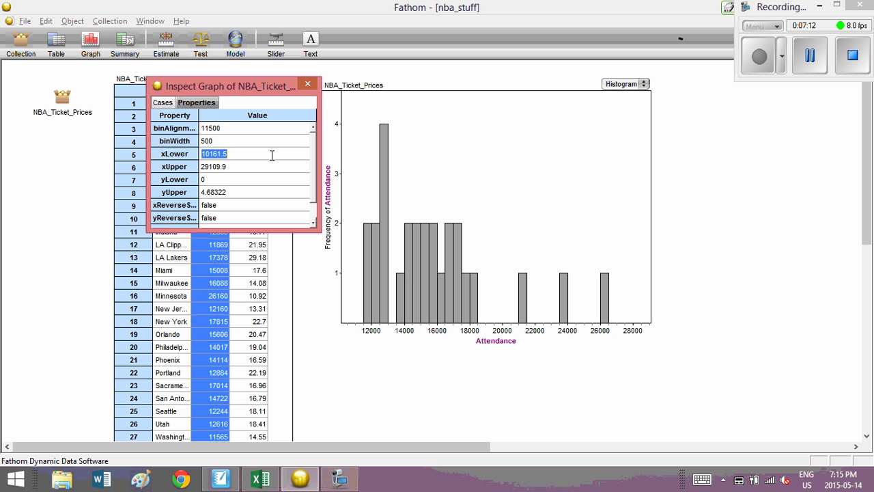
# Step: Set the histogram's bin alignment to 11070
pyautogui.click(223, 127)
pyautogui.write('1170')
pyautogui.press('BackSpace')
pyautogui.press('BackSpace')
pyautogui.write('01')
pyautogui.press('BackSpace')
pyautogui.write('70')
pyautogui.press('Tab')
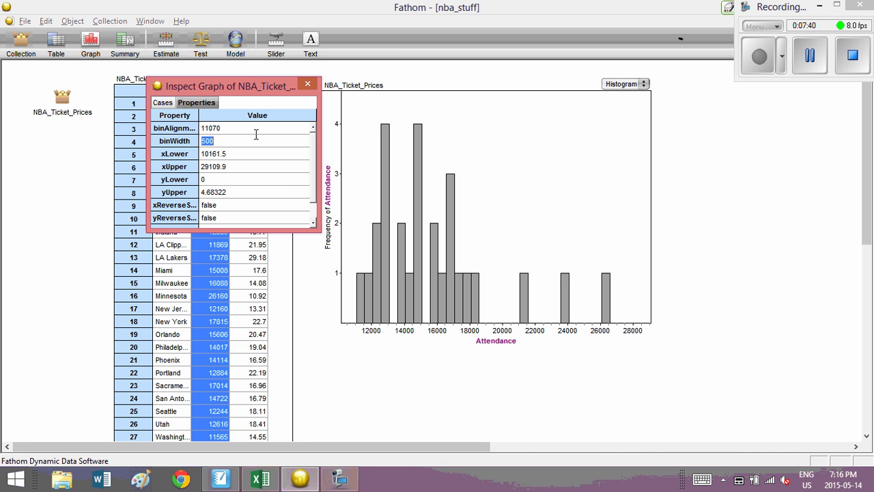
# Step: Set the histogram's bin alignment back to 11500
pyautogui.moveTo(232, 128); pyautogui.dragTo(202, 128)
pyautogui.write('11')
pyautogui.write('500')
pyautogui.press('Tab')
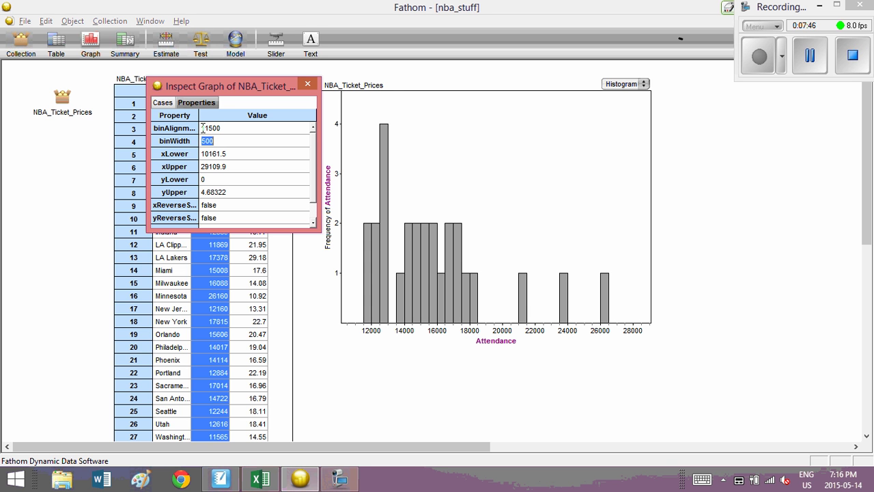
# Step: Review the bin and axis-limit properties, and adjust the Attendance axis directly on the graph to an upper limit of about 29,152
pyautogui.click(216, 142)
pyautogui.doubleClick(207, 141)
pyautogui.doubleClick(232, 129)
pyautogui.doubleClick(235, 154)
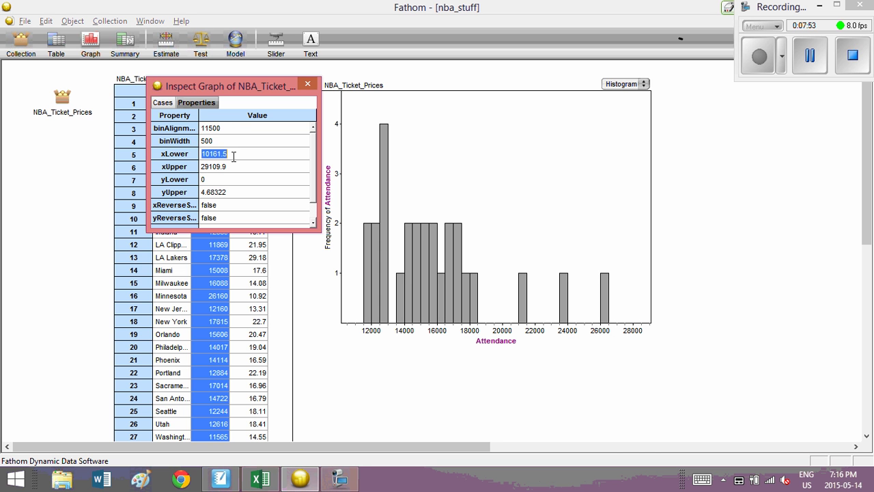
pyautogui.doubleClick(237, 166)
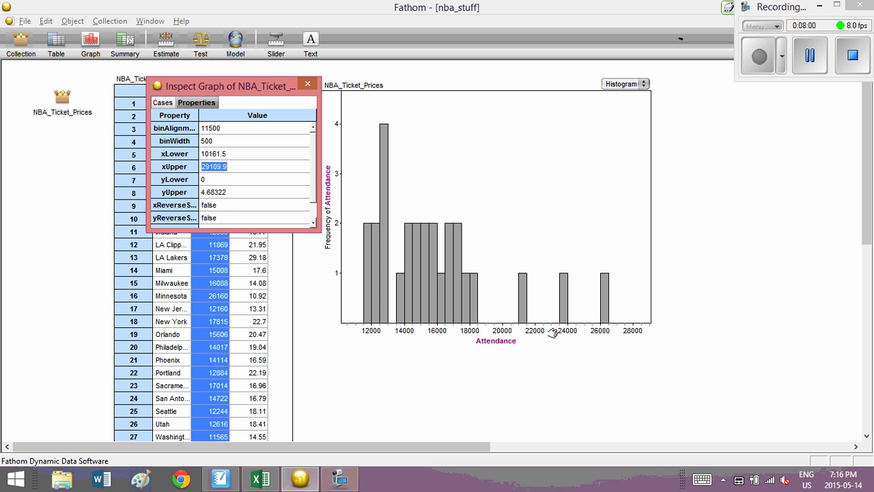
pyautogui.moveTo(628, 328)
pyautogui.mouseDown()
pyautogui.moveTo(639, 325)
pyautogui.moveTo(615, 330)
pyautogui.moveTo(645, 329)
pyautogui.moveTo(617, 330)
pyautogui.mouseUp()
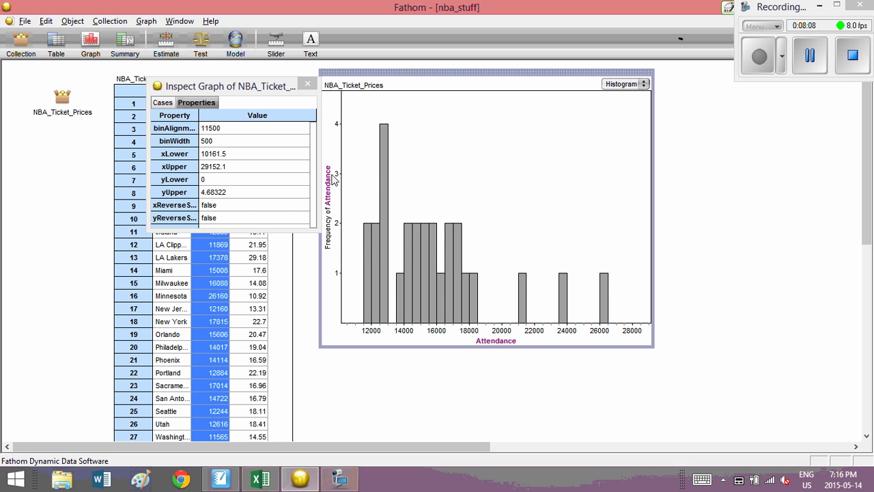
pyautogui.moveTo(335, 132)
pyautogui.mouseDown()
pyautogui.moveTo(338, 149)
pyautogui.moveTo(335, 122)
pyautogui.moveTo(321, 129)
pyautogui.mouseUp()
# Step: Reverse the direction of the histogram's horizontal scale by setting its x-reverse property to true
pyautogui.click(221, 204)
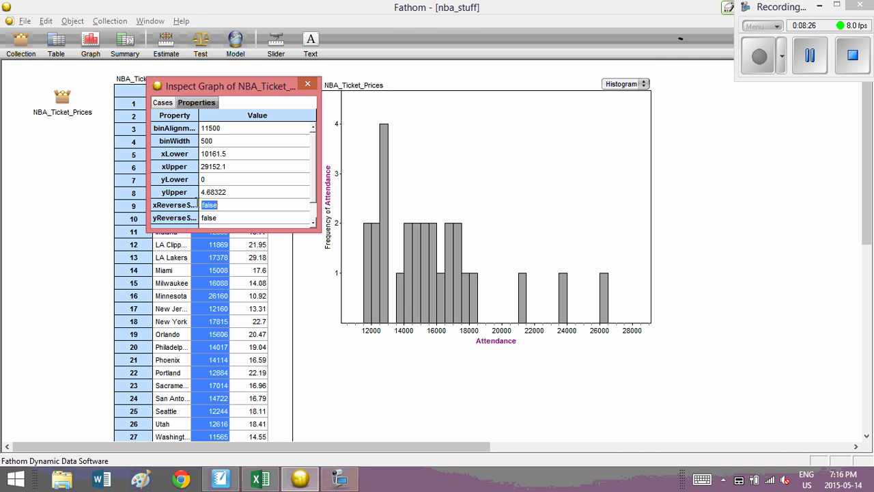
pyautogui.write('true')
pyautogui.press('Return')
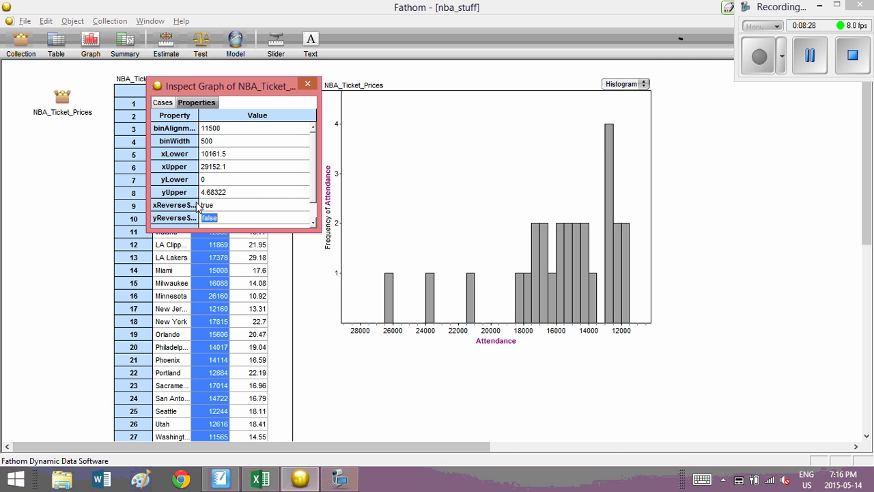
# Step: Set the histogram's x-reverse property back to false and close the graph's properties
pyautogui.click(202, 204)
pyautogui.write('false')
pyautogui.press('Return')
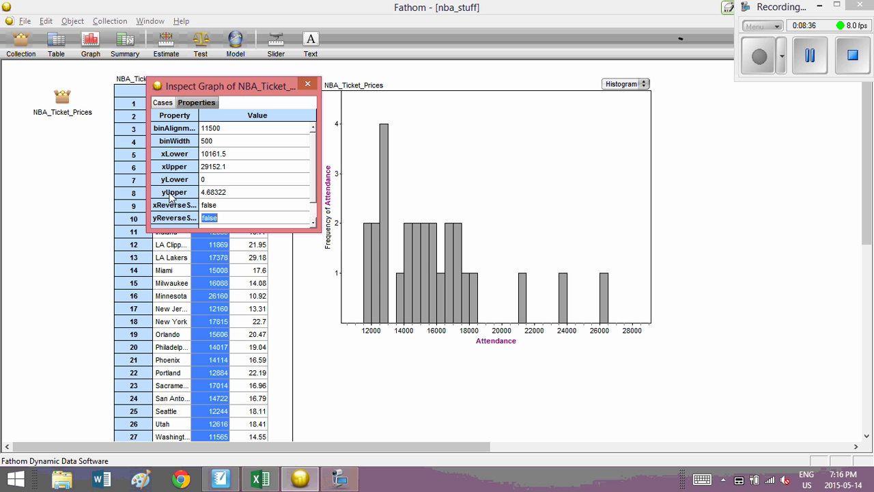
pyautogui.click(307, 84)
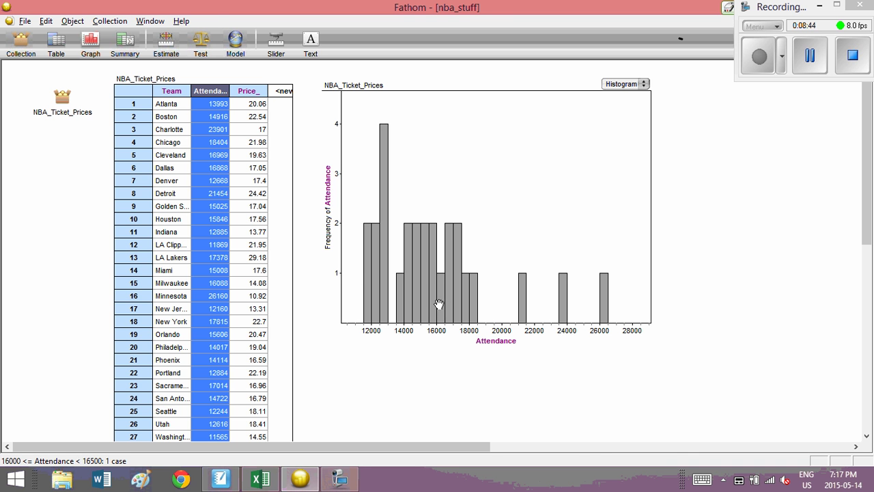
# Step: Adjust the histogram's bars directly on the graph to a bin width of about 973 with bins aligned at about 10,673
pyautogui.moveTo(444, 308); pyautogui.dragTo(448, 307)
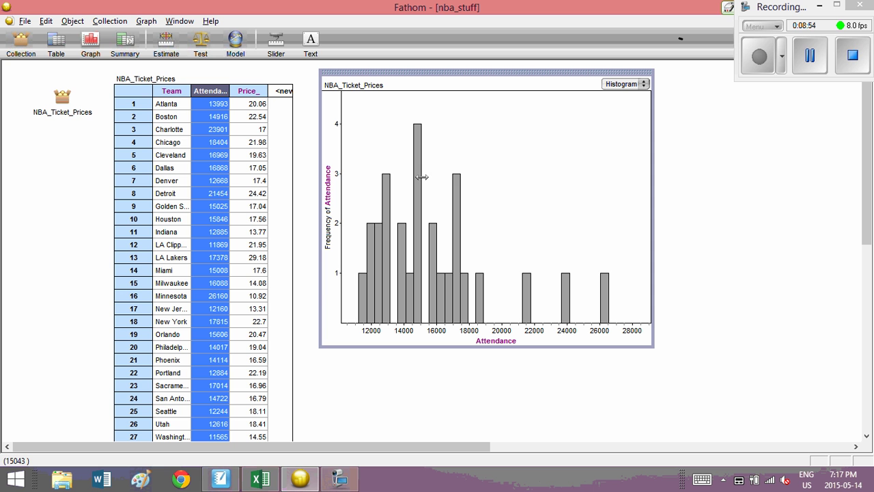
pyautogui.moveTo(424, 177)
pyautogui.mouseDown()
pyautogui.moveTo(431, 189)
pyautogui.moveTo(447, 187)
pyautogui.moveTo(410, 180)
pyautogui.moveTo(427, 185)
pyautogui.mouseUp()
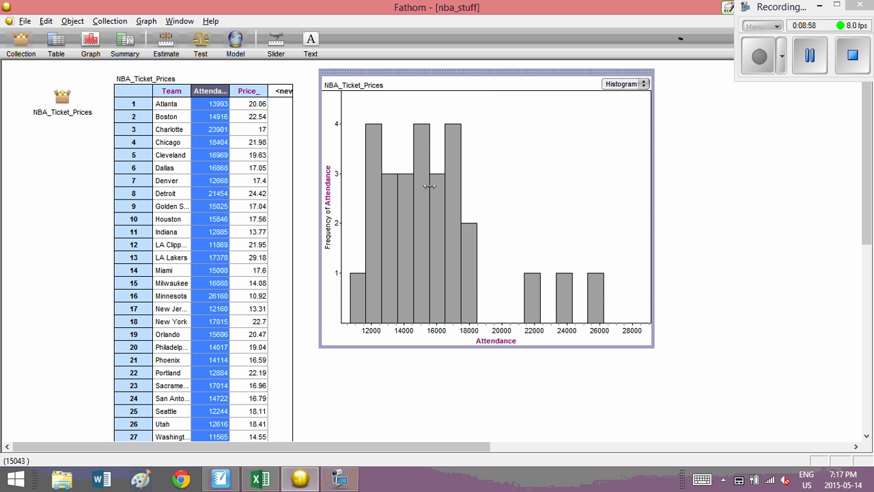
# Step: Reopen the histogram's properties and set the bin width to 1000
pyautogui.doubleClick(431, 332)
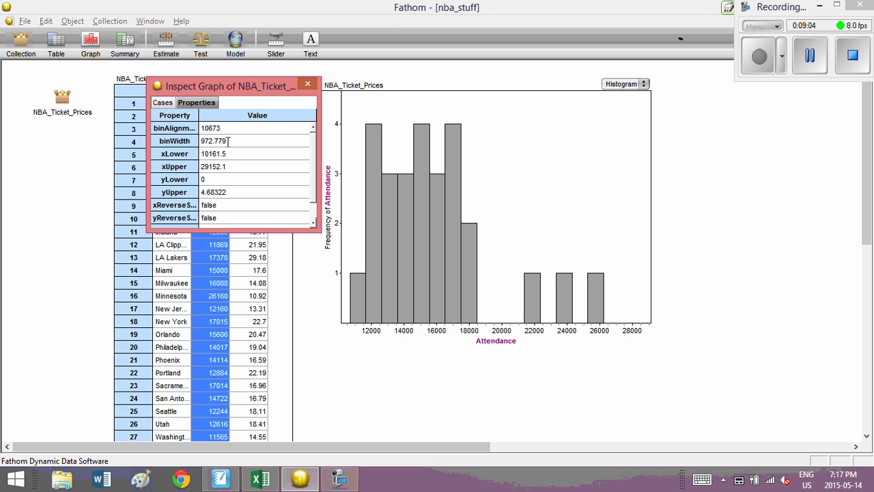
pyautogui.moveTo(228, 142); pyautogui.dragTo(180, 145)
pyautogui.write('5')
pyautogui.press('BackSpace')
pyautogui.write('10000')
pyautogui.press('BackSpace')
pyautogui.press('BackSpace')
pyautogui.press('BackSpace')
pyautogui.write('00')
# Step: Set the histogram's bin alignment to 11000
pyautogui.click(235, 126)
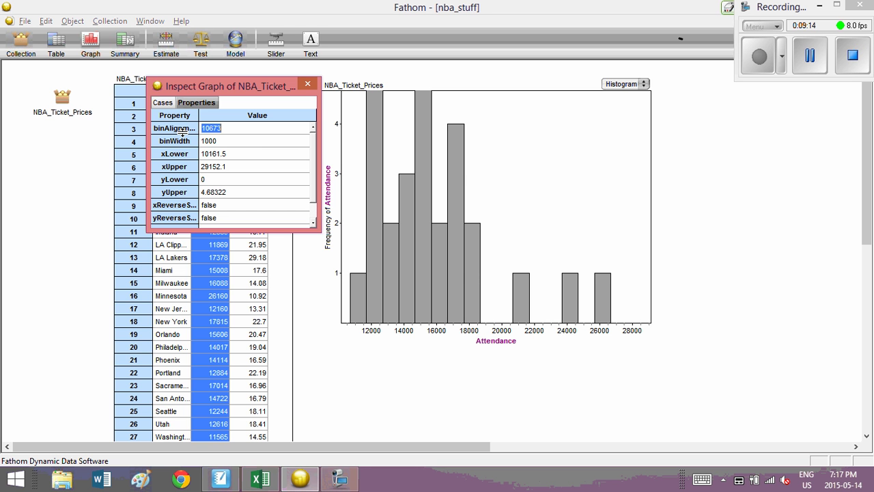
pyautogui.write('11000')
pyautogui.press('Tab')
# Step: Extend the frequency axis to about 6.6 to fit the tallest bar, close the graph's properties and select the histogram
pyautogui.click(336, 111)
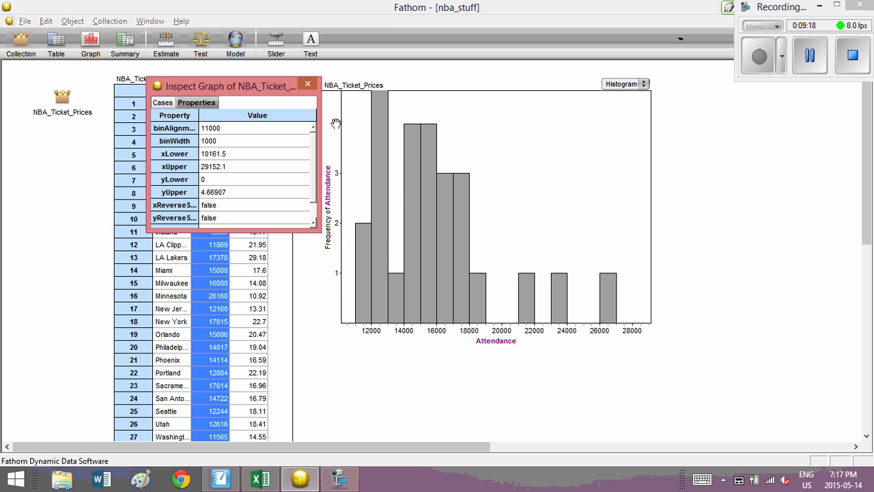
pyautogui.moveTo(337, 141); pyautogui.dragTo(337, 182)
pyautogui.click(398, 415)
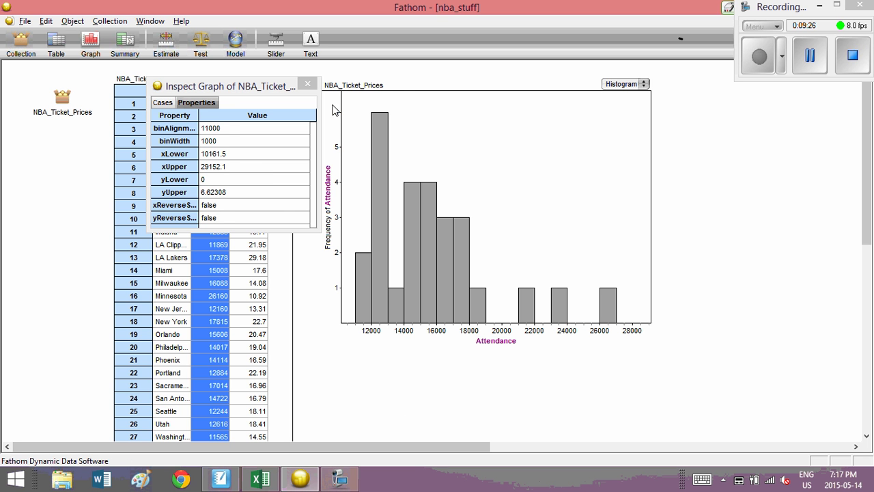
pyautogui.click(312, 83)
pyautogui.click(312, 84)
pyautogui.click(401, 92)
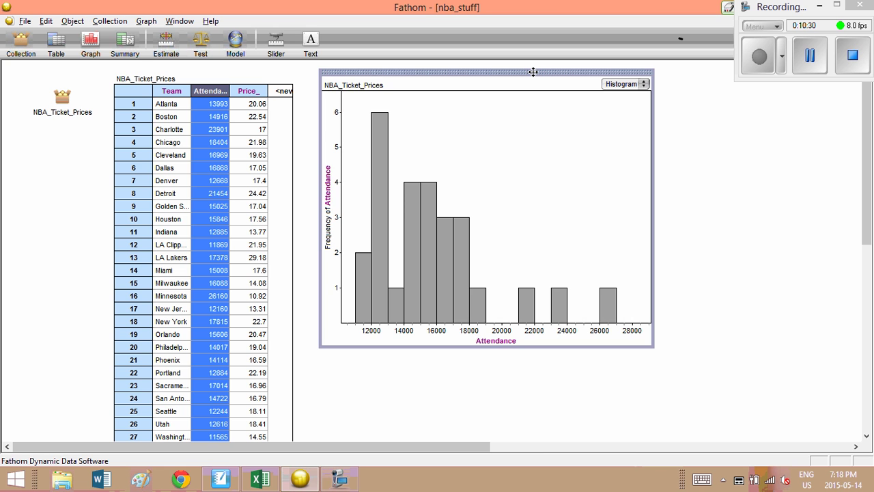
# Step: Delete the Attendance histogram and create a new graph with Price_ on its horizontal axis
pyautogui.press('Delete')
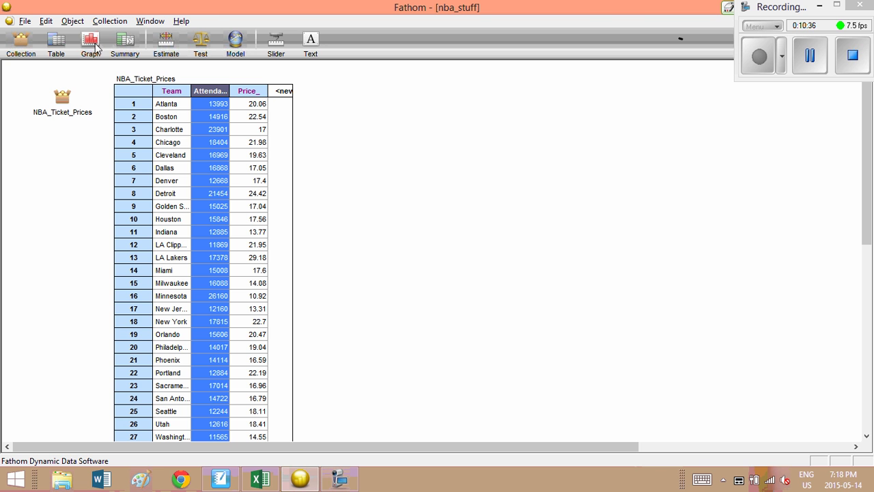
pyautogui.moveTo(93, 42); pyautogui.dragTo(366, 100)
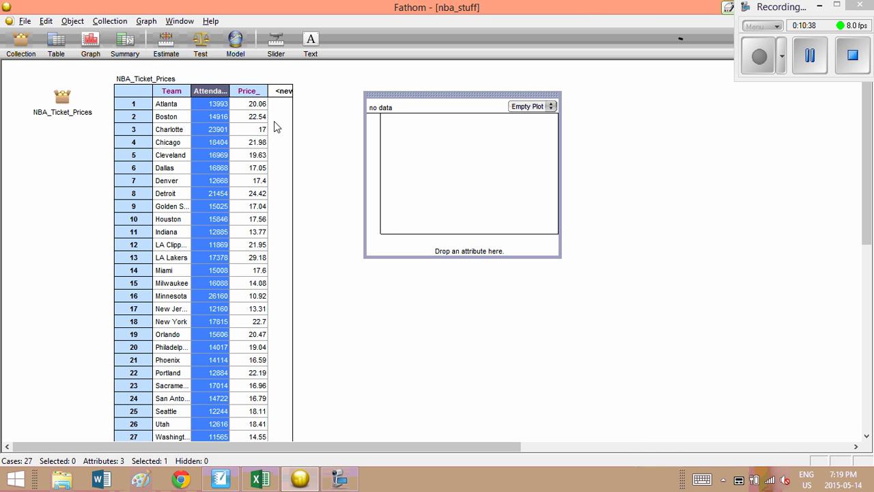
pyautogui.click(249, 93)
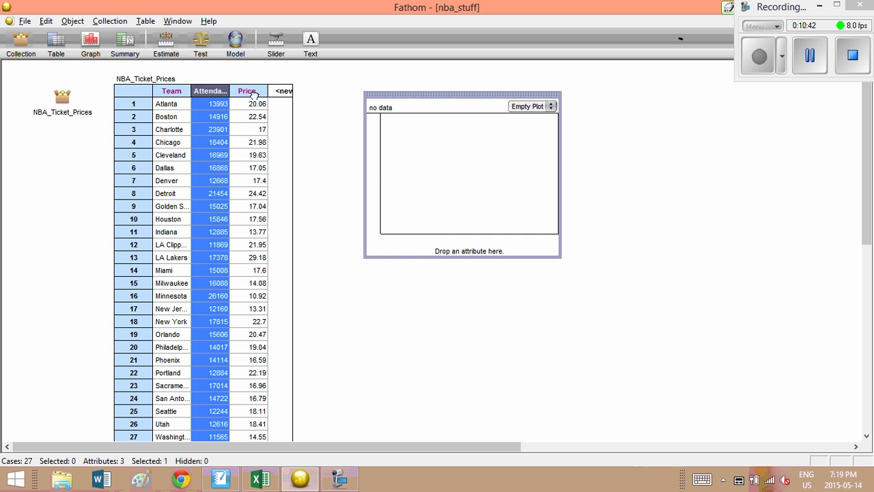
pyautogui.moveTo(248, 94); pyautogui.dragTo(462, 251)
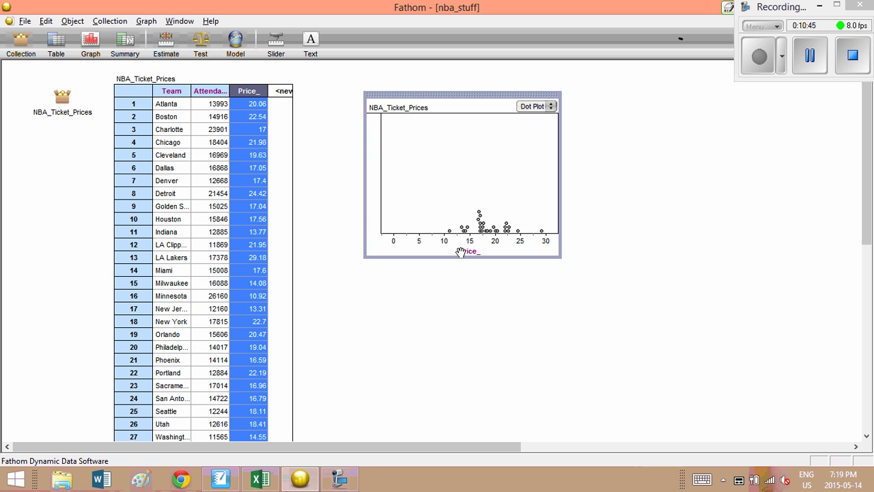
# Step: Display the Price_ graph as a histogram and enlarge the graph window to about twice its size
pyautogui.click(551, 107)
pyautogui.click(556, 138)
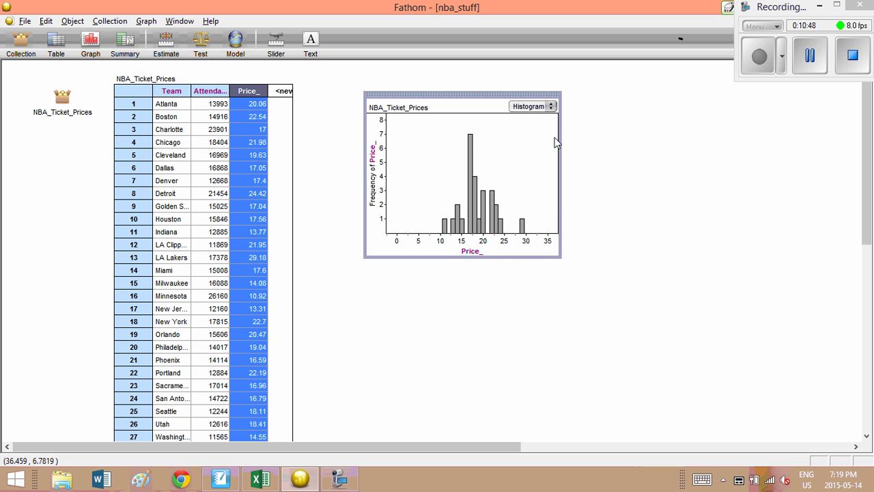
pyautogui.moveTo(559, 256); pyautogui.dragTo(755, 401)
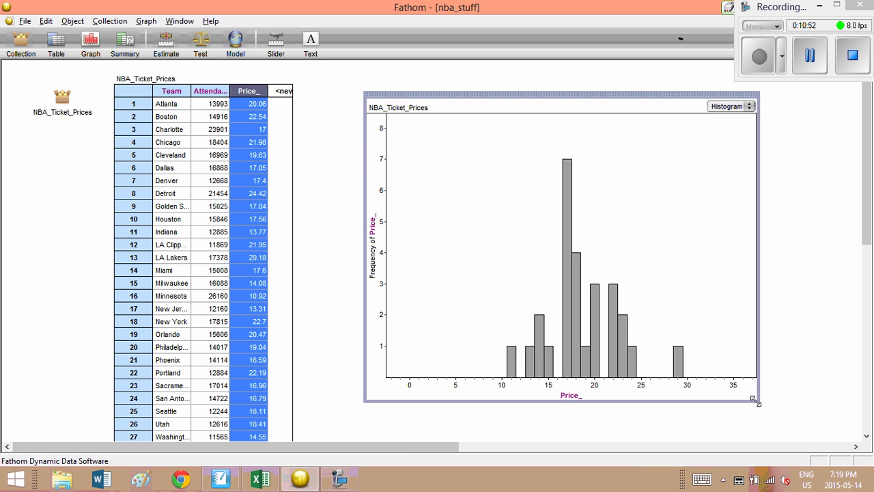
# Step: Set the Price_ histogram's bin alignment to 10 in its properties and close them
pyautogui.doubleClick(522, 387)
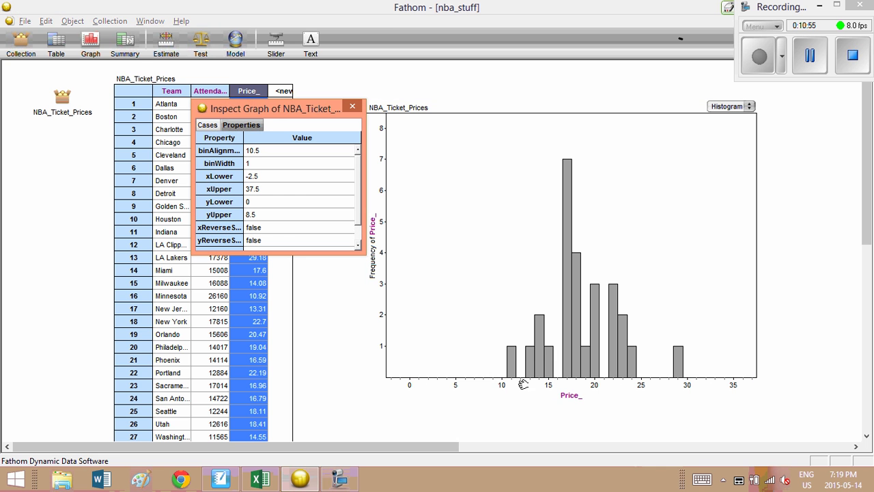
pyautogui.click(261, 151)
pyautogui.write('10')
pyautogui.press('Tab')
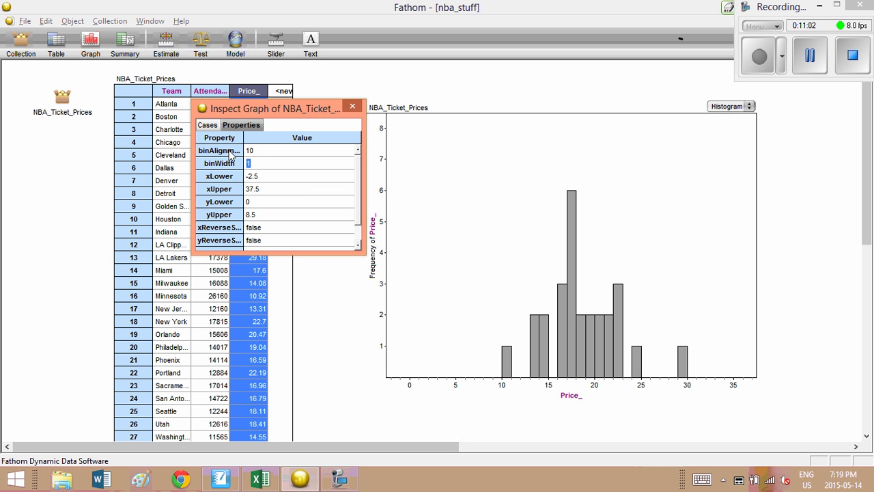
pyautogui.click(353, 107)
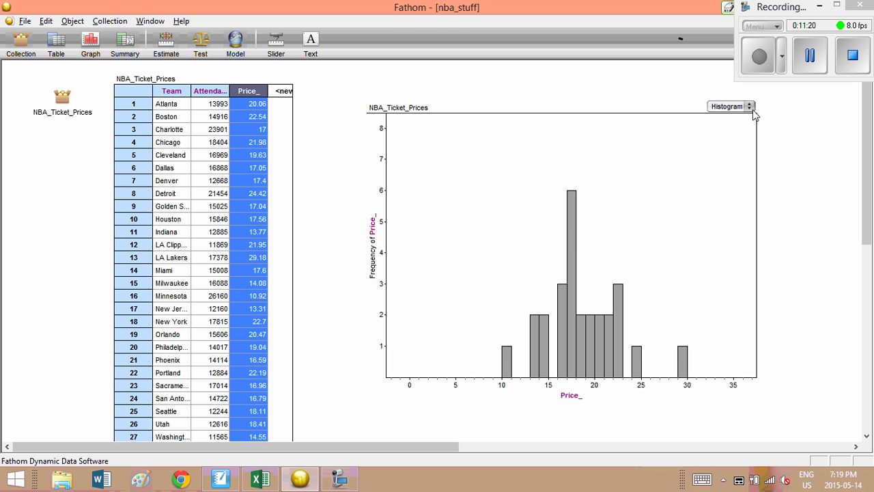
# Step: Switch to SMART Notebook to view the Box and Whisker Plot slide, go back to the title slide and return to Fathom
pyautogui.hotkey('alt', 'Tab')
pyautogui.hotkey('alt', 'Tab')
pyautogui.hotkey('alt', 'Tab')
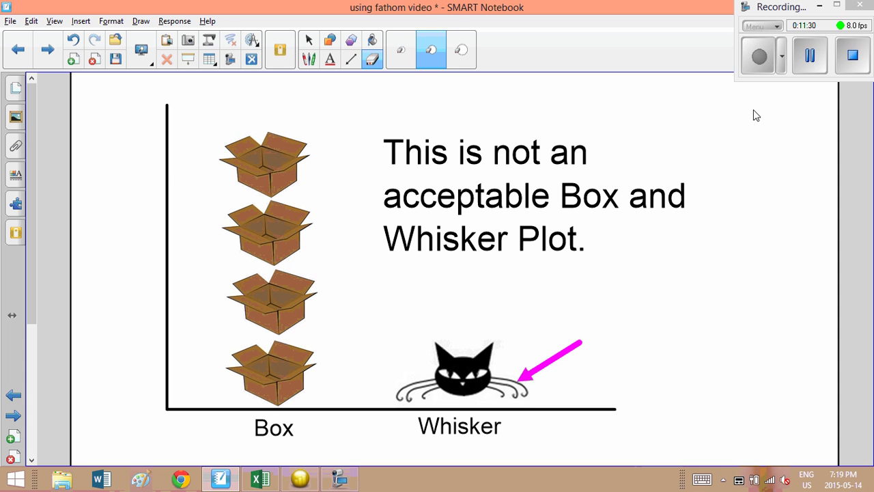
pyautogui.press('pageup')
pyautogui.hotkey('alt', 'Tab')
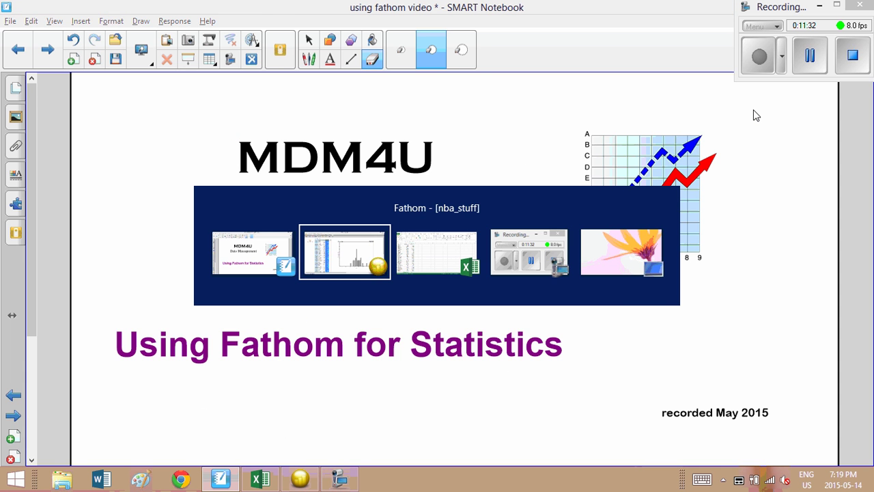
pyautogui.hotkey('alt', 'Tab')
pyautogui.hotkey('alt', 'Tab')
pyautogui.hotkey('alt', 'Tab')
pyautogui.hotkey('alt', 'Tab')
pyautogui.hotkey('alt', 'Tab')
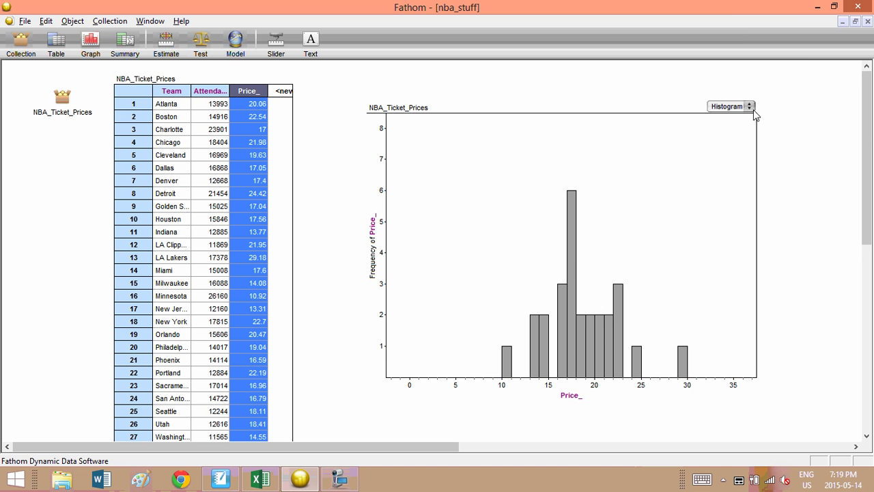
# Step: Change the Price_ histogram to a box plot and adjust its price axis to span about 6 to 36
pyautogui.click(748, 107)
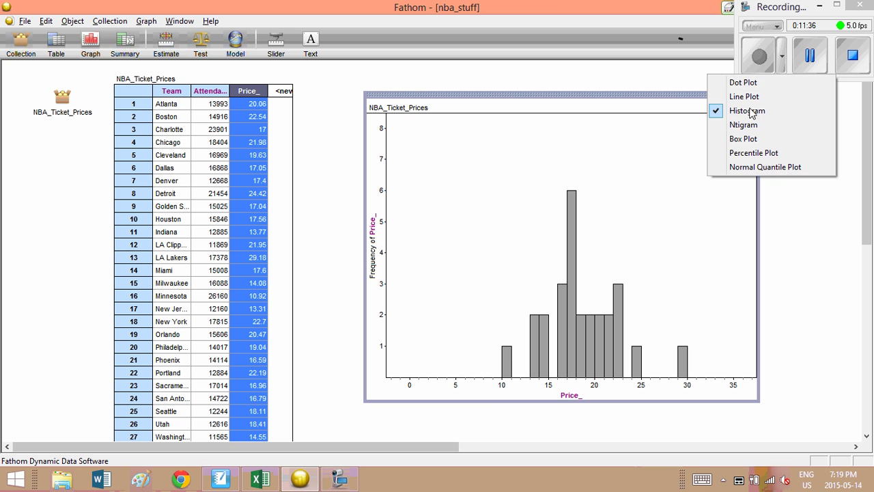
pyautogui.click(744, 141)
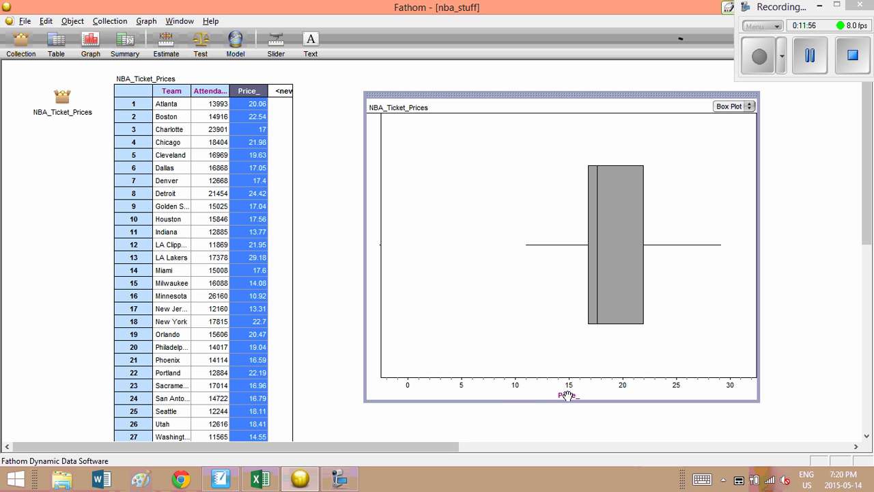
pyautogui.moveTo(558, 382); pyautogui.dragTo(448, 376)
pyautogui.moveTo(556, 384); pyautogui.dragTo(577, 383)
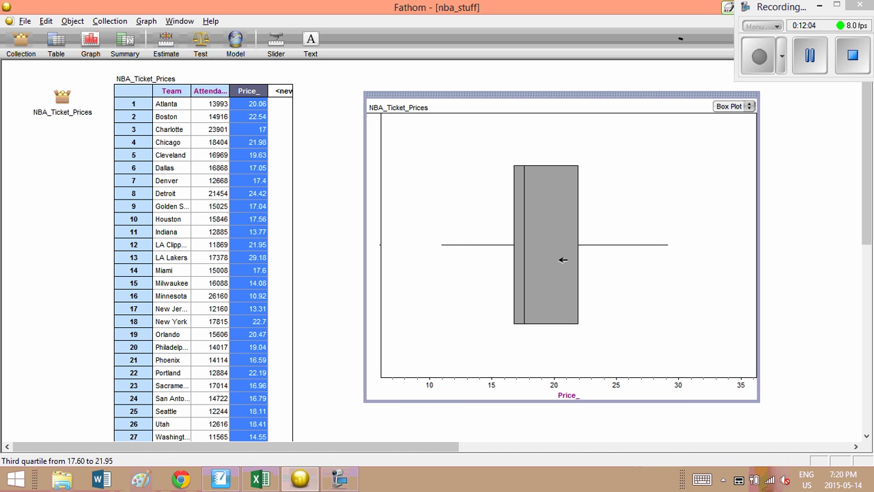
# Step: Delete the Price_ box plot and create a new graph with Attendance on its horizontal axis
pyautogui.press('Delete')
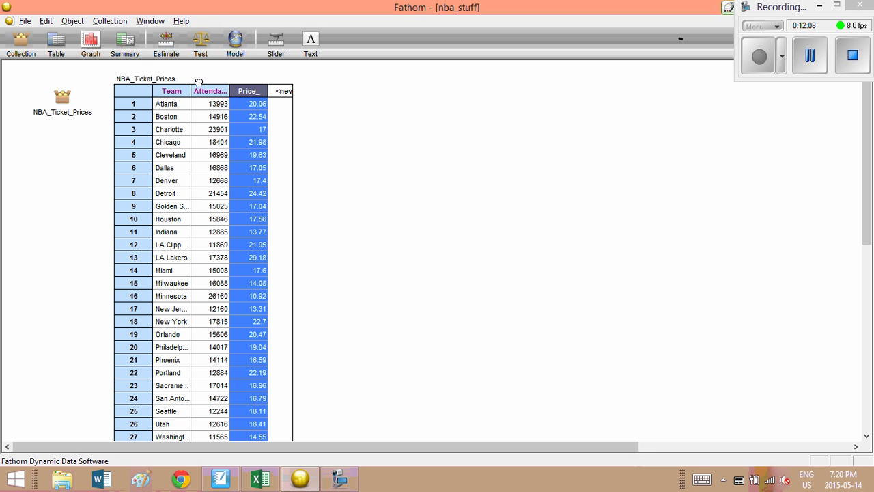
pyautogui.moveTo(198, 83); pyautogui.dragTo(425, 112)
pyautogui.click(316, 103)
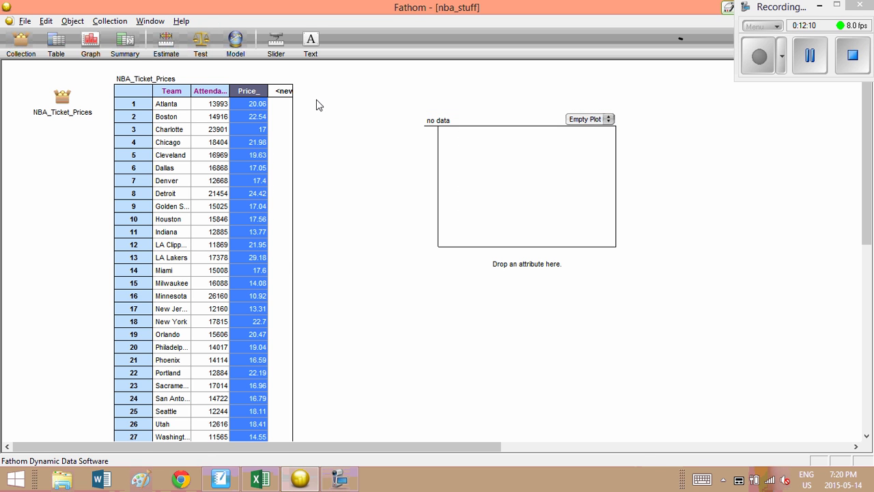
pyautogui.click(209, 89)
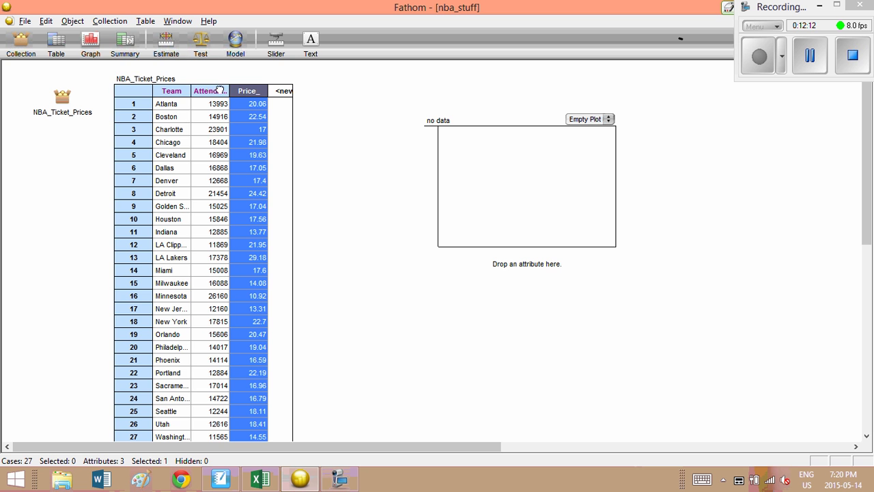
pyautogui.moveTo(209, 89); pyautogui.dragTo(555, 267)
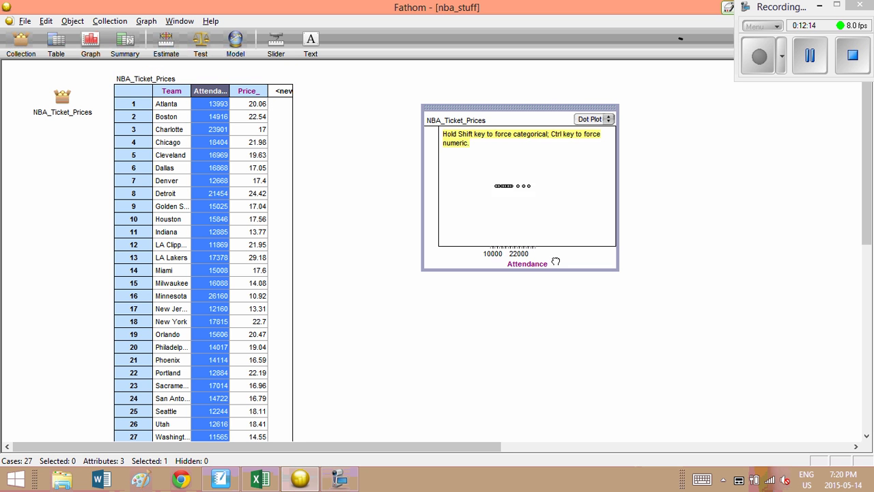
# Step: Display the Attendance graph as a box plot, enlarge it and deselect it
pyautogui.click(609, 119)
pyautogui.click(609, 120)
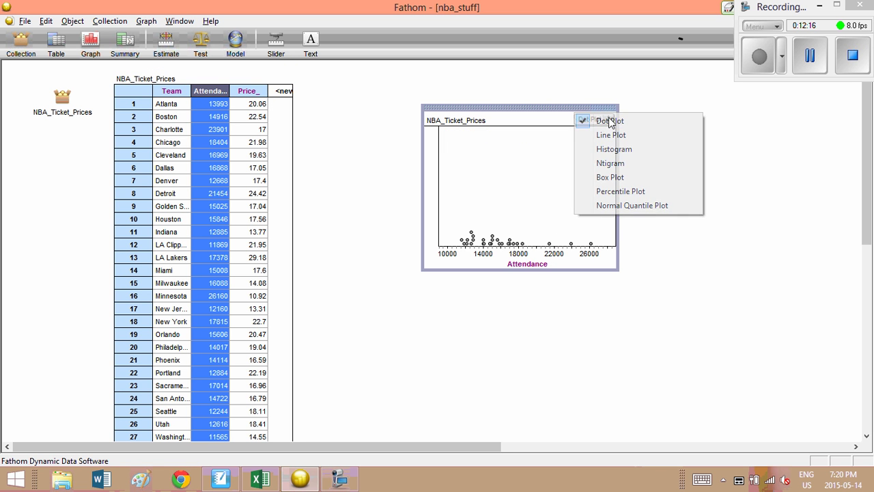
pyautogui.click(610, 183)
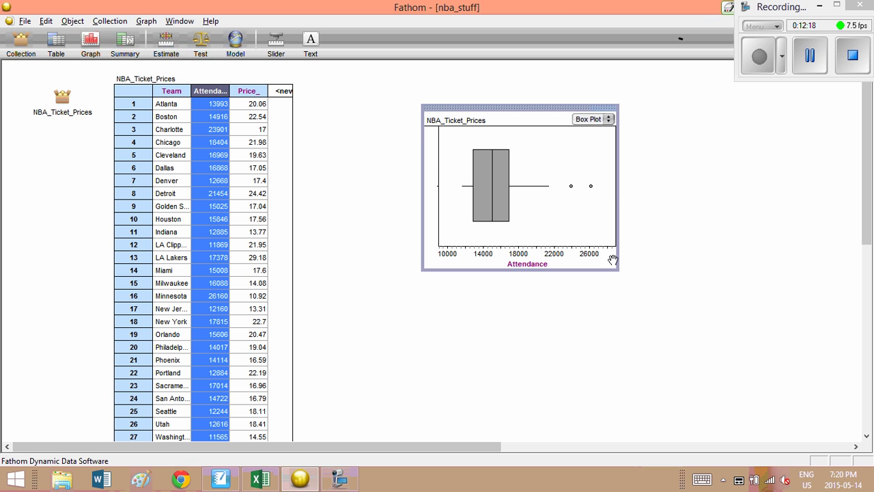
pyautogui.moveTo(617, 269); pyautogui.dragTo(747, 382)
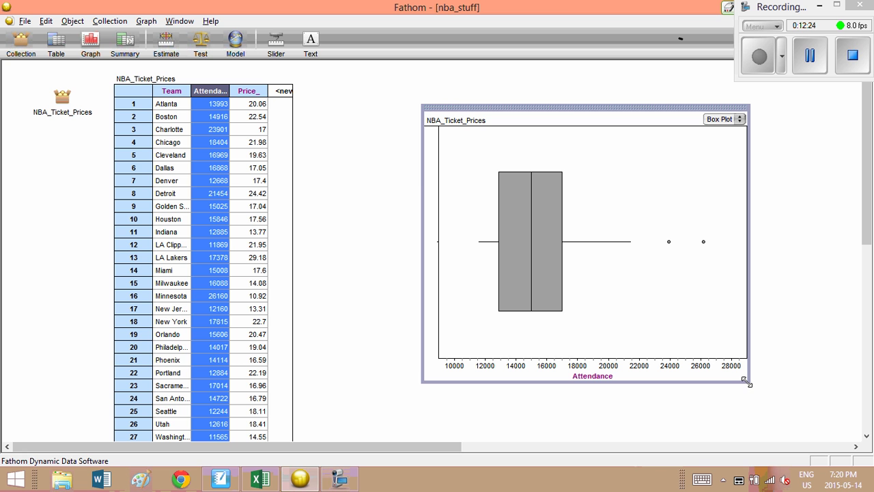
pyautogui.click(379, 227)
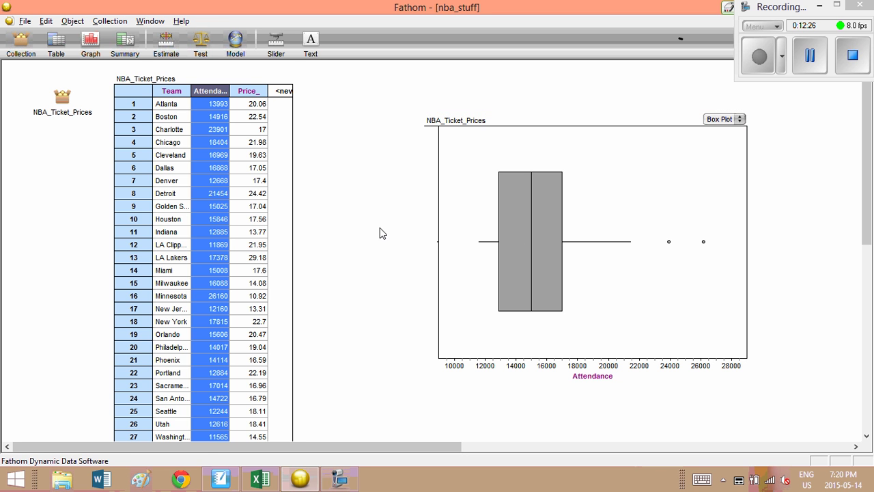
# Step: Clear the table's column selection and select each of the box plot's two outliers to identify their teams in the table
pyautogui.click(225, 79)
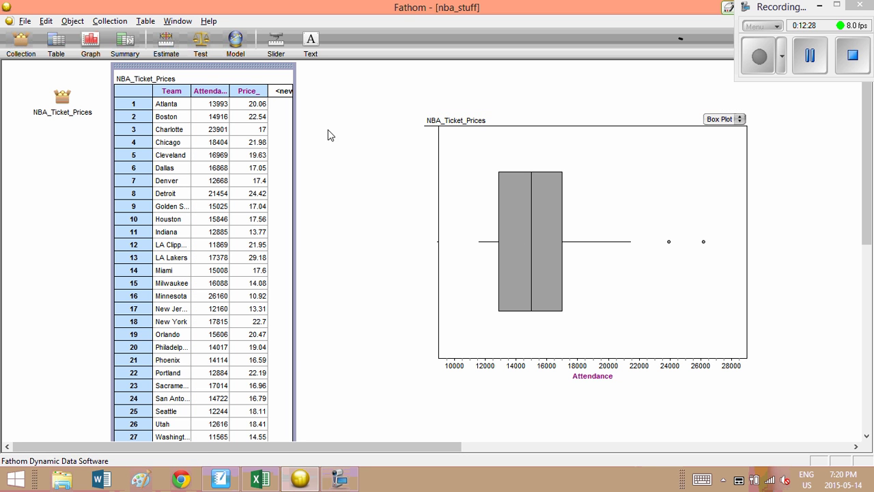
pyautogui.click(669, 242)
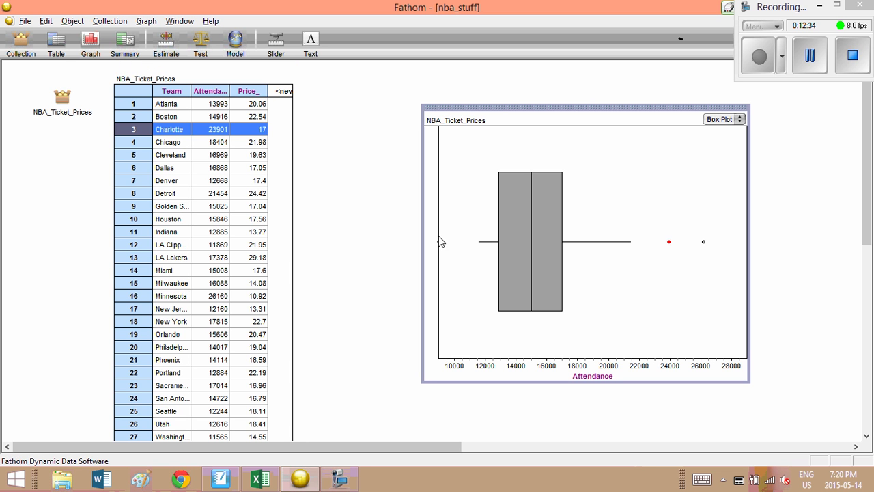
pyautogui.click(382, 239)
pyautogui.click(478, 267)
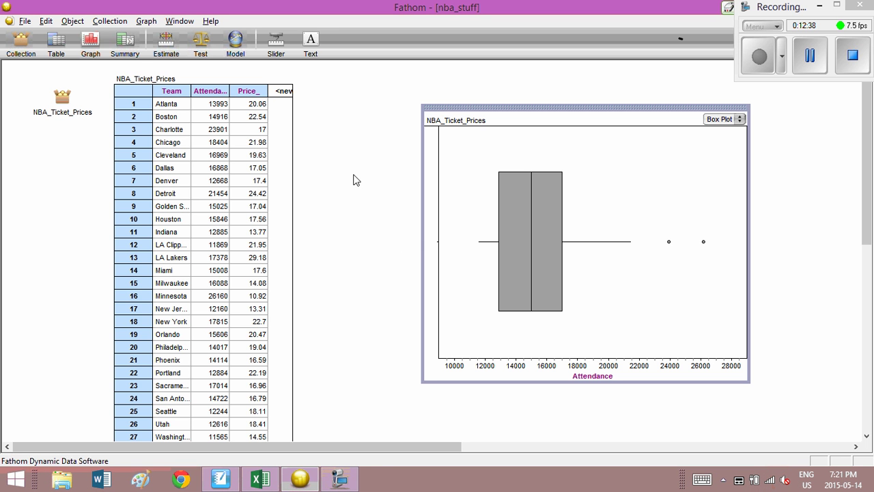
pyautogui.click(669, 242)
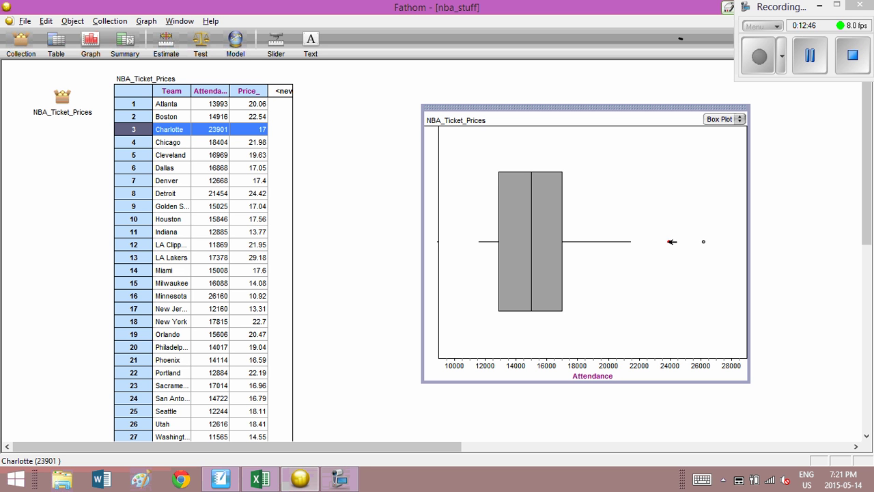
pyautogui.click(684, 258)
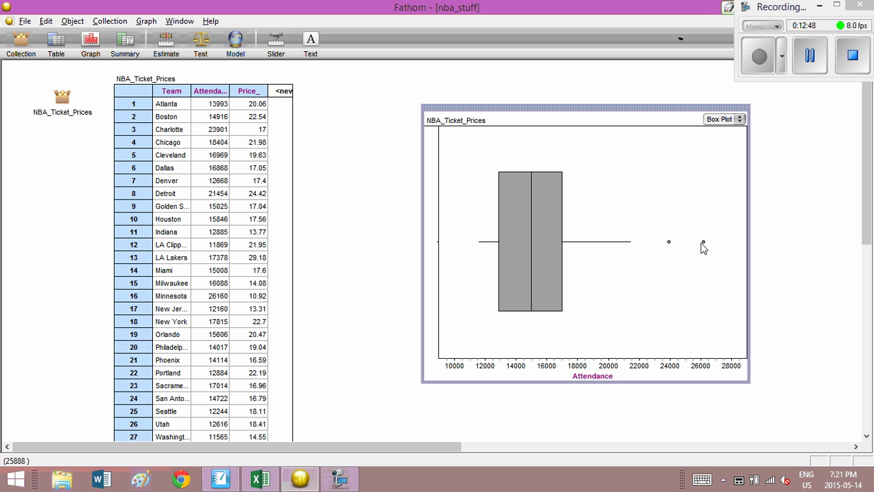
pyautogui.click(704, 241)
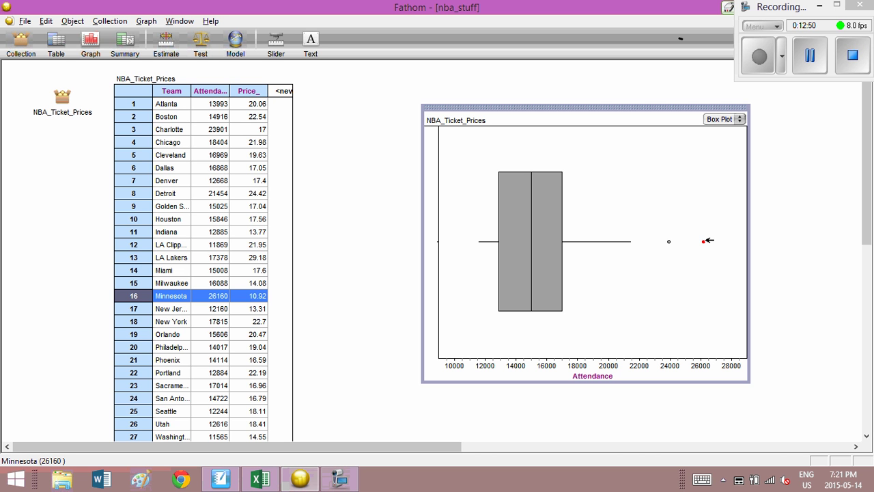
pyautogui.click(785, 228)
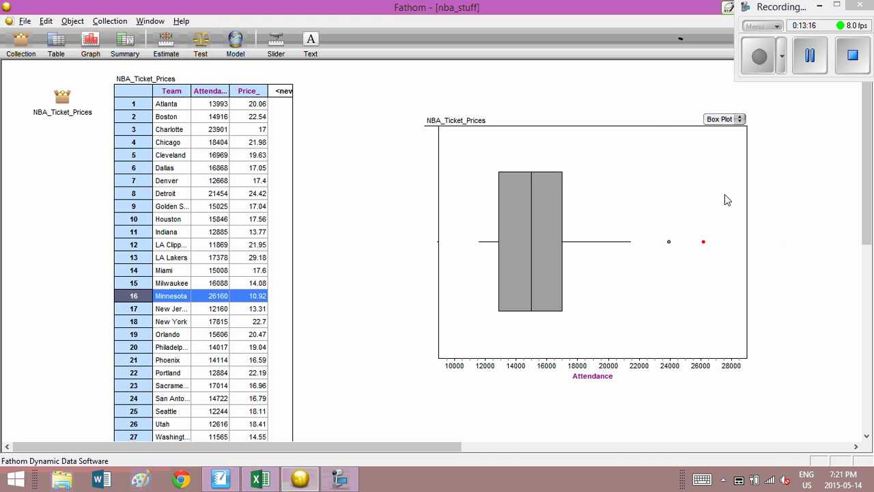
# Step: Replace the Attendance box plot with a new scatter plot of Price_ on the horizontal axis and Attendance on the vertical axis
pyautogui.click(649, 121)
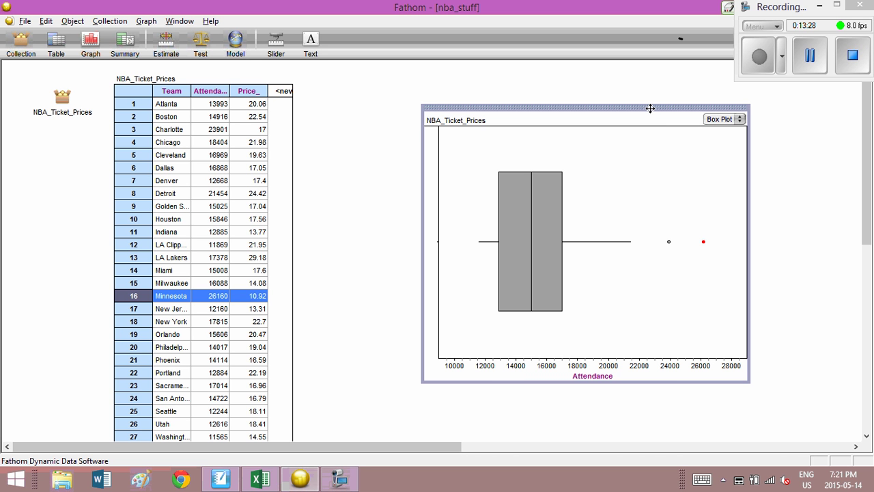
pyautogui.press('Delete')
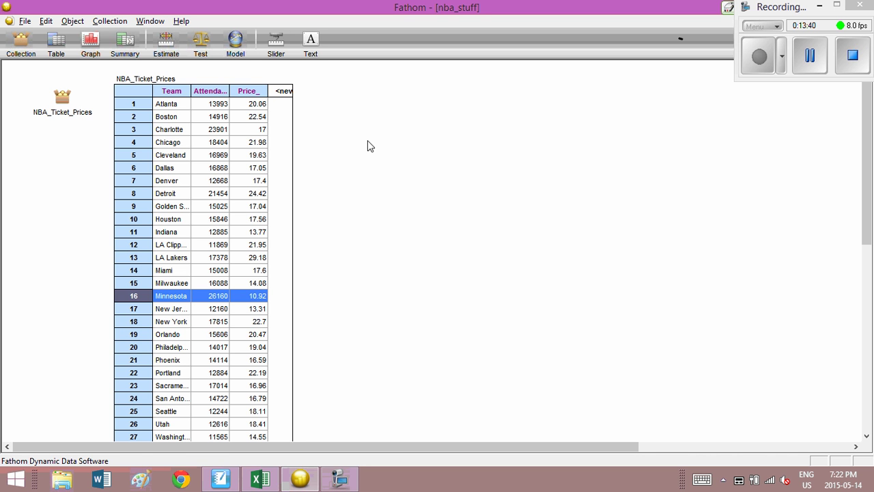
pyautogui.moveTo(96, 47); pyautogui.dragTo(410, 158)
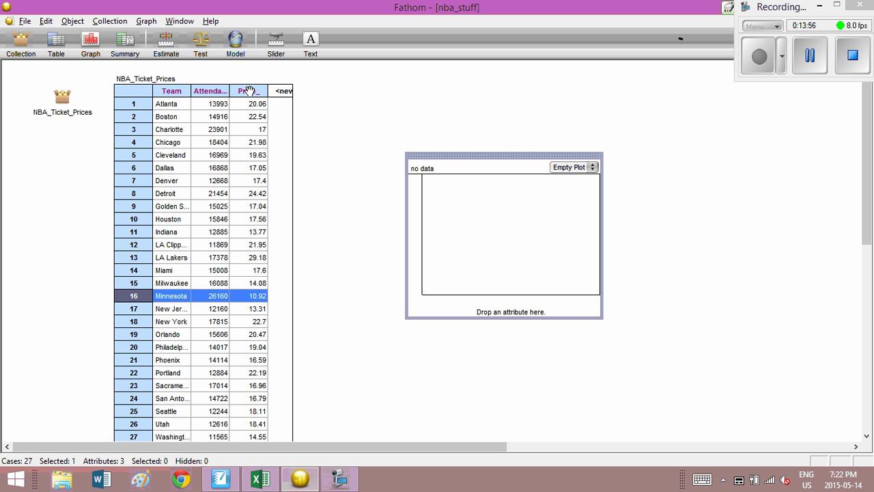
pyautogui.moveTo(249, 91); pyautogui.dragTo(503, 315)
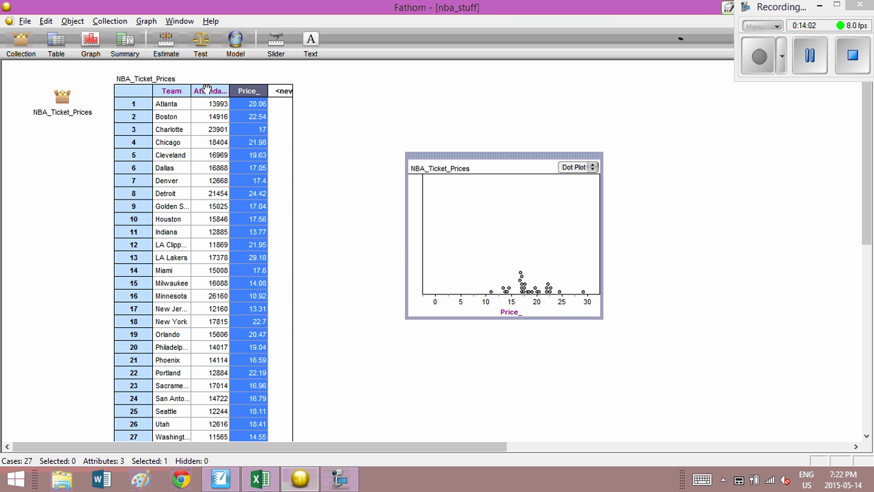
pyautogui.moveTo(209, 91); pyautogui.dragTo(419, 219)
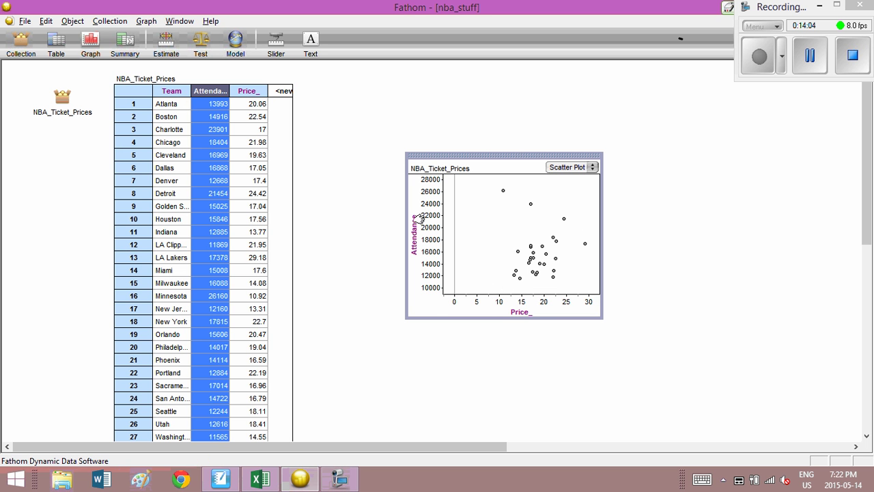
# Step: Enlarge the scatter plot, move it beside the table and slightly extend the upper range of its Price_ axis
pyautogui.moveTo(602, 316); pyautogui.dragTo(758, 442)
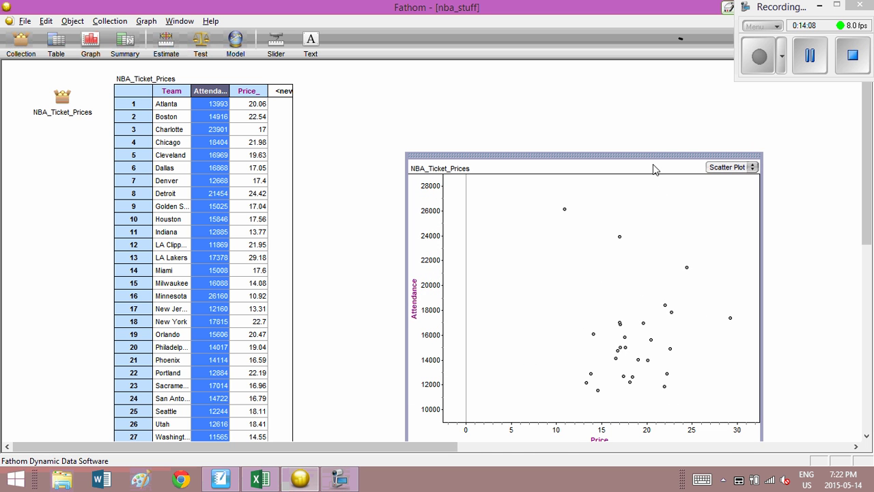
pyautogui.moveTo(653, 154); pyautogui.dragTo(568, 84)
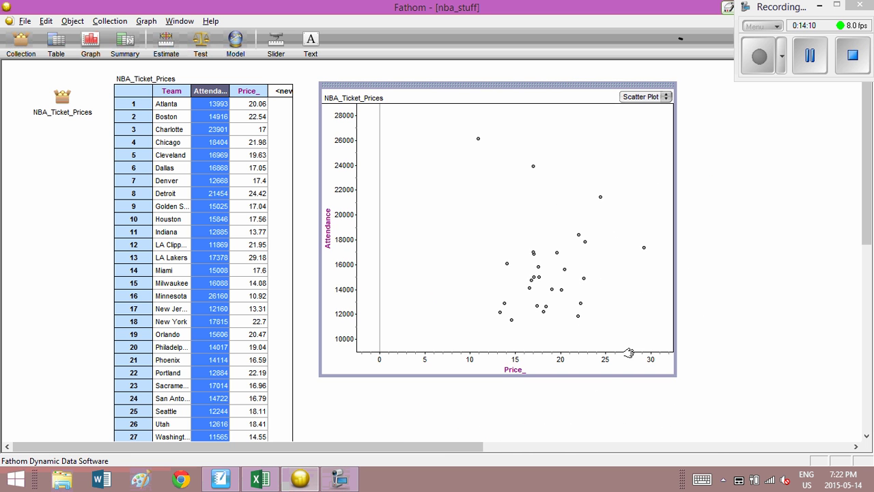
pyautogui.moveTo(628, 354)
pyautogui.mouseDown()
pyautogui.moveTo(605, 354)
pyautogui.moveTo(634, 354)
pyautogui.moveTo(620, 358)
pyautogui.mouseUp()
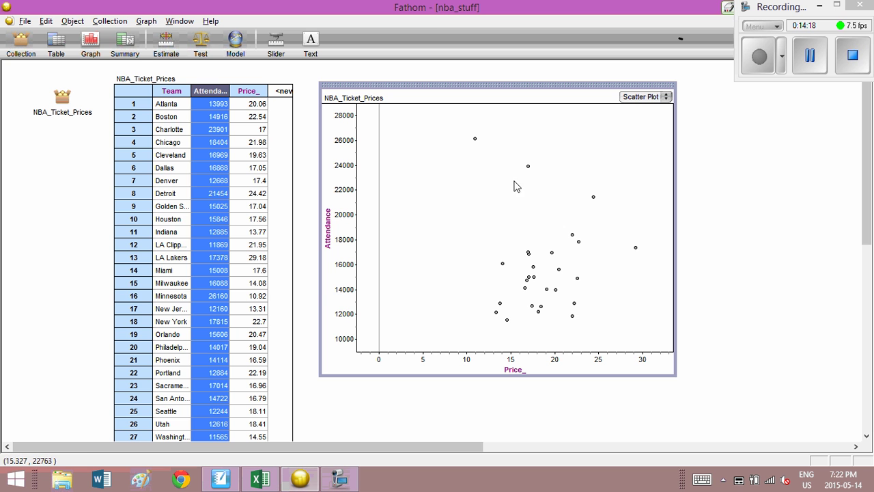
# Step: Inspect the graph's properties, try a point size of 15, set it to 10 and close the inspector
pyautogui.doubleClick(475, 139)
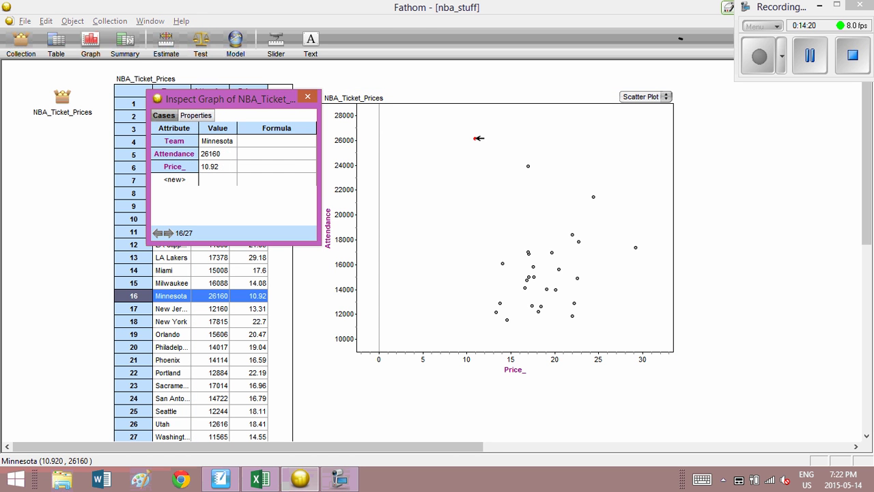
pyautogui.click(204, 117)
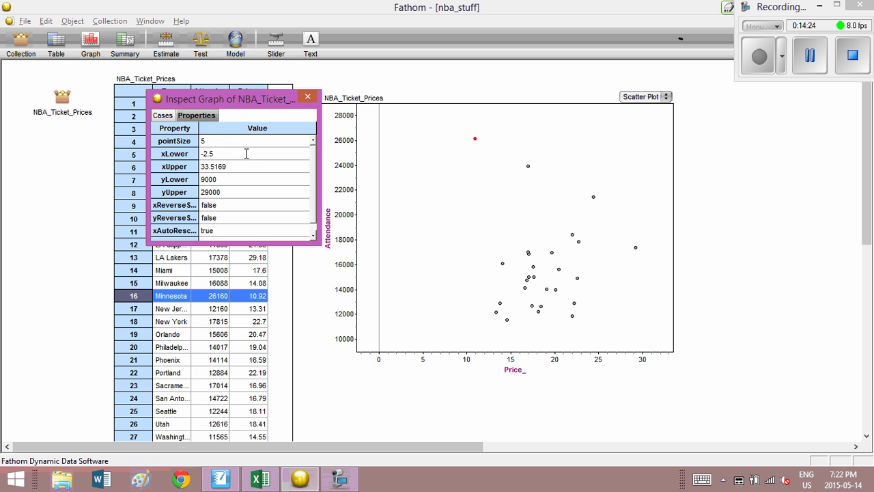
pyautogui.click(219, 141)
pyautogui.write('15')
pyautogui.press('Return')
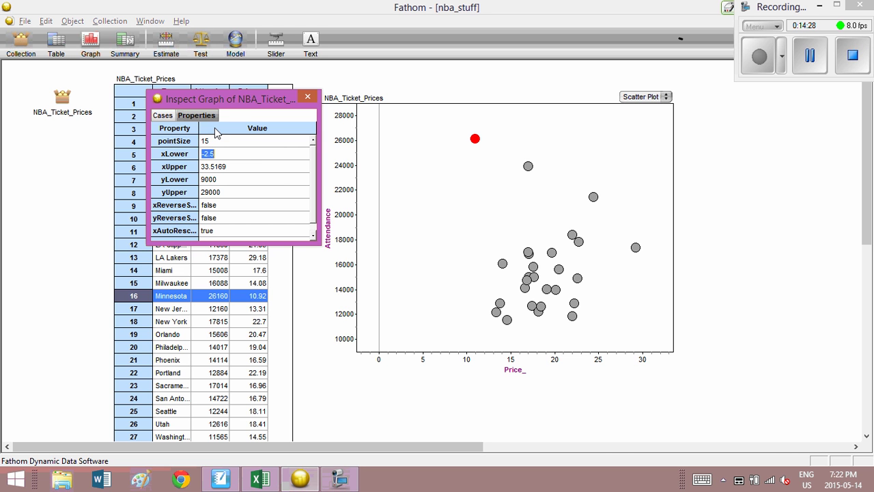
pyautogui.click(202, 141)
pyautogui.write('10')
pyautogui.press('Return')
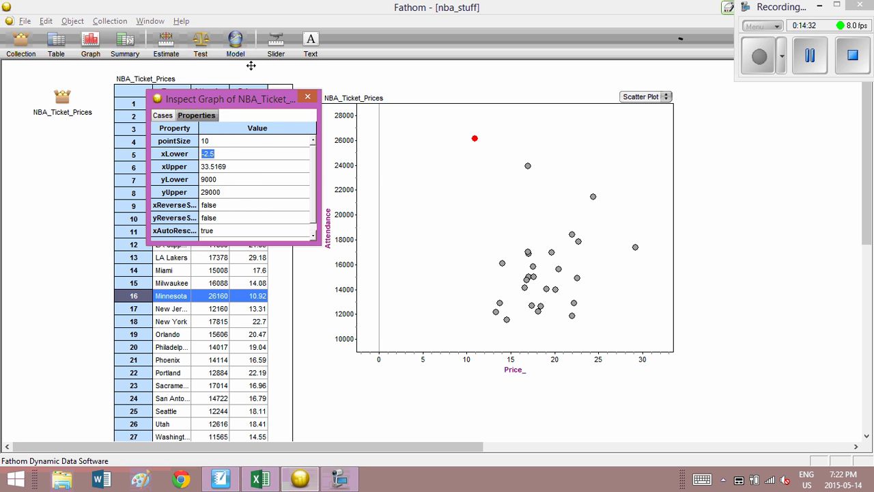
pyautogui.click(307, 97)
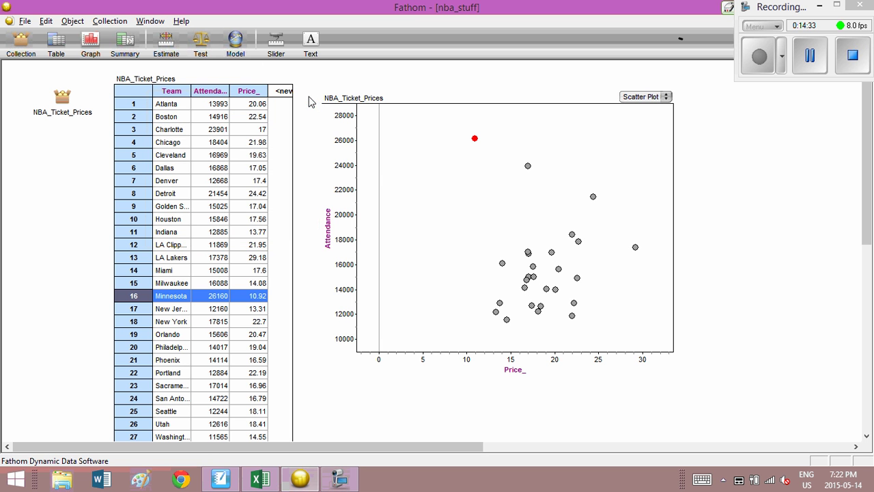
# Step: Deselect the Minnesota data point and enlarge the scatter plot further
pyautogui.click(413, 88)
pyautogui.click(687, 165)
pyautogui.click(519, 155)
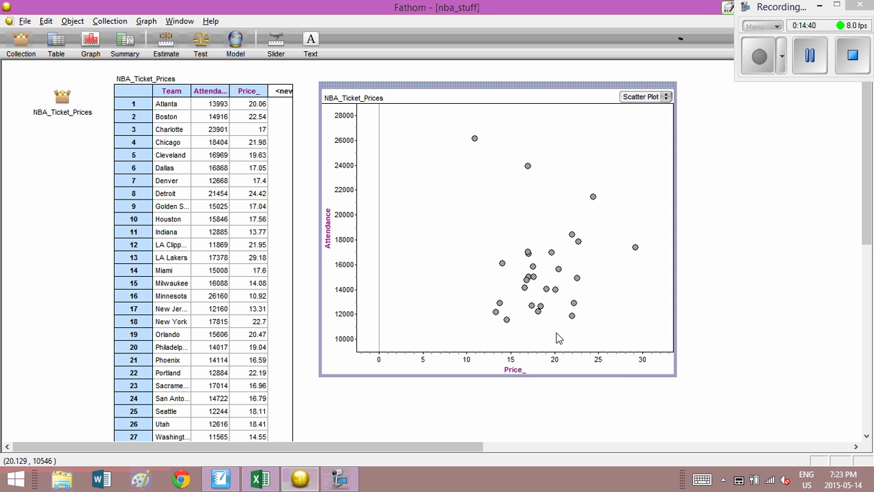
pyautogui.moveTo(672, 375); pyautogui.dragTo(735, 409)
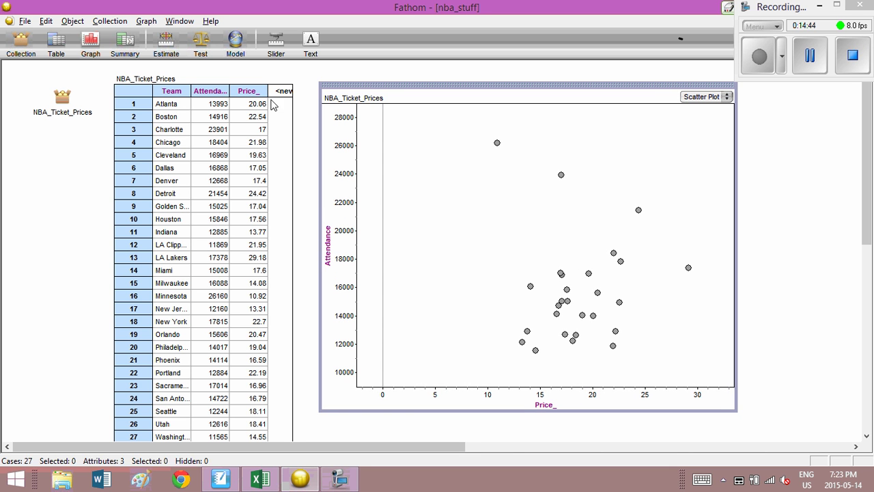
# Step: Add a least-squares line to the scatter plot of Attendance against Price_
pyautogui.click(68, 151)
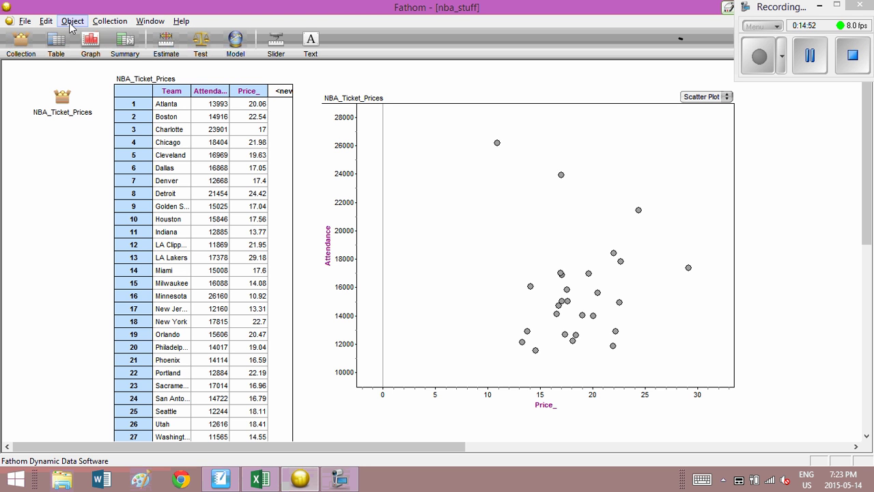
pyautogui.click(370, 93)
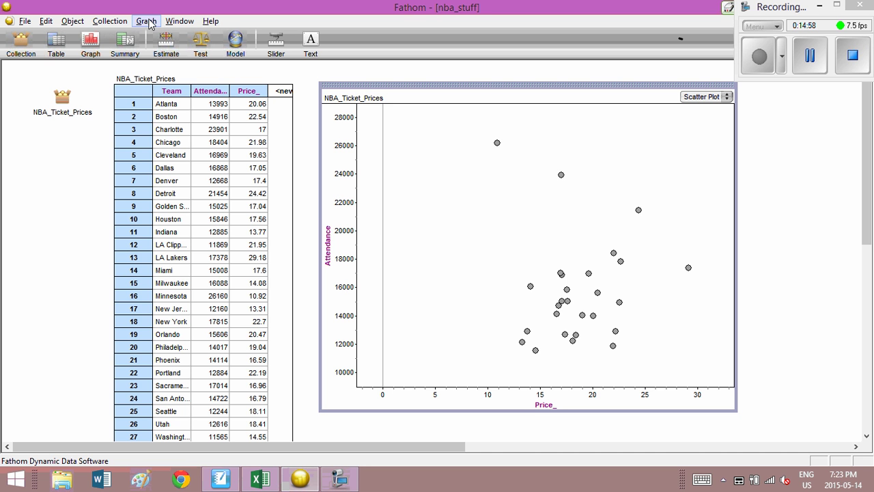
pyautogui.click(146, 21)
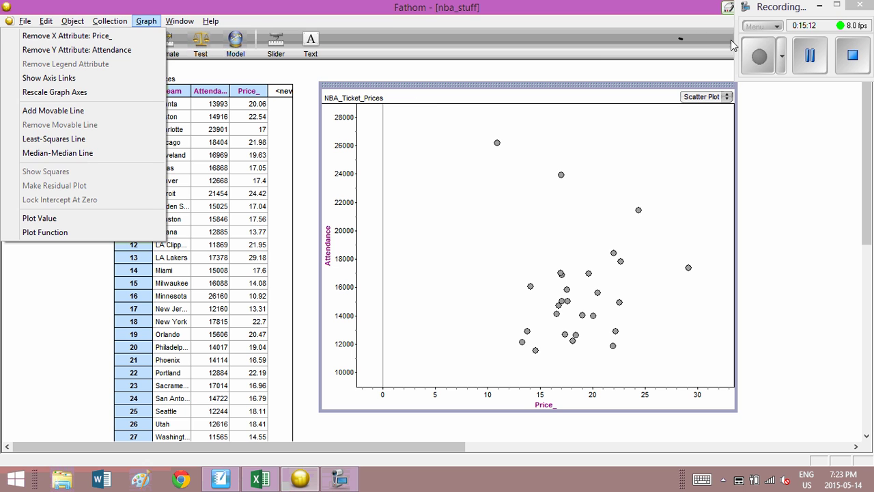
pyautogui.click(804, 59)
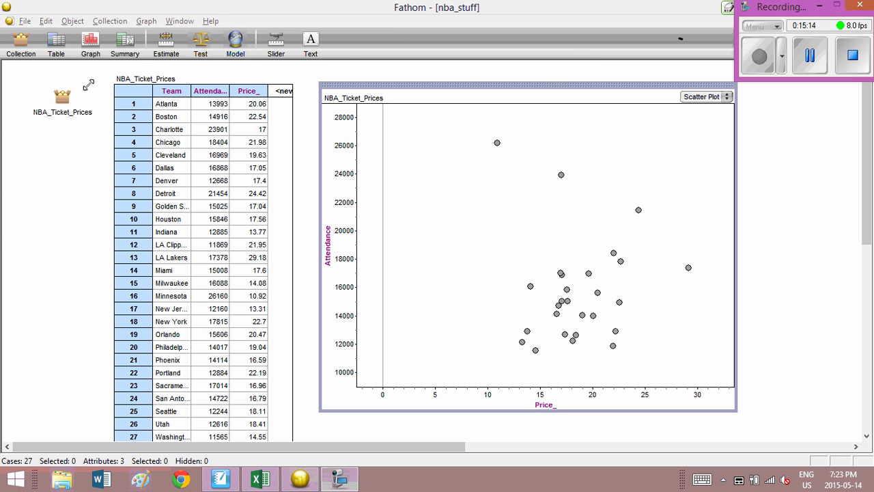
pyautogui.click(333, 109)
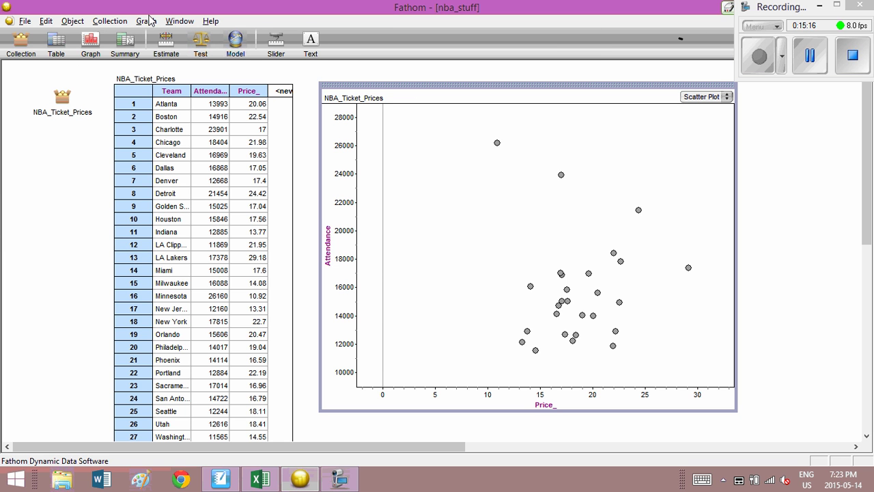
pyautogui.click(148, 22)
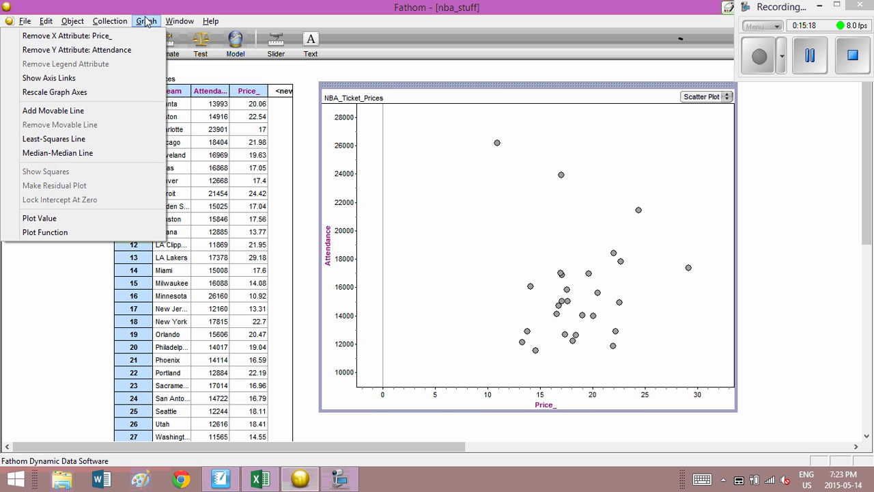
pyautogui.click(129, 143)
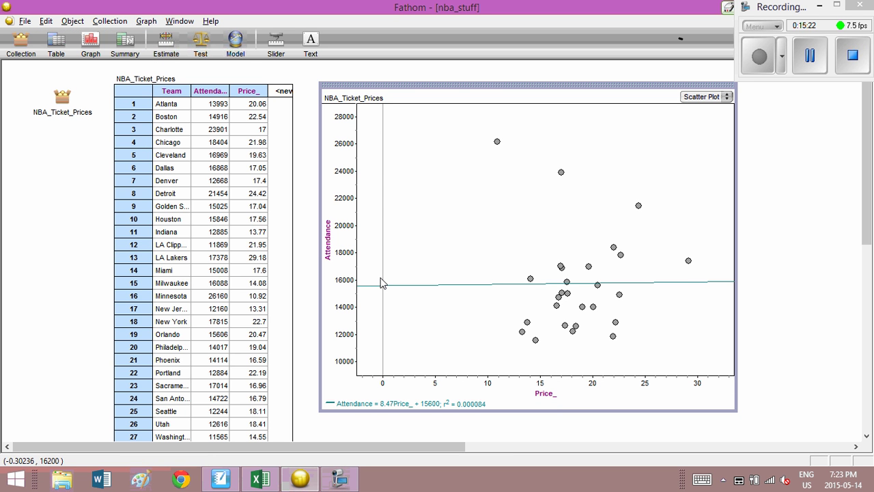
# Step: Raise the lower limit of the Attendance axis slightly and select the least-squares line through its equation
pyautogui.click(495, 405)
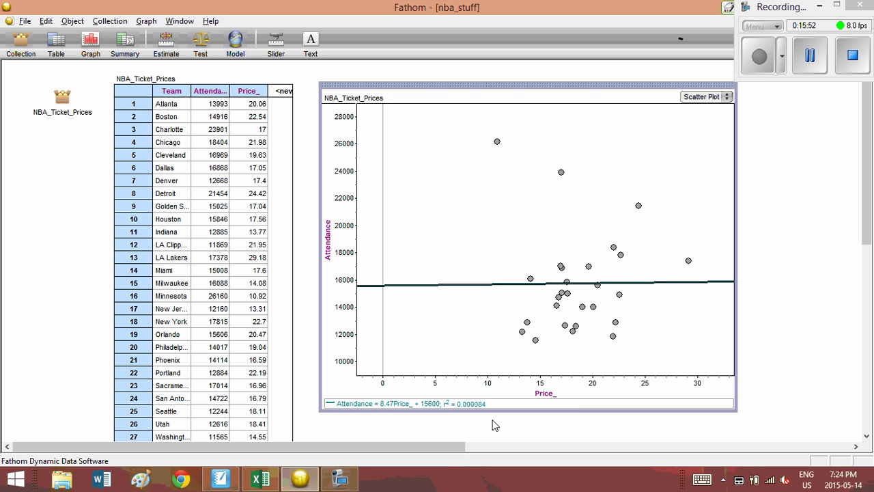
pyautogui.moveTo(350, 332); pyautogui.dragTo(403, 399)
pyautogui.click(425, 418)
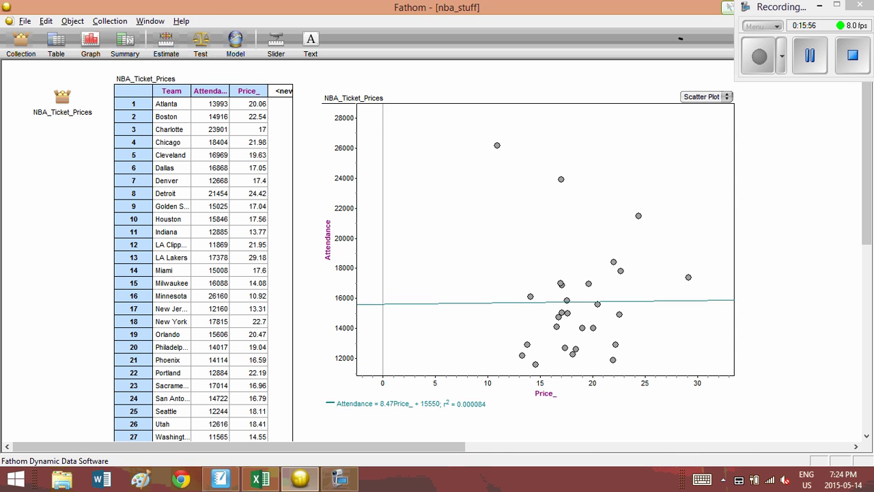
pyautogui.click(405, 405)
pyautogui.click(405, 404)
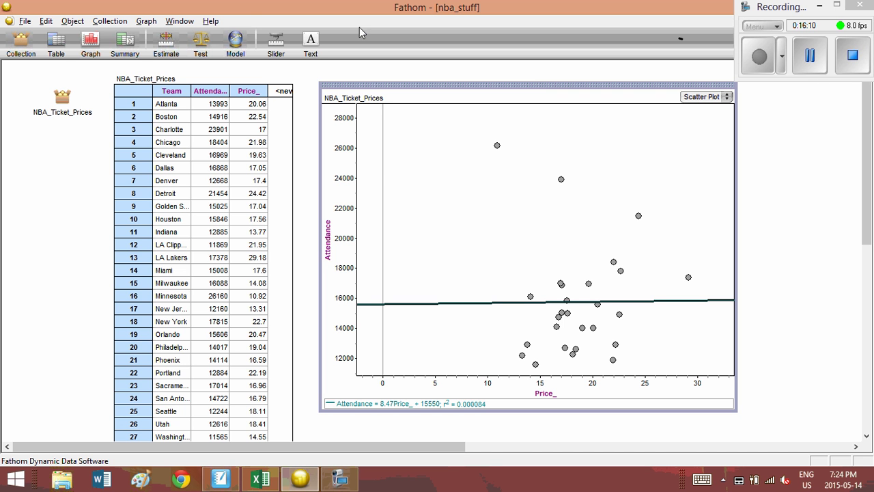
pyautogui.click(146, 21)
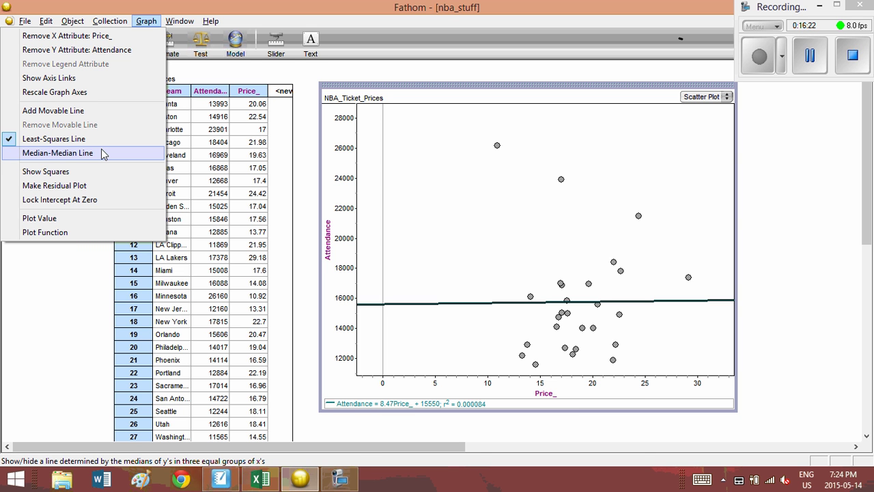
pyautogui.click(412, 84)
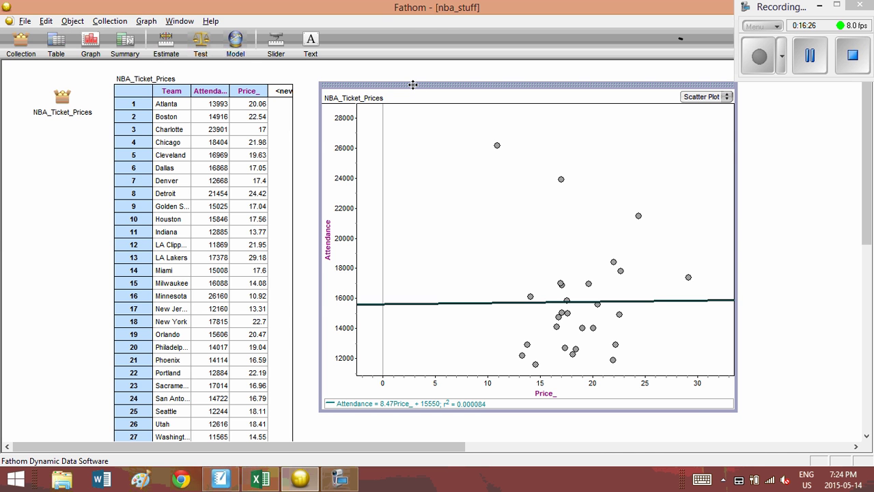
# Step: Switch to SMART Notebook, add a page after the title page and undo the table pasted onto it
pyautogui.hotkey('alt', 'Tab')
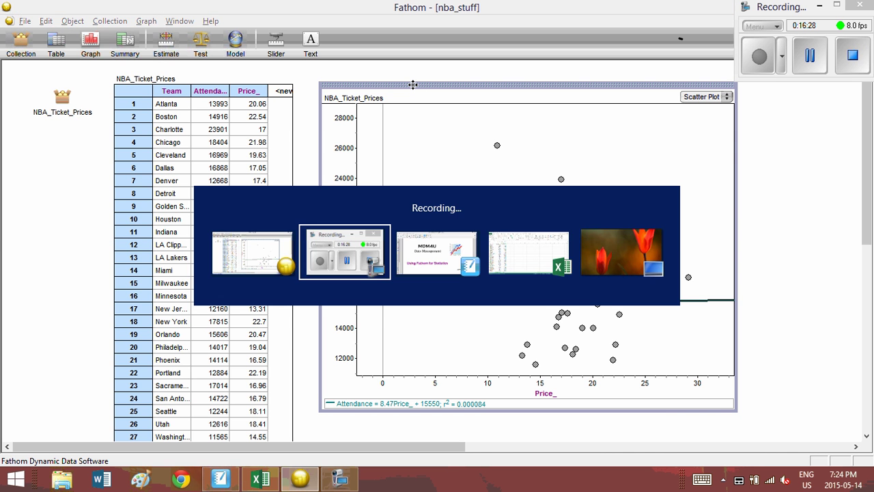
pyautogui.hotkey('alt', 'Tab')
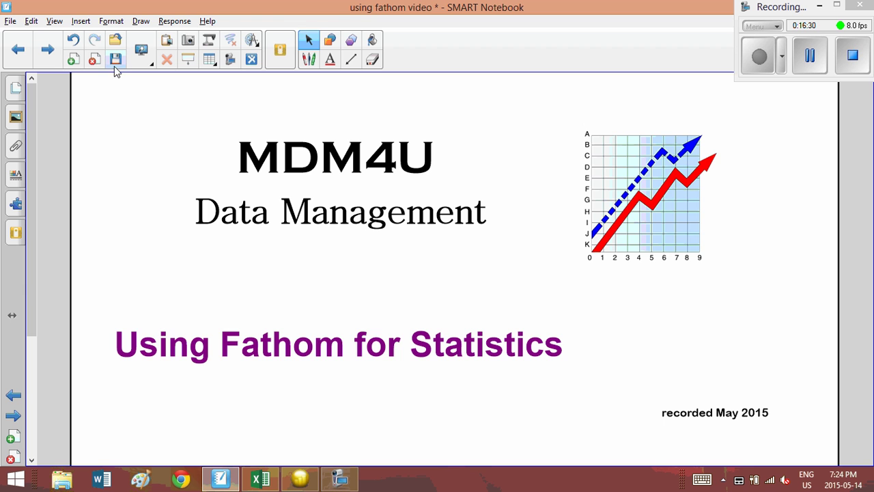
pyautogui.click(73, 60)
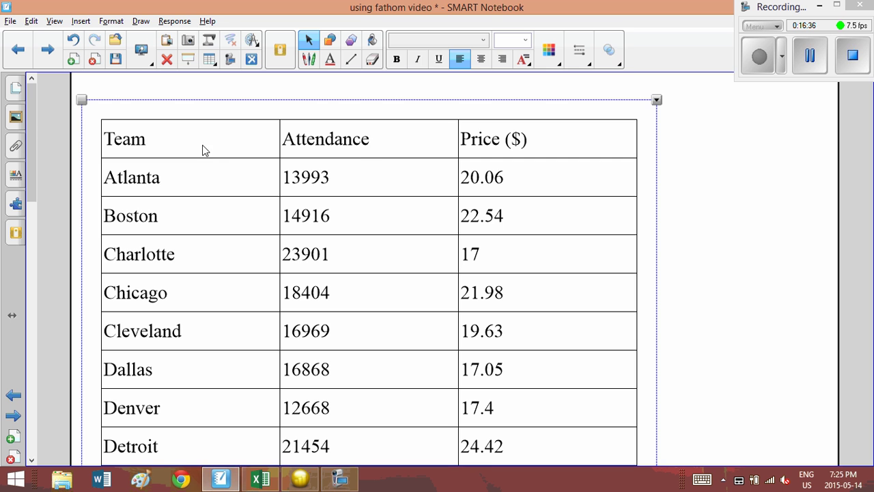
pyautogui.hotkey('ctrl', 'z')
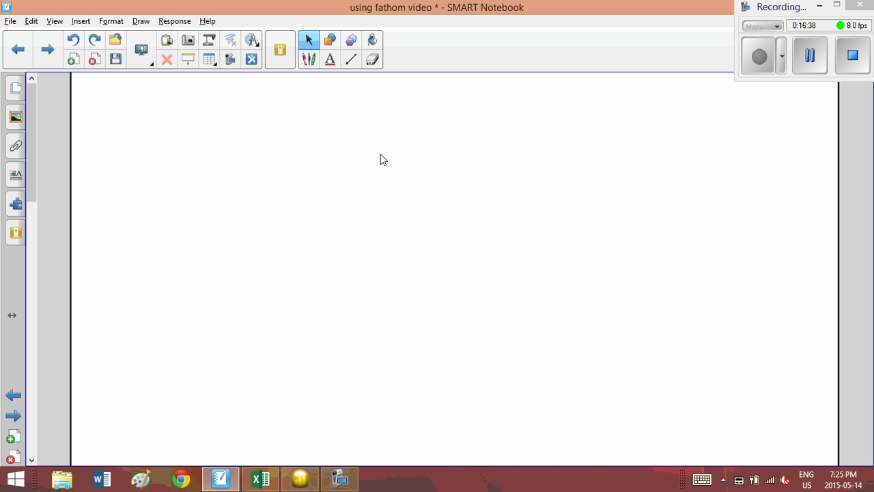
# Step: Try to copy the scatter plot from Fathom onto the blank SMART Notebook page and delete the pasted table
pyautogui.hotkey('alt', 'Tab')
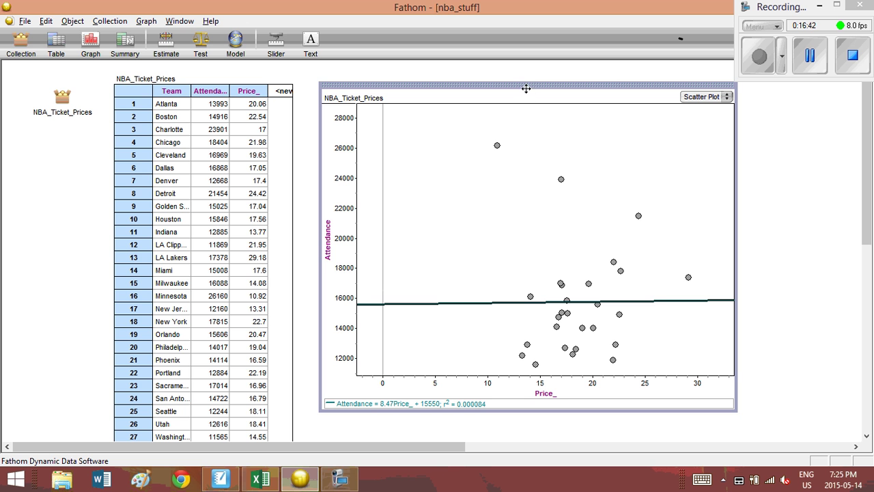
pyautogui.rightClick(528, 94)
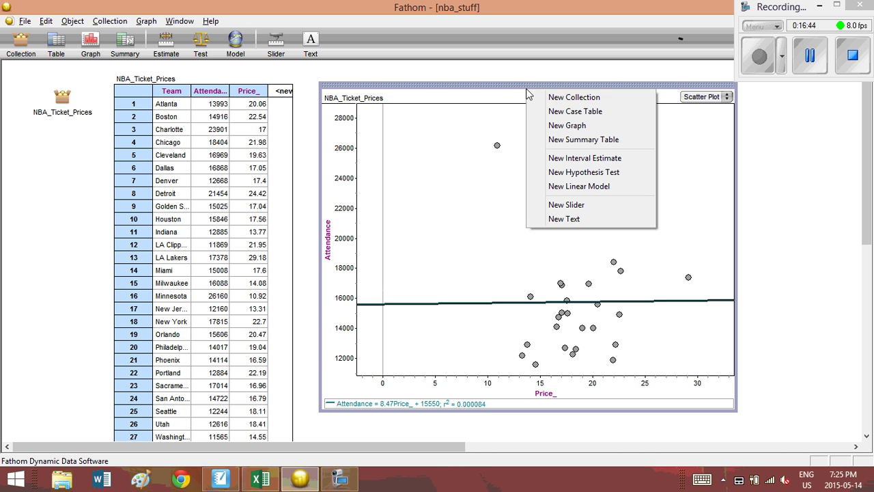
pyautogui.click(518, 88)
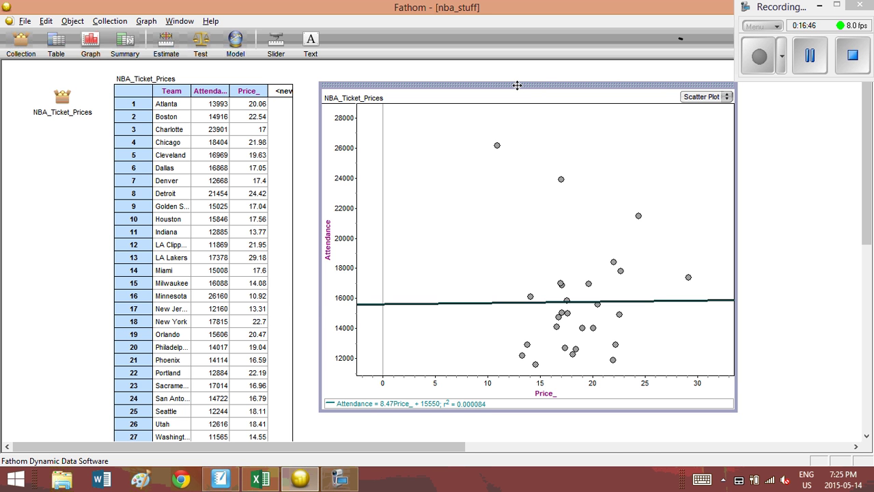
pyautogui.hotkey('alt', 'Tab')
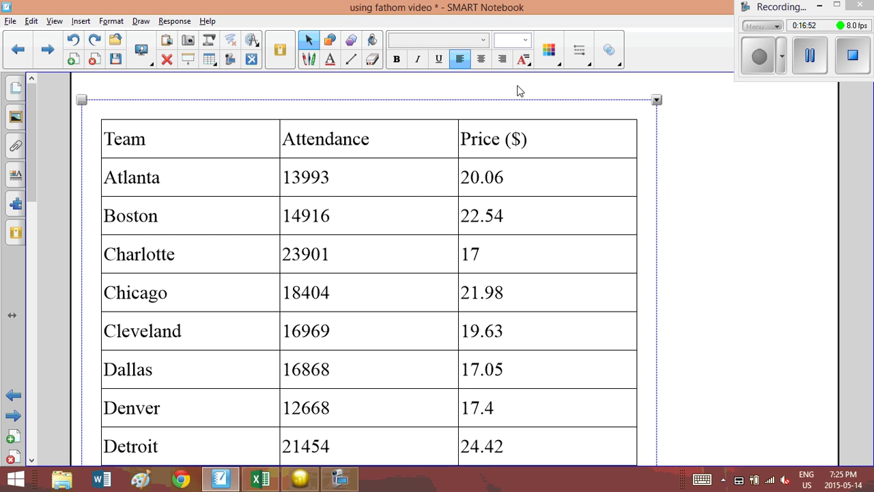
pyautogui.press('Delete')
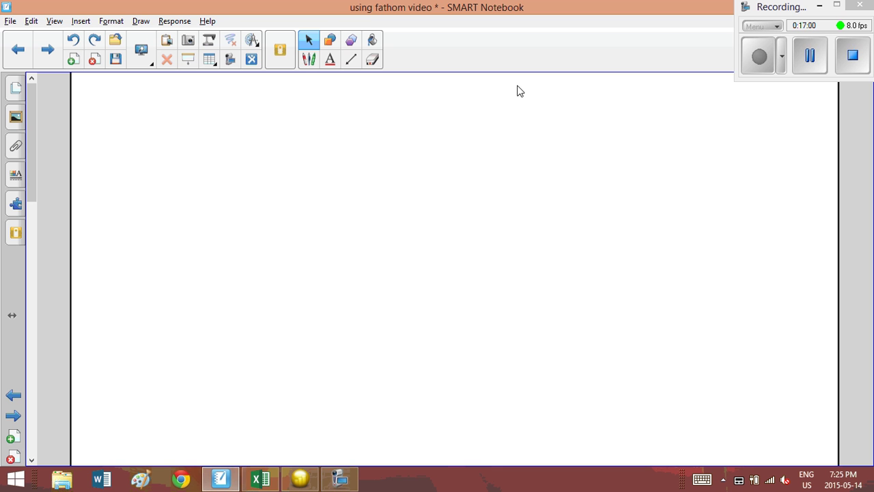
# Step: Start Word with the Single spaced (blank) template, switch back to Fathom and select the scatter plot
pyautogui.click(106, 481)
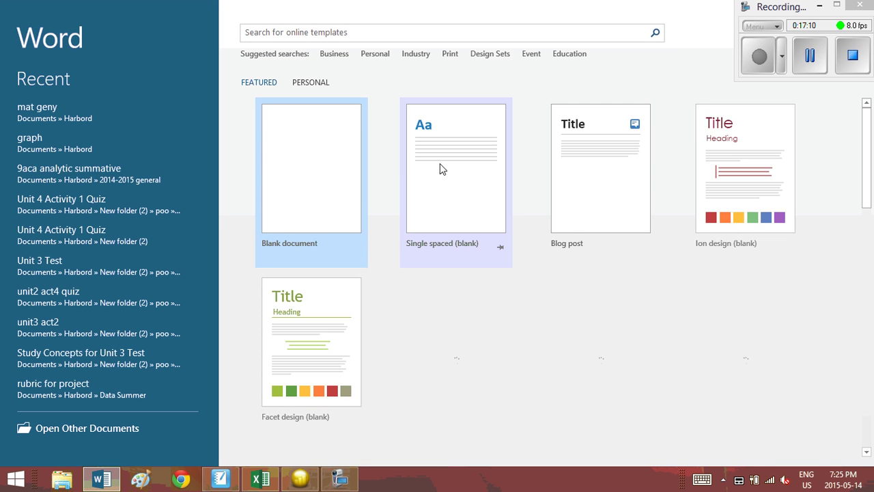
pyautogui.click(462, 178)
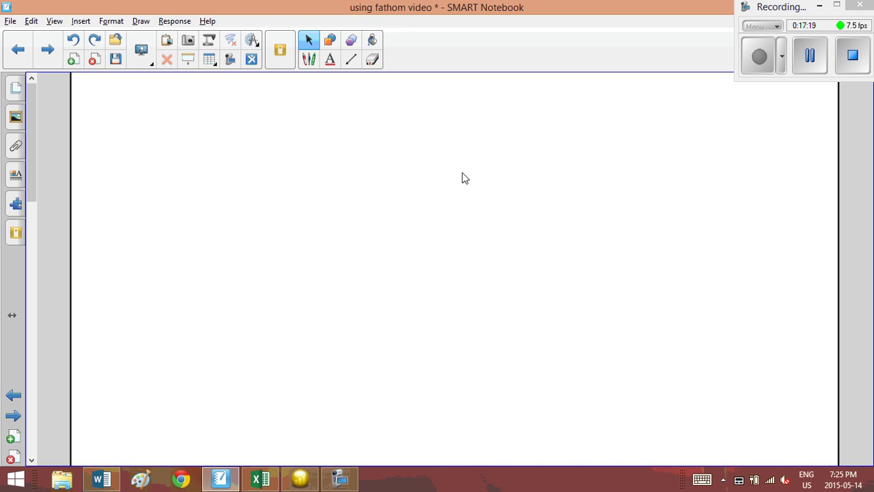
pyautogui.hotkey('alt', 'Tab')
pyautogui.hotkey('alt', 'Tab')
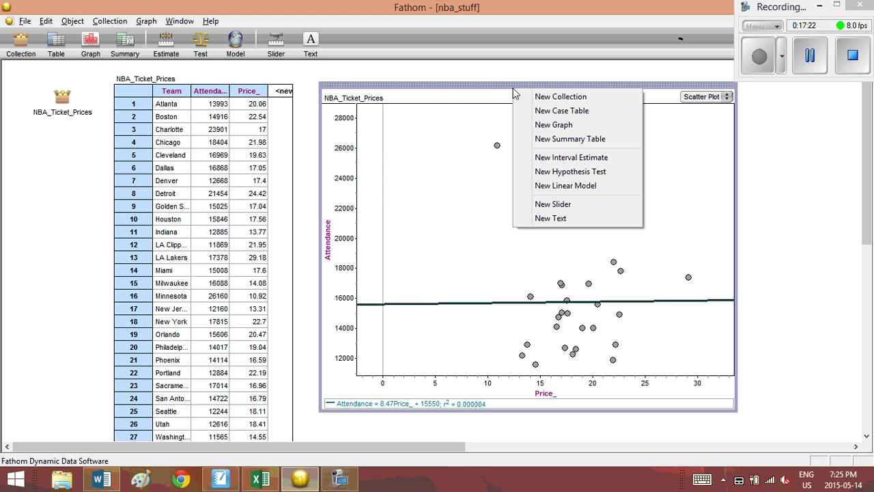
pyautogui.click(491, 86)
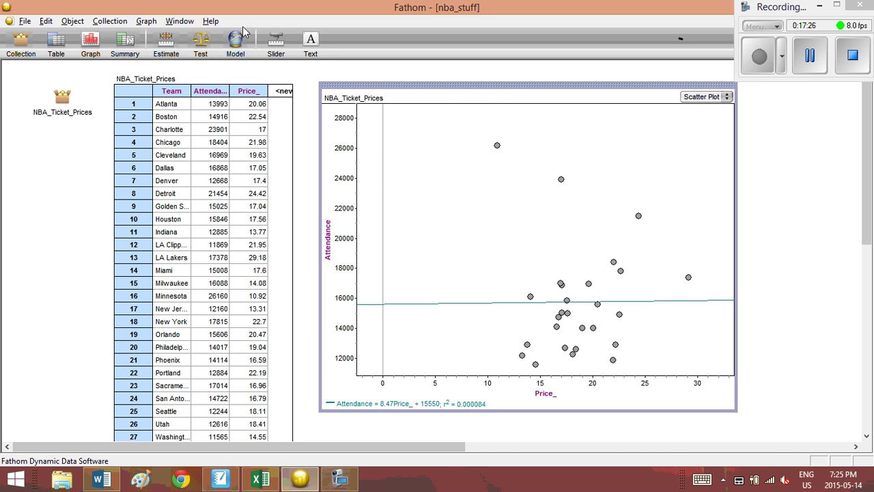
# Step: Copy the scatter plot as a picture and paste it onto the blank SMART Notebook page
pyautogui.click(46, 21)
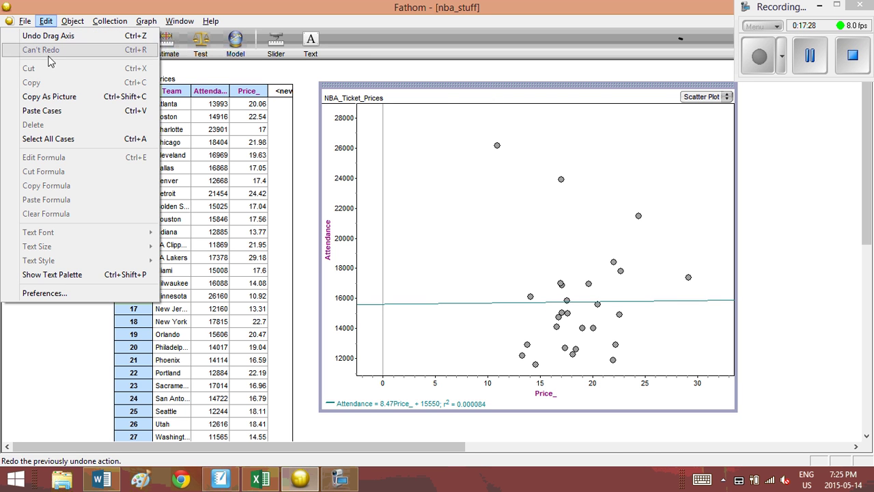
pyautogui.click(54, 97)
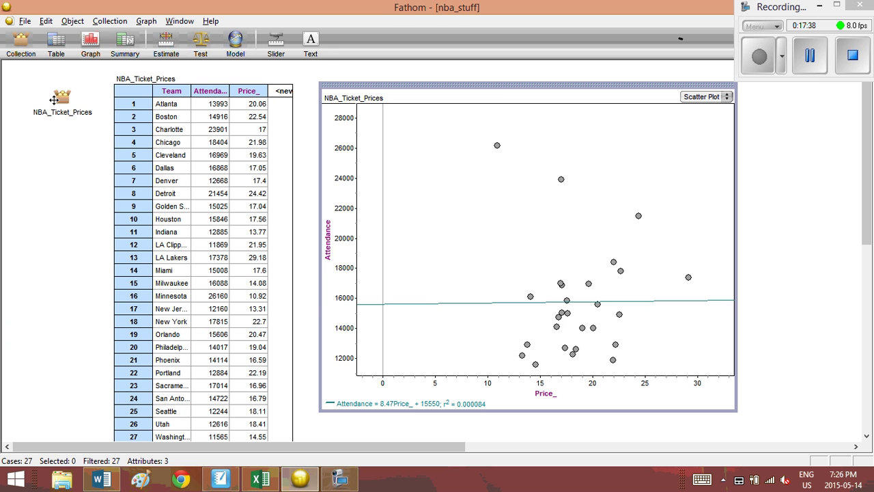
pyautogui.hotkey('alt', 'Tab')
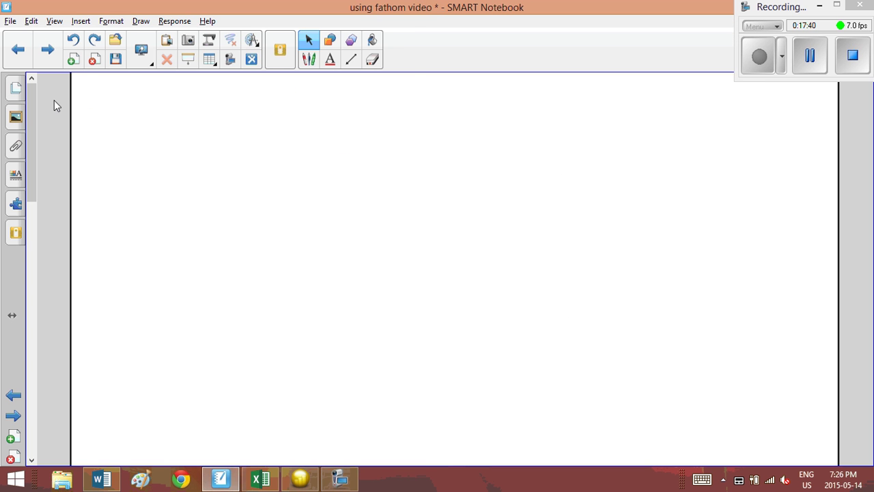
pyautogui.hotkey('ctrl', 'v')
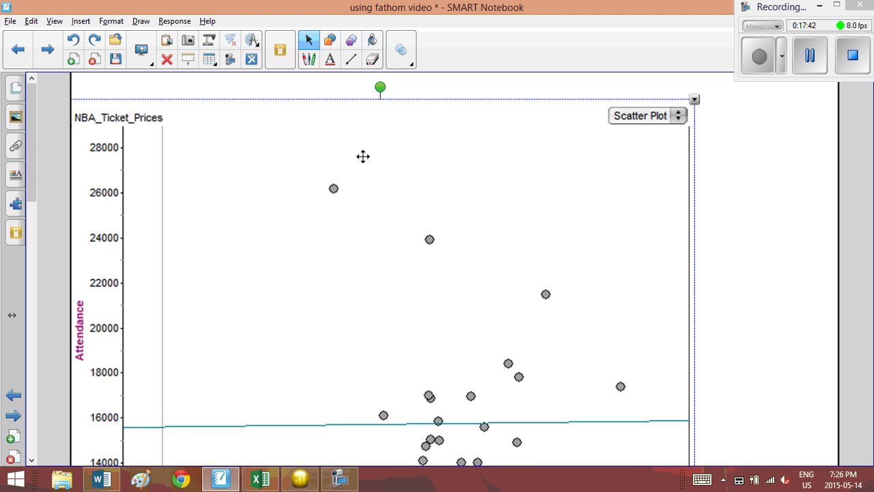
# Step: Shrink the pasted scatter plot and position it near the upper middle of the page
pyautogui.moveTo(538, 173); pyautogui.dragTo(609, 38)
pyautogui.moveTo(766, 399); pyautogui.dragTo(541, 199)
pyautogui.moveTo(496, 160); pyautogui.dragTo(561, 345)
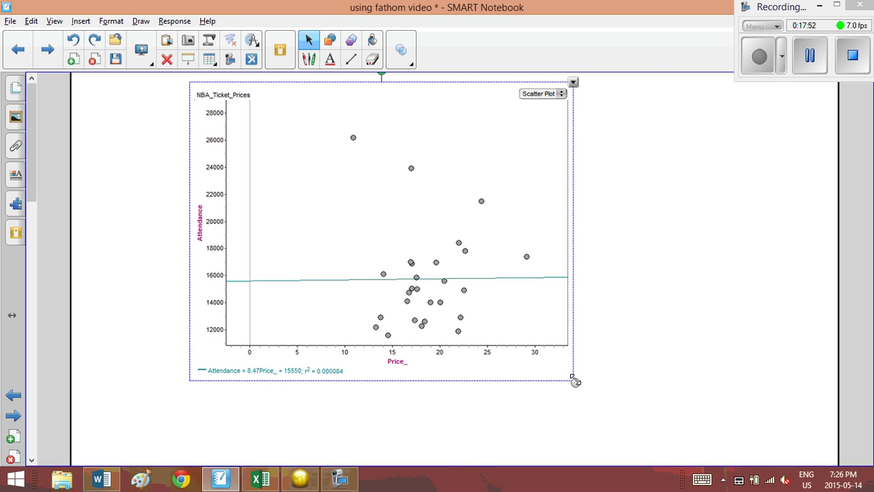
pyautogui.moveTo(574, 379); pyautogui.dragTo(650, 415)
# Step: Circle the least-squares equation beneath the pasted scatter plot with the black pen
pyautogui.scroll(-4, 577, 306)
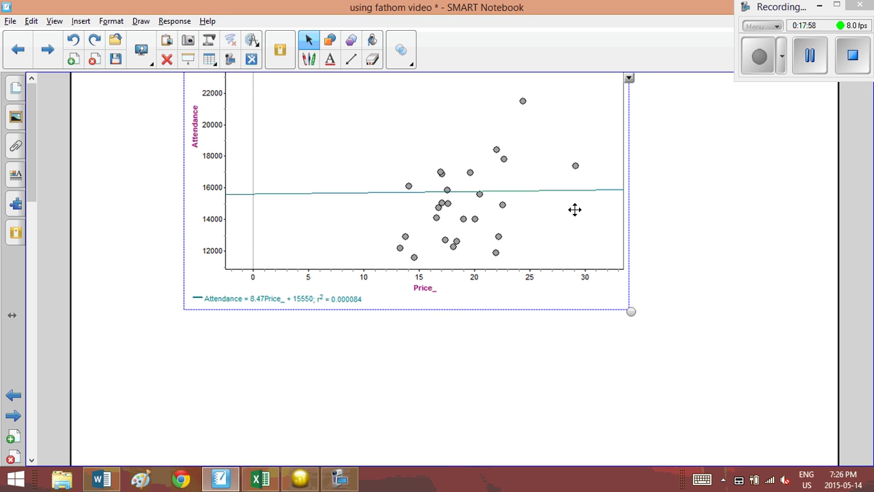
pyautogui.press('p')
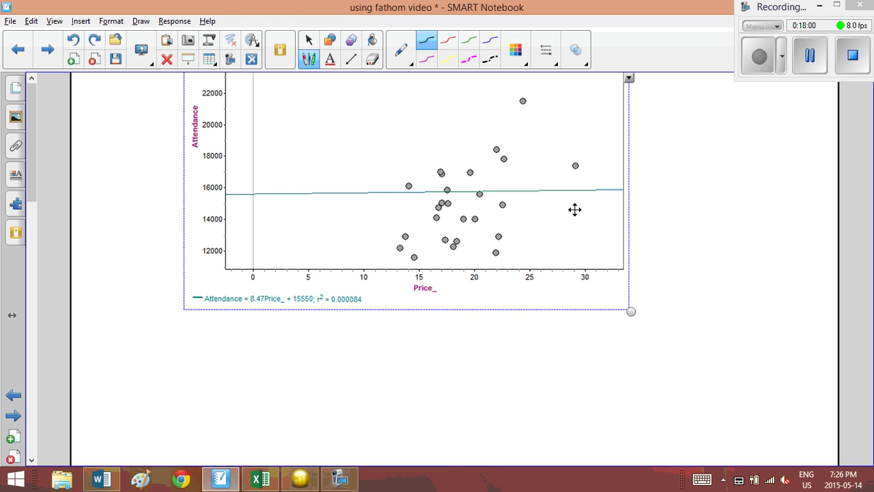
pyautogui.moveTo(219, 324)
pyautogui.mouseDown()
pyautogui.moveTo(365, 322)
pyautogui.moveTo(373, 303)
pyautogui.moveTo(360, 286)
pyautogui.moveTo(255, 282)
pyautogui.moveTo(190, 285)
pyautogui.moveTo(159, 304)
pyautogui.moveTo(237, 324)
pyautogui.mouseUp()
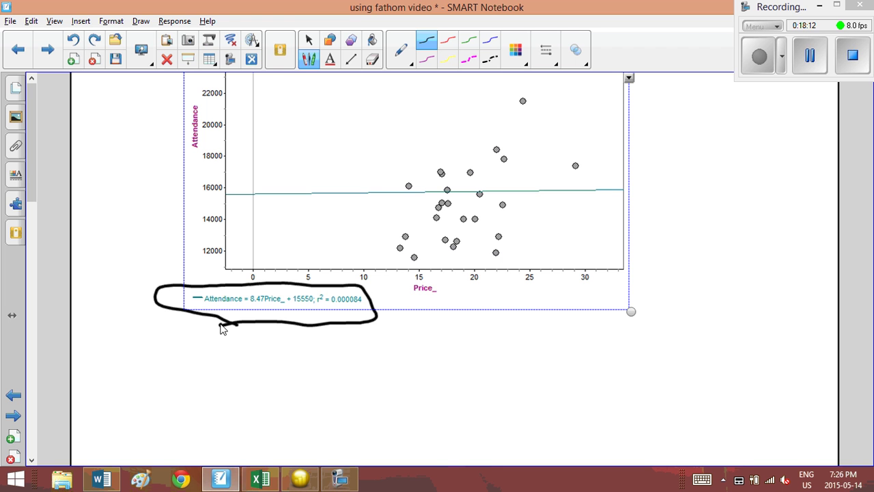
# Step: Handwrite the equation y = 8.47x + 15550 below the circled equation
pyautogui.moveTo(158, 276); pyautogui.dragTo(160, 282)
pyautogui.moveTo(172, 338)
pyautogui.mouseDown()
pyautogui.moveTo(172, 351)
pyautogui.moveTo(186, 345)
pyautogui.moveTo(171, 393)
pyautogui.mouseUp()
pyautogui.moveTo(191, 358)
pyautogui.mouseDown()
pyautogui.moveTo(231, 370)
pyautogui.moveTo(239, 352)
pyautogui.moveTo(267, 355)
pyautogui.mouseUp()
pyautogui.click(249, 360)
pyautogui.moveTo(265, 340)
pyautogui.mouseDown()
pyautogui.moveTo(265, 360)
pyautogui.moveTo(281, 364)
pyautogui.moveTo(301, 354)
pyautogui.moveTo(313, 363)
pyautogui.mouseUp()
pyautogui.moveTo(312, 348)
pyautogui.mouseDown()
pyautogui.moveTo(300, 363)
pyautogui.moveTo(334, 361)
pyautogui.mouseUp()
pyautogui.moveTo(329, 354); pyautogui.dragTo(367, 361)
pyautogui.moveTo(370, 340)
pyautogui.mouseDown()
pyautogui.moveTo(379, 339)
pyautogui.moveTo(385, 362)
pyautogui.mouseUp()
pyautogui.moveTo(411, 338)
pyautogui.mouseDown()
pyautogui.moveTo(400, 361)
pyautogui.moveTo(427, 338)
pyautogui.mouseUp()
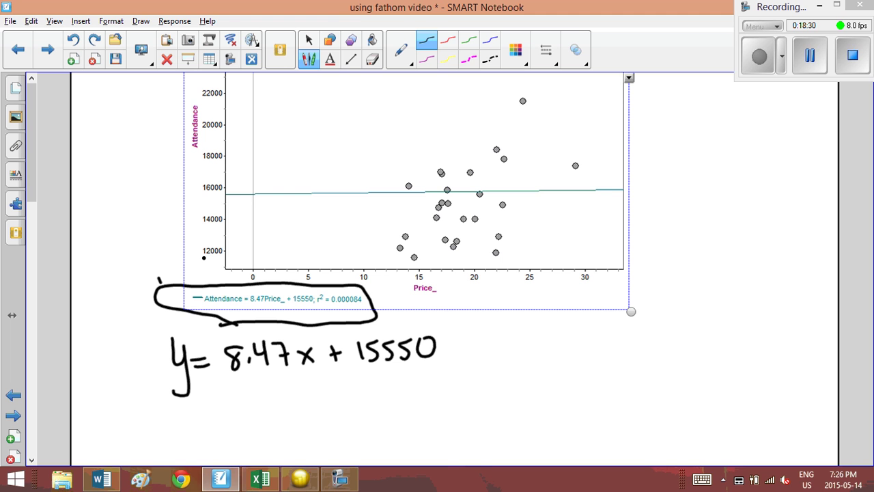
# Step: Handwrite the equation A = 8.47P + 15550 beneath the y = 8.47x + 15550 line
pyautogui.moveTo(103, 398); pyautogui.dragTo(108, 395)
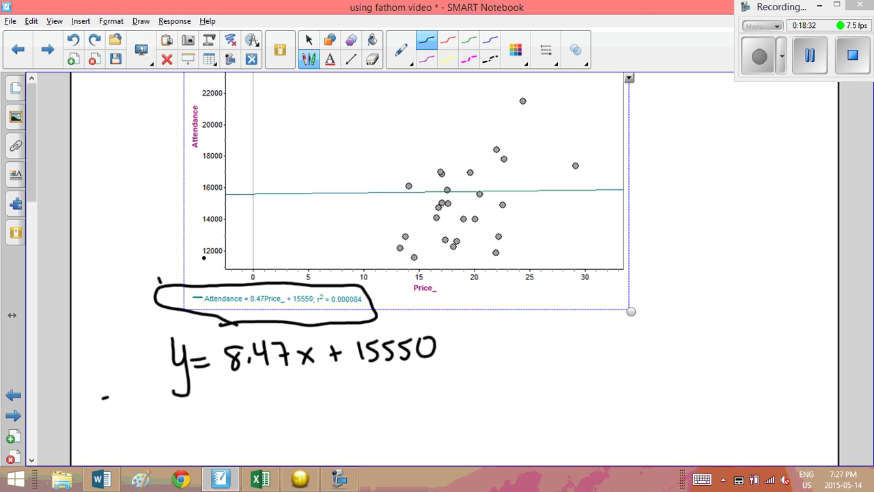
pyautogui.moveTo(149, 440)
pyautogui.mouseDown()
pyautogui.moveTo(164, 403)
pyautogui.moveTo(183, 438)
pyautogui.moveTo(176, 419)
pyautogui.mouseUp()
pyautogui.moveTo(193, 410); pyautogui.dragTo(202, 408)
pyautogui.moveTo(192, 418)
pyautogui.mouseDown()
pyautogui.moveTo(240, 403)
pyautogui.moveTo(228, 422)
pyautogui.mouseUp()
pyautogui.click(249, 410)
pyautogui.moveTo(257, 395); pyautogui.dragTo(268, 414)
pyautogui.moveTo(275, 396)
pyautogui.mouseDown()
pyautogui.moveTo(282, 413)
pyautogui.moveTo(310, 413)
pyautogui.mouseUp()
pyautogui.moveTo(306, 396)
pyautogui.mouseDown()
pyautogui.moveTo(337, 407)
pyautogui.moveTo(344, 398)
pyautogui.mouseUp()
pyautogui.moveTo(351, 388)
pyautogui.mouseDown()
pyautogui.moveTo(354, 407)
pyautogui.moveTo(361, 389)
pyautogui.mouseUp()
pyautogui.moveTo(357, 390); pyautogui.dragTo(362, 407)
pyautogui.moveTo(381, 387)
pyautogui.mouseDown()
pyautogui.moveTo(370, 391)
pyautogui.moveTo(367, 407)
pyautogui.moveTo(383, 402)
pyautogui.moveTo(391, 393)
pyautogui.moveTo(385, 388)
pyautogui.moveTo(380, 409)
pyautogui.moveTo(402, 393)
pyautogui.mouseUp()
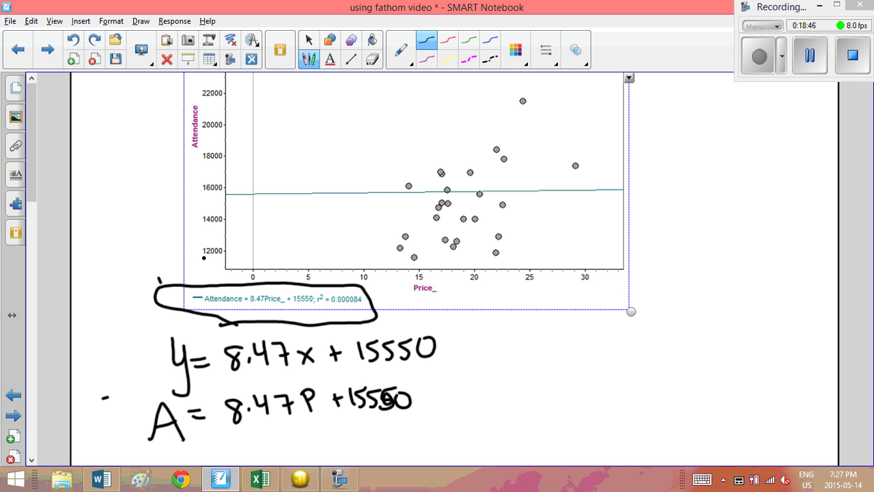
# Step: Erase the smudged last digits of the A = 8.47P equation and rewrite them so the constant reads 15550
pyautogui.click(372, 60)
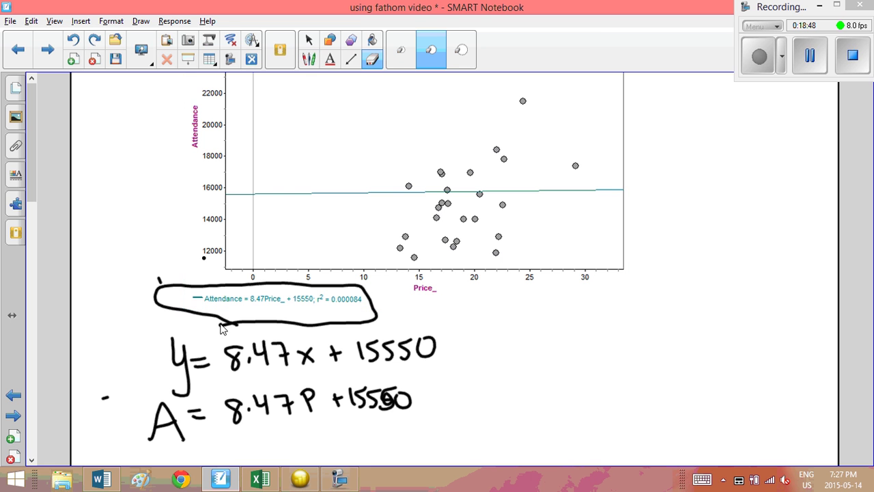
pyautogui.moveTo(450, 411)
pyautogui.mouseDown()
pyautogui.moveTo(412, 409)
pyautogui.moveTo(400, 400)
pyautogui.mouseUp()
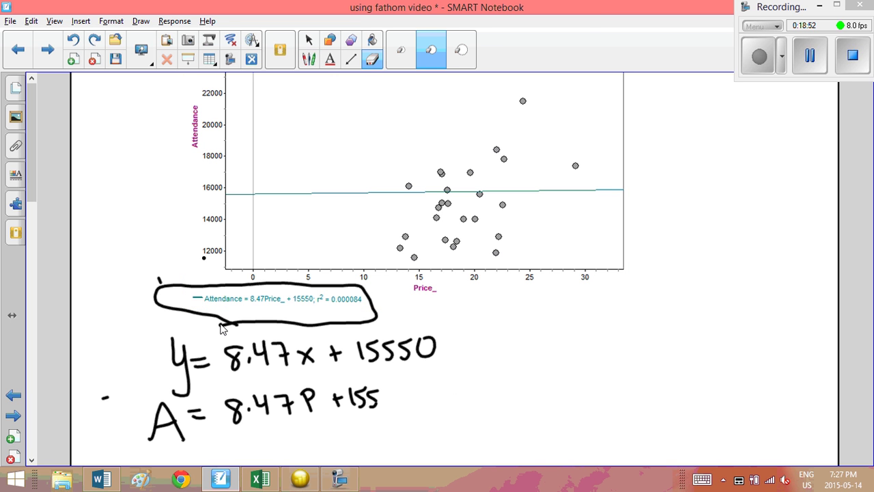
pyautogui.click(308, 60)
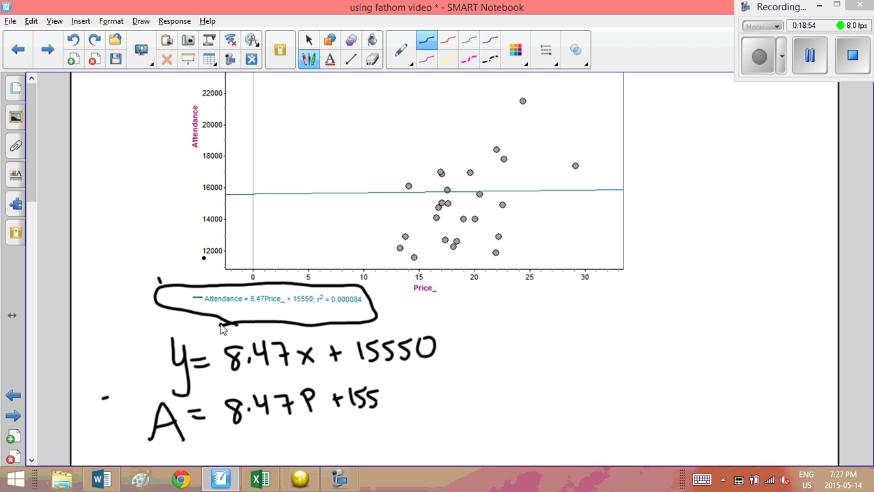
pyautogui.click(267, 385)
pyautogui.moveTo(319, 368); pyautogui.dragTo(325, 369)
pyautogui.moveTo(399, 386); pyautogui.dragTo(383, 387)
pyautogui.moveTo(379, 386)
pyautogui.mouseDown()
pyautogui.moveTo(380, 404)
pyautogui.moveTo(406, 390)
pyautogui.mouseUp()
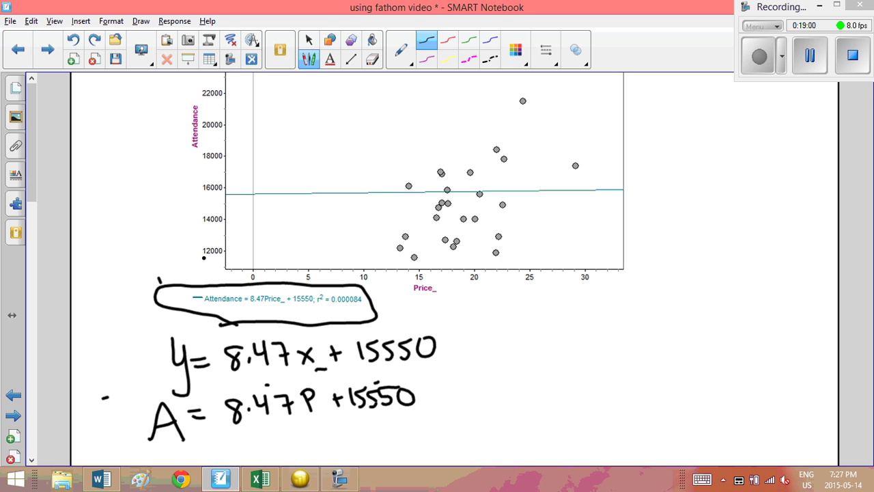
# Step: Draw a box around the A = 8.47P + 15550 equation and write a circled r² beside the graph
pyautogui.moveTo(424, 361)
pyautogui.mouseDown()
pyautogui.moveTo(139, 399)
pyautogui.moveTo(126, 447)
pyautogui.moveTo(435, 416)
pyautogui.moveTo(426, 358)
pyautogui.mouseUp()
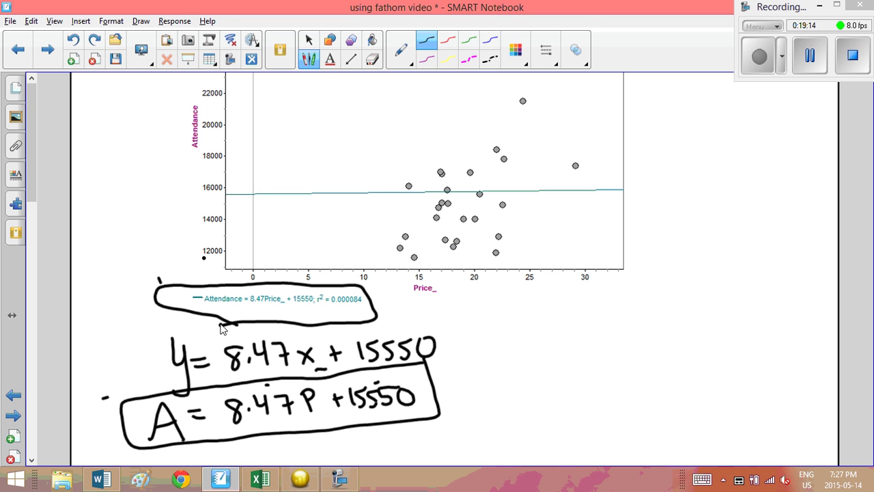
pyautogui.moveTo(465, 311); pyautogui.dragTo(516, 311)
pyautogui.moveTo(491, 280); pyautogui.dragTo(519, 283)
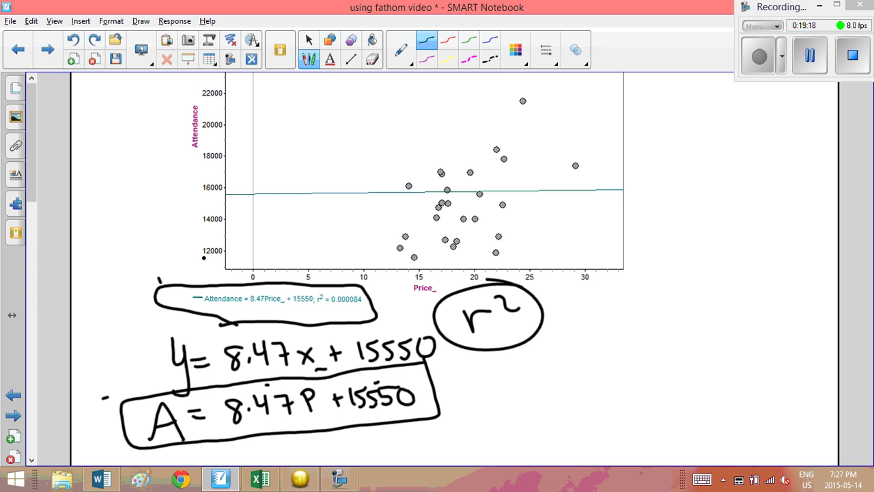
# Step: Switch to Fathom, replace the scatter plot with an empty summary table, and enlarge and move it beside the data table
pyautogui.hotkey('alt', 'Tab')
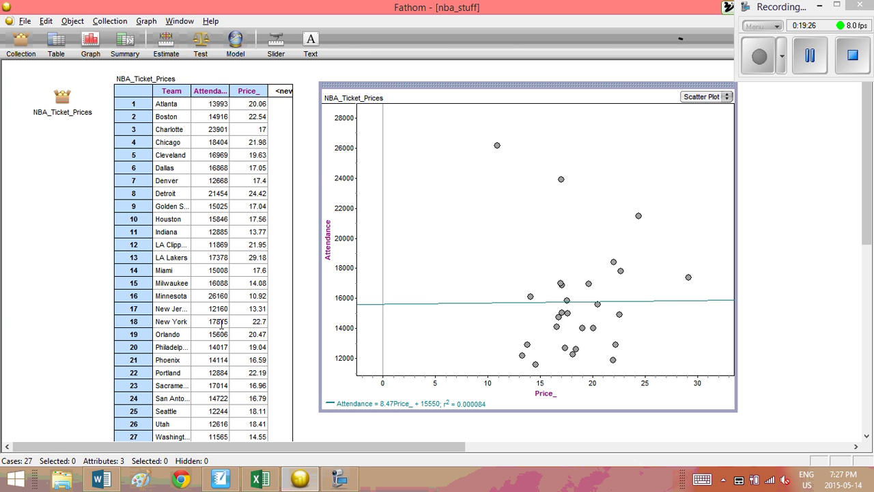
pyautogui.press('Delete')
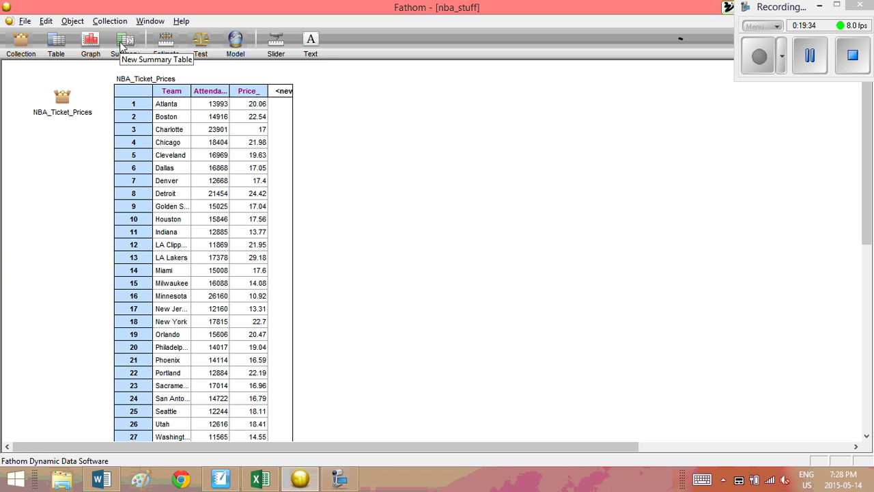
pyautogui.moveTo(120, 42); pyautogui.dragTo(417, 126)
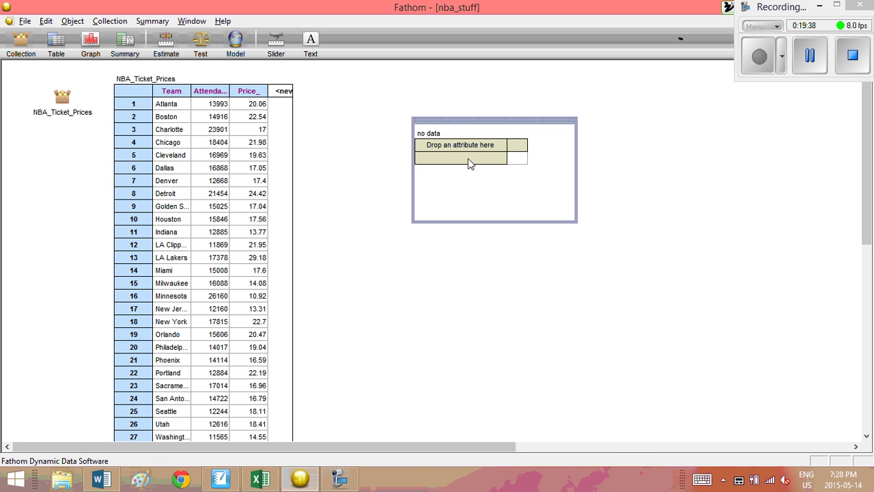
pyautogui.moveTo(575, 221); pyautogui.dragTo(712, 415)
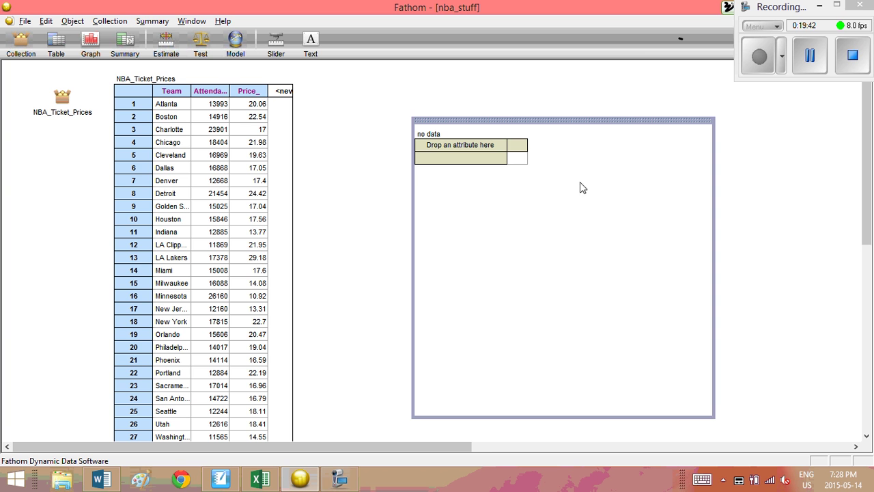
pyautogui.moveTo(566, 118); pyautogui.dragTo(490, 83)
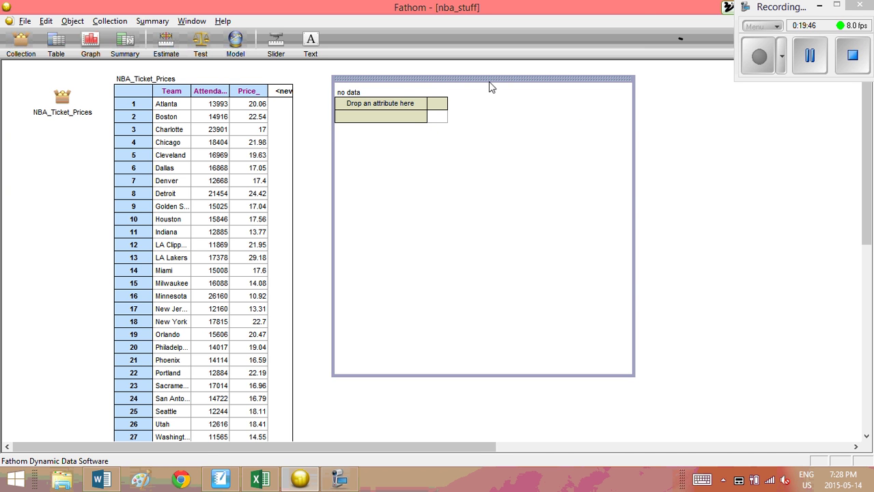
# Step: Add the Attendance attribute to the summary table as its row attribute
pyautogui.click(212, 90)
pyautogui.click(212, 91)
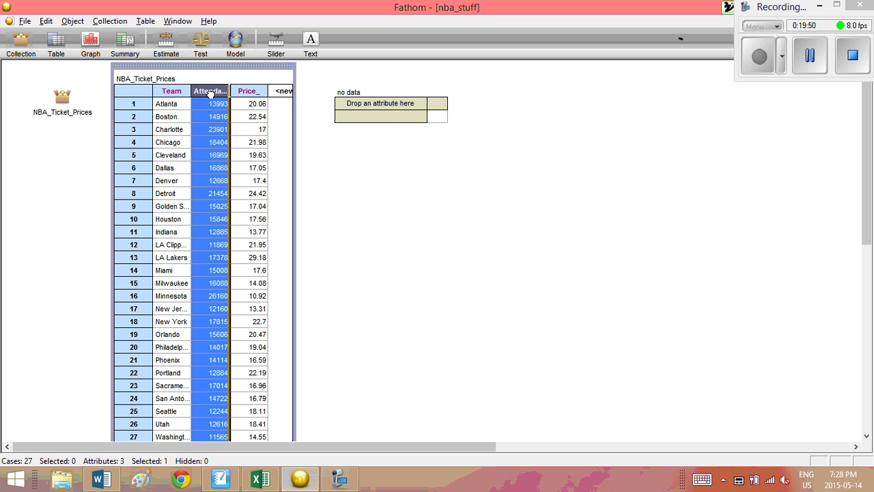
pyautogui.moveTo(211, 90); pyautogui.dragTo(341, 105)
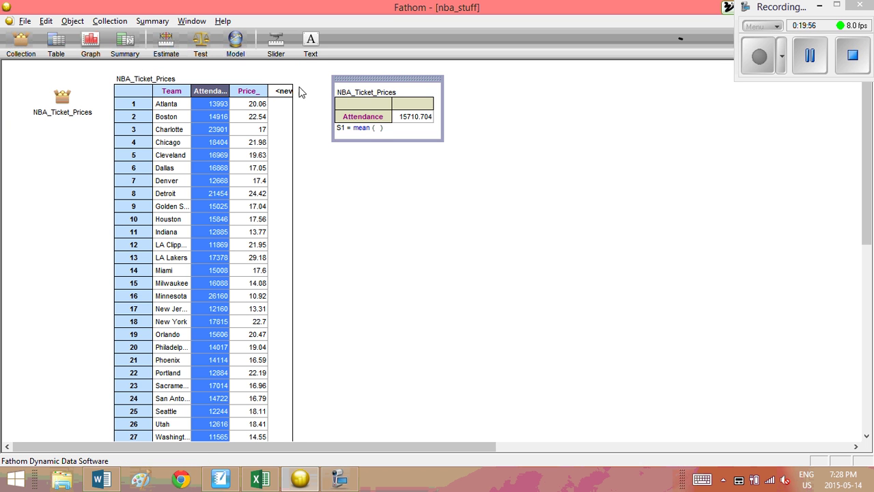
# Step: Add two more summary tables below the first, one with Attendance across the column heading and one with it as the row
pyautogui.moveTo(127, 44); pyautogui.dragTo(334, 167)
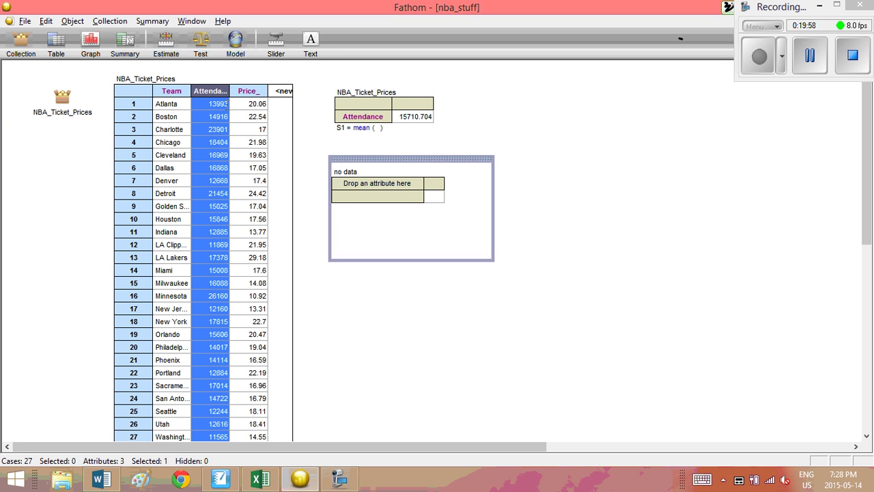
pyautogui.moveTo(205, 92); pyautogui.dragTo(421, 183)
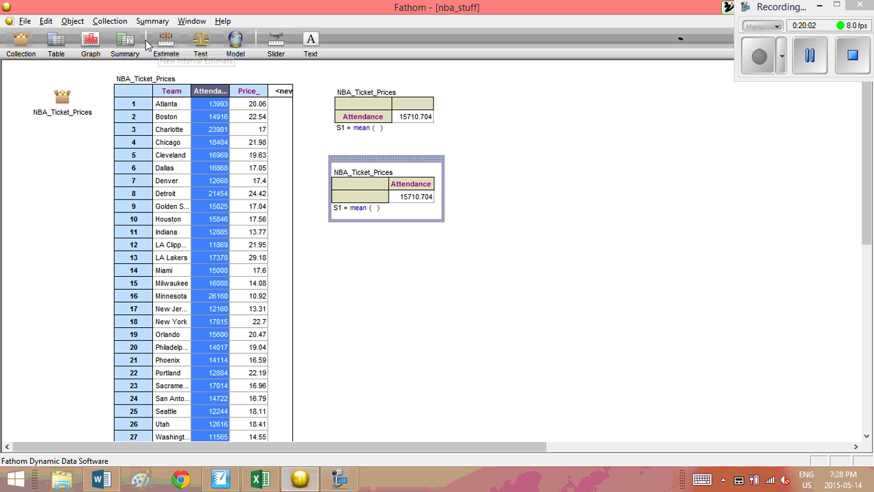
pyautogui.click(327, 240)
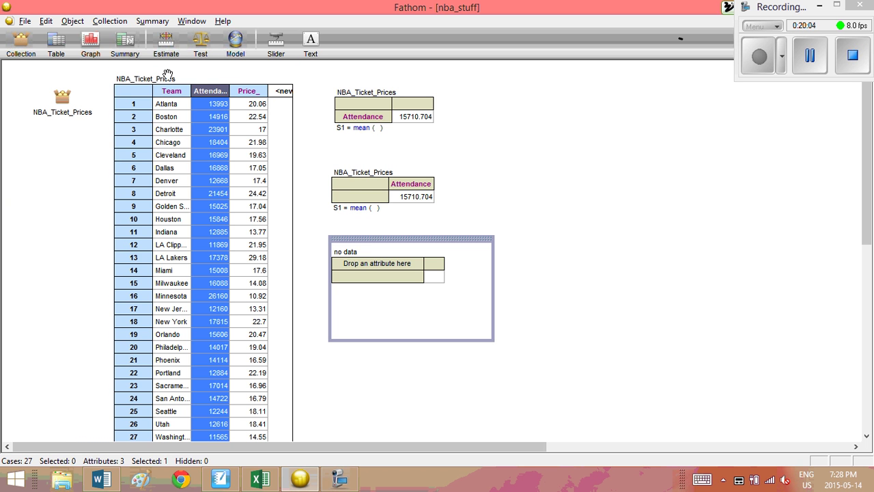
pyautogui.moveTo(194, 91); pyautogui.dragTo(408, 279)
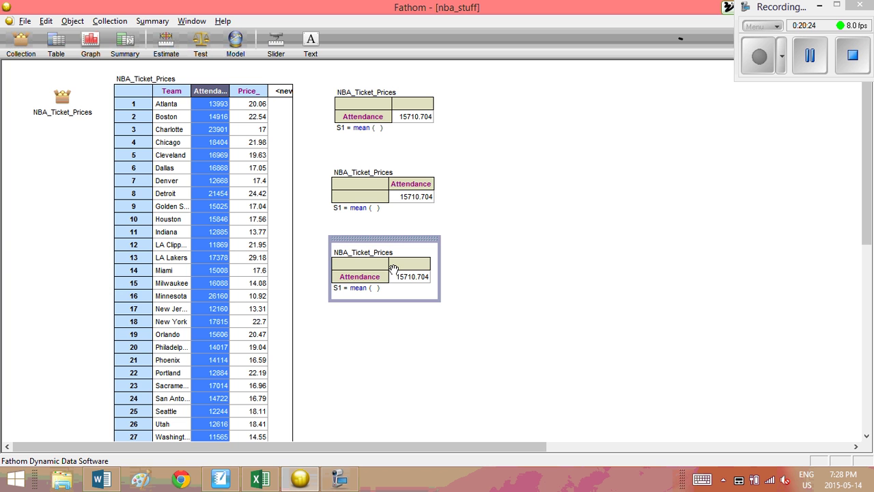
# Step: Delete the two lower Attendance summary tables
pyautogui.click(411, 194)
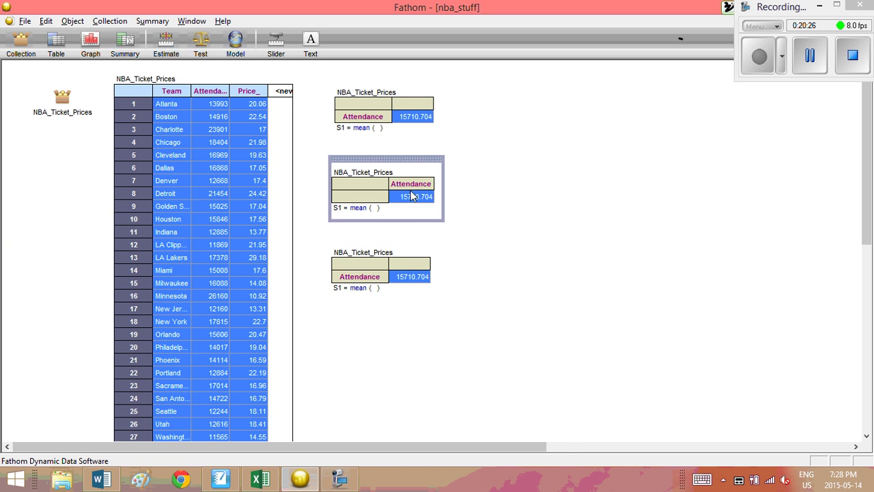
pyautogui.press('Delete')
pyautogui.click(402, 276)
pyautogui.press('Delete')
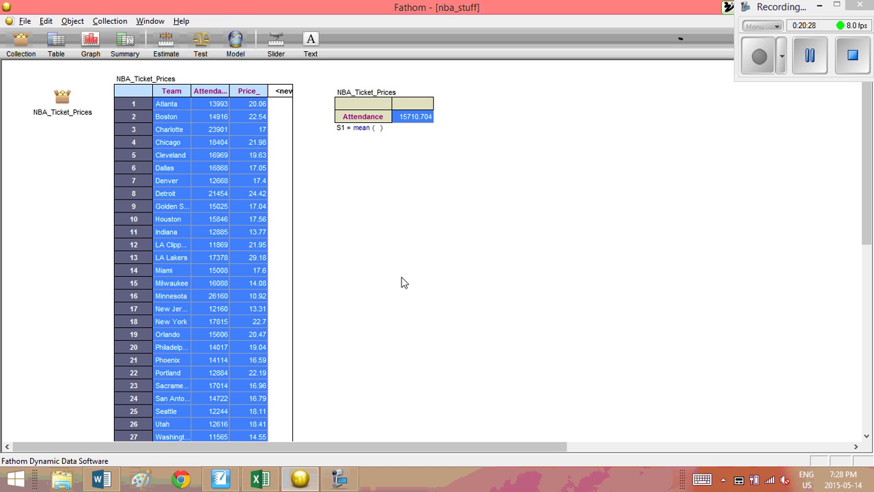
# Step: Clear the case selection and enlarge the frame of the remaining Attendance summary table
pyautogui.click(410, 113)
pyautogui.click(457, 171)
pyautogui.click(441, 139)
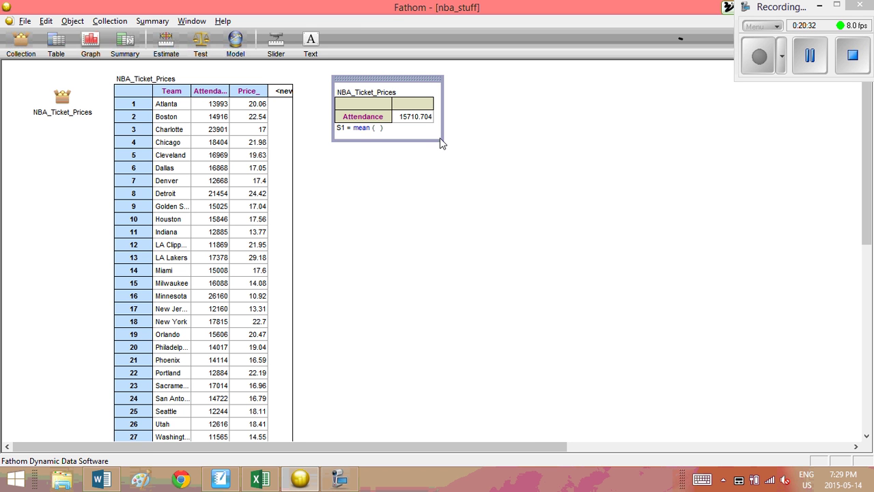
pyautogui.moveTo(440, 142); pyautogui.dragTo(569, 299)
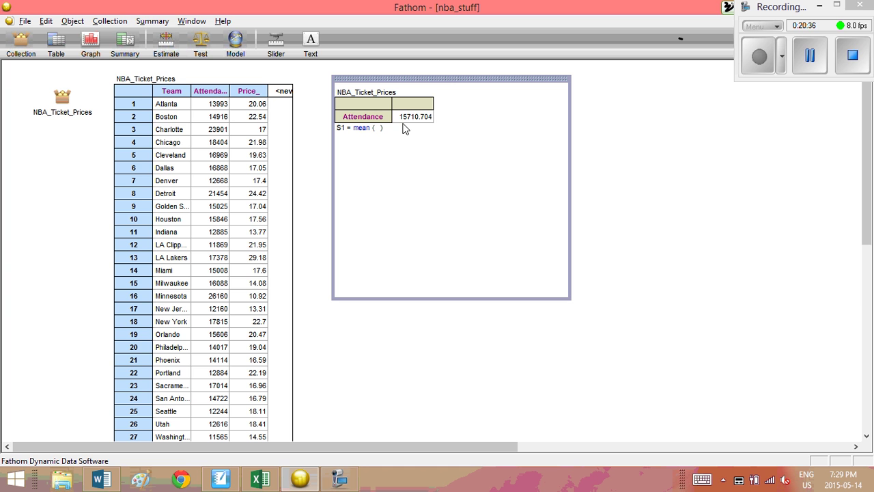
pyautogui.click(365, 130)
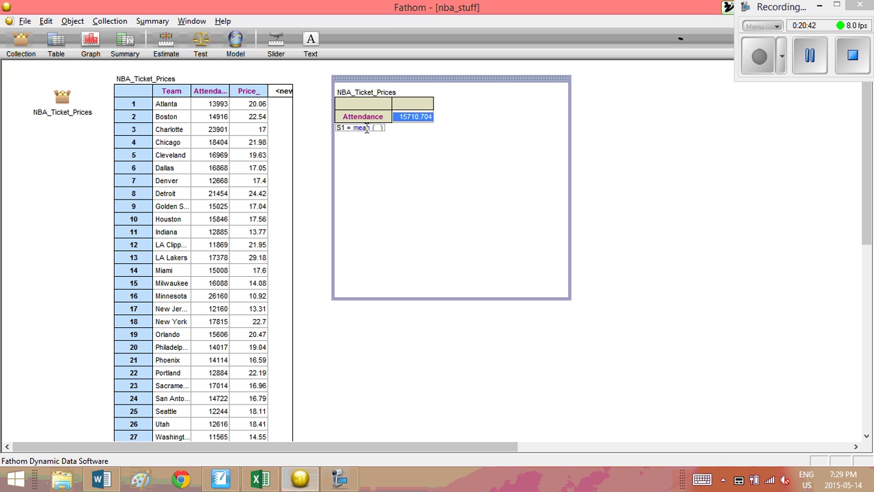
pyautogui.doubleClick(367, 128)
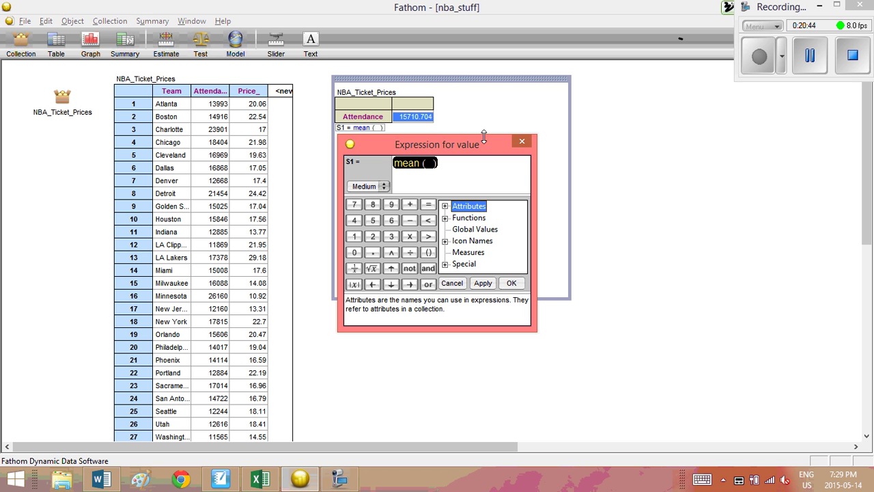
pyautogui.click(521, 142)
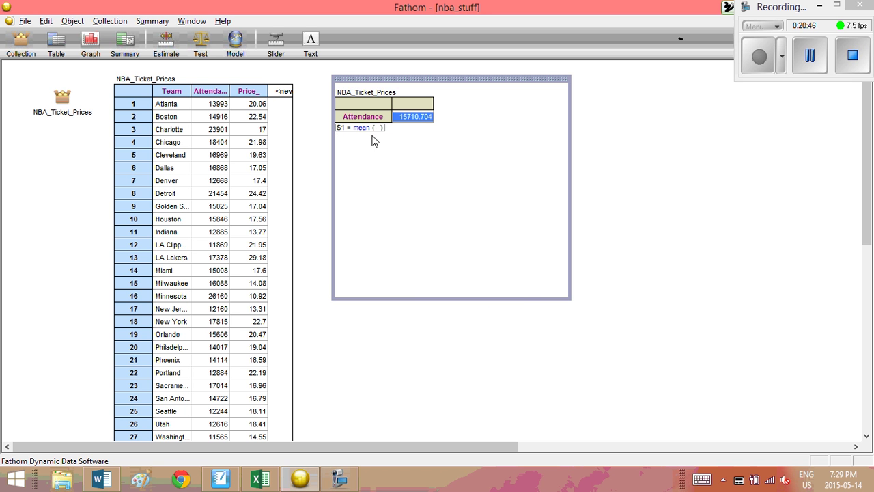
# Step: Add the basic statistics to the Attendance summary table
pyautogui.click(416, 153)
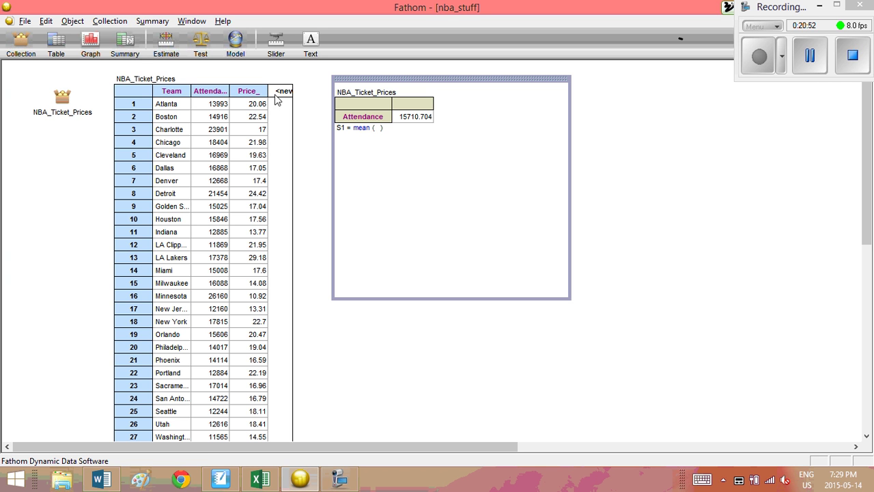
pyautogui.click(309, 125)
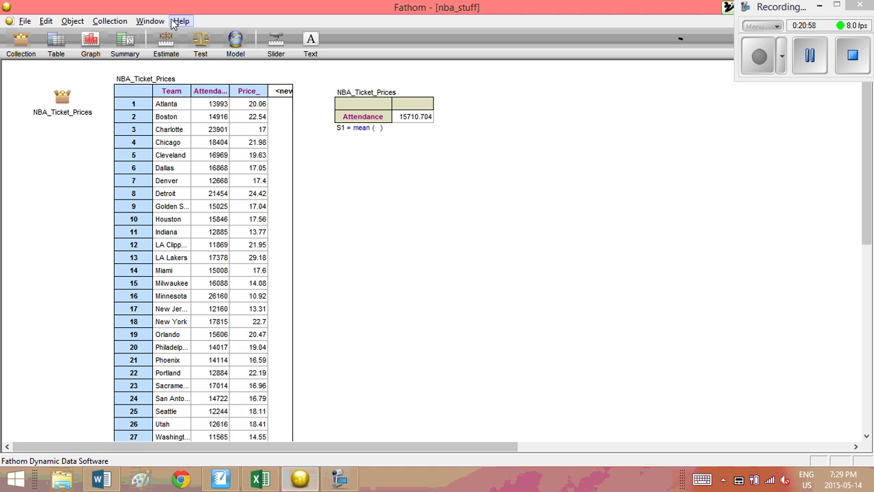
pyautogui.click(372, 105)
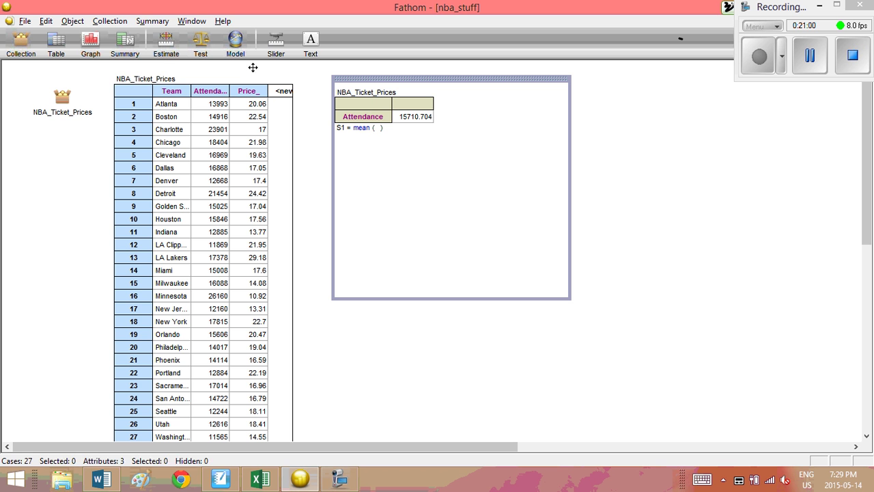
pyautogui.click(150, 23)
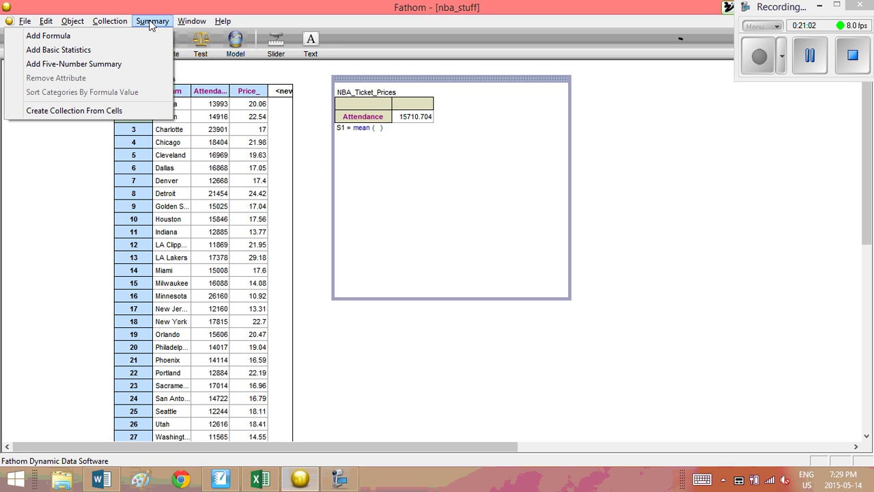
pyautogui.click(124, 52)
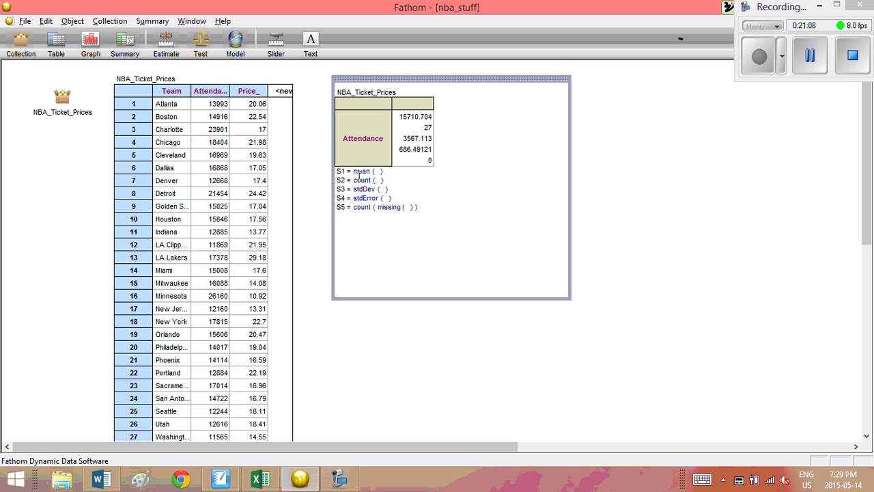
# Step: Examine which Attendance value belongs to each formula: mean, count, stdDev, stdError and count of missing
pyautogui.click(358, 172)
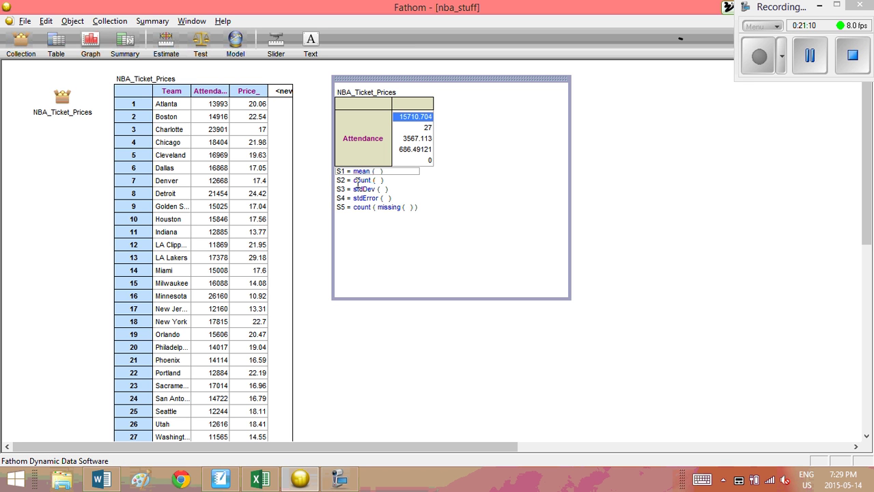
pyautogui.click(357, 181)
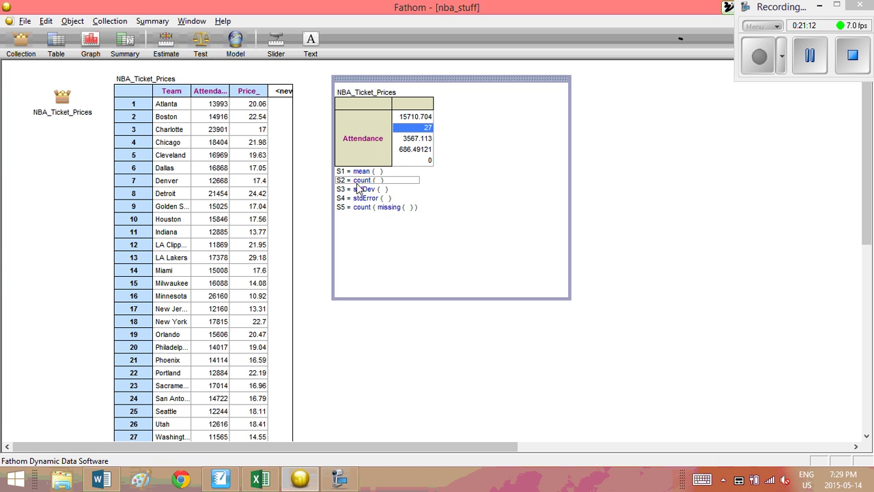
pyautogui.click(358, 190)
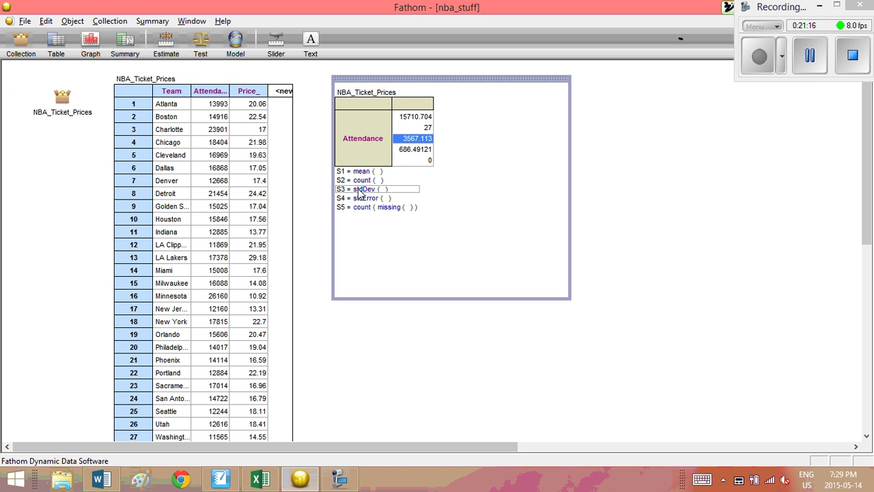
pyautogui.click(360, 199)
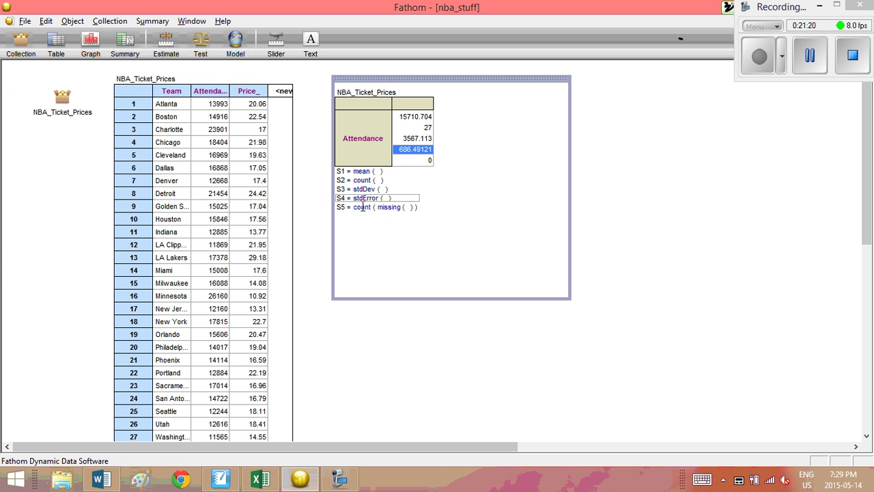
pyautogui.click(363, 208)
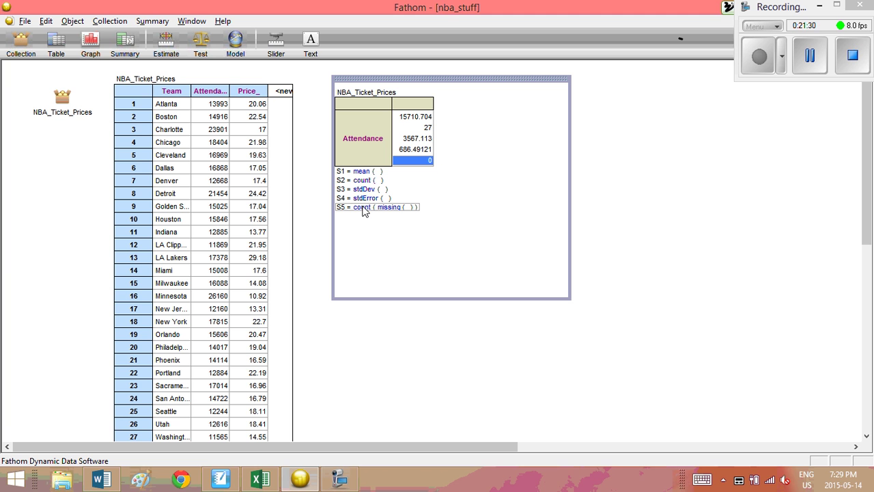
pyautogui.click(489, 236)
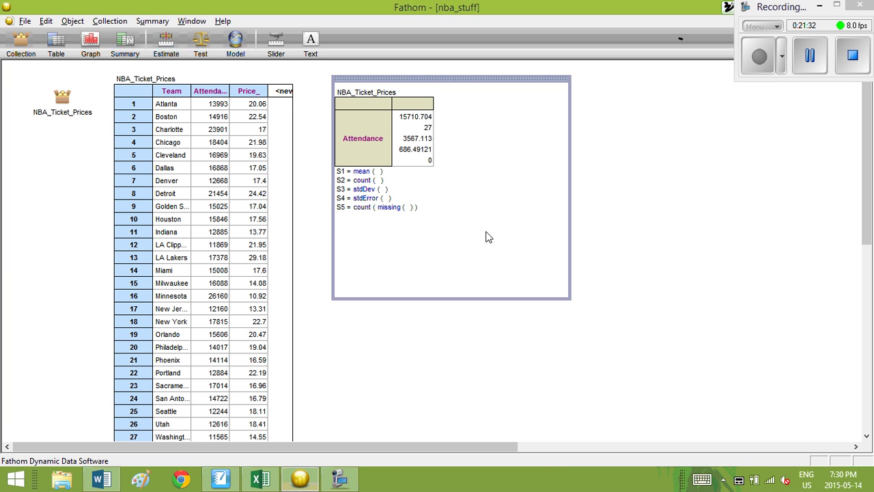
pyautogui.click(362, 173)
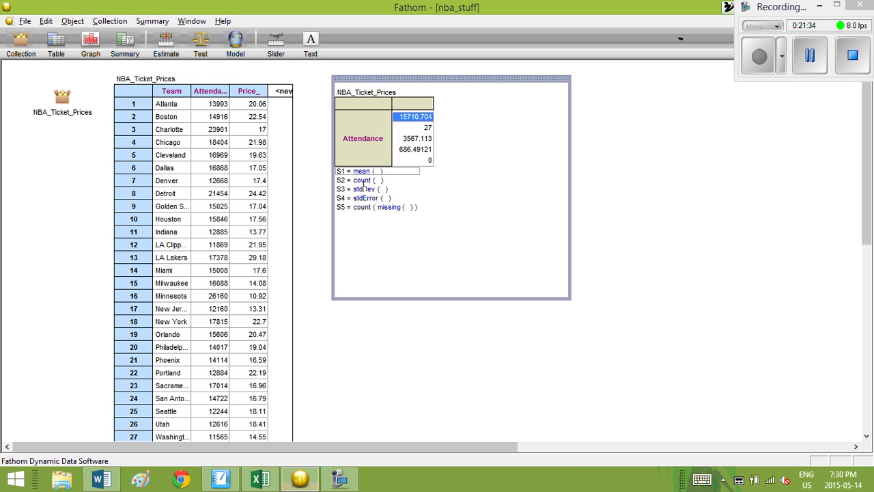
pyautogui.click(364, 189)
pyautogui.click(466, 230)
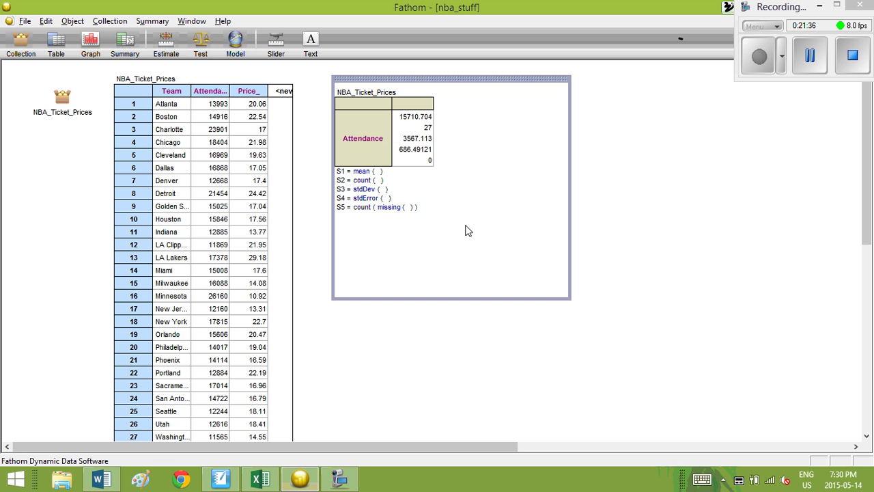
# Step: Add the five-number summary to the Attendance summary table, enlarge its frame to fit, and match the min-to-max formulas with their values
pyautogui.click(152, 21)
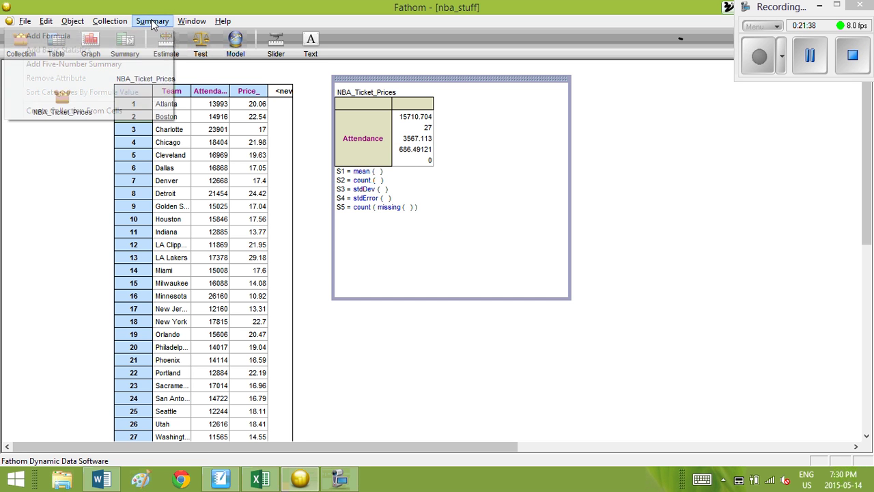
pyautogui.click(136, 65)
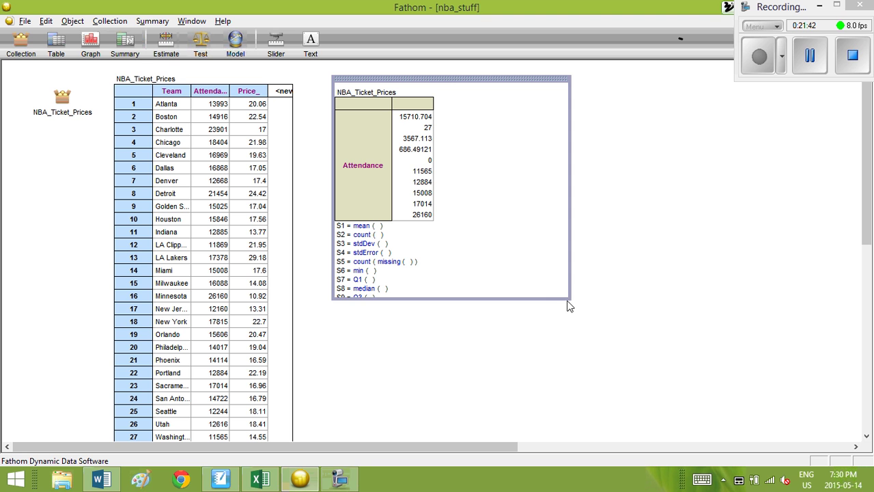
pyautogui.moveTo(569, 301); pyautogui.dragTo(602, 387)
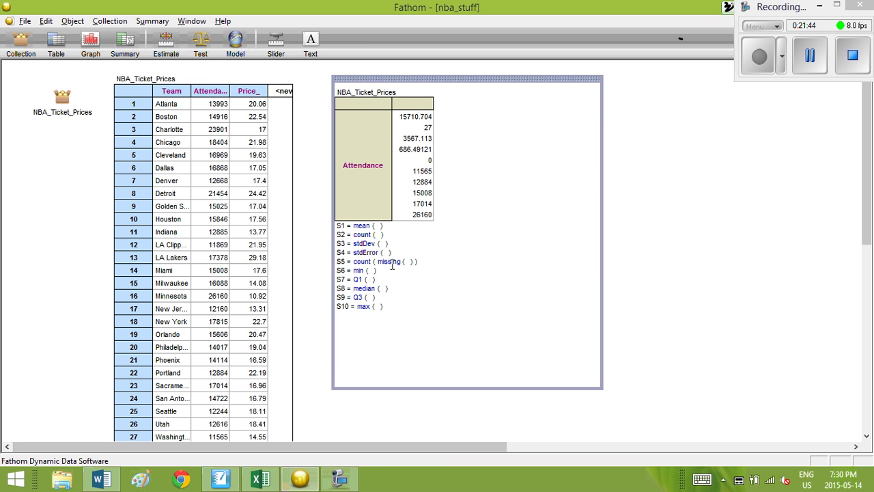
pyautogui.click(360, 273)
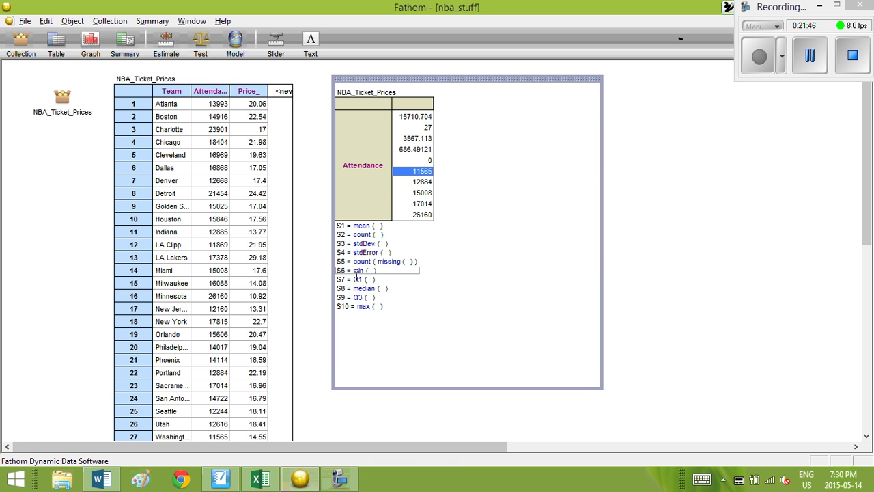
pyautogui.click(357, 280)
pyautogui.click(362, 289)
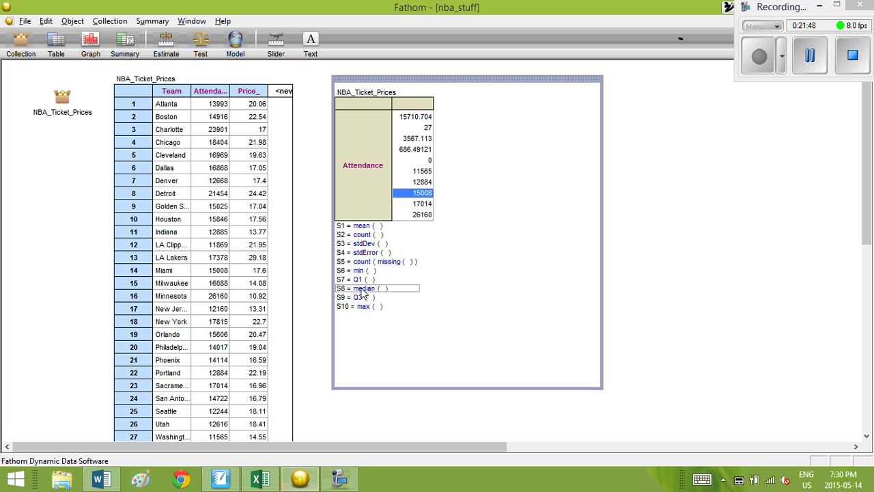
pyautogui.click(357, 297)
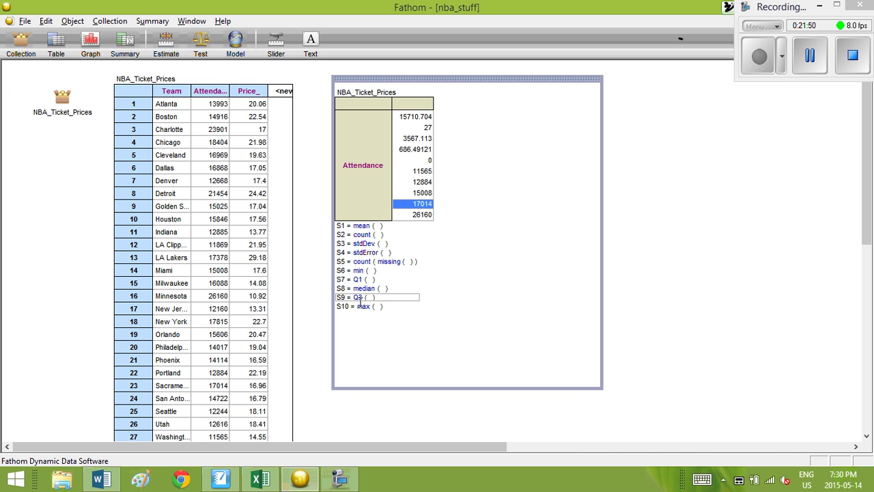
pyautogui.click(365, 308)
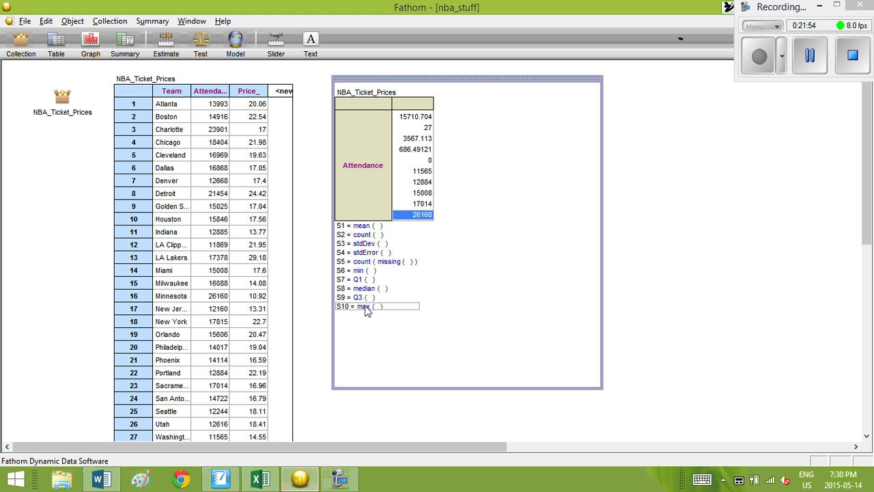
# Step: Add a summary formula to the Attendance table using the one-attribute statistical function iqr
pyautogui.click(150, 21)
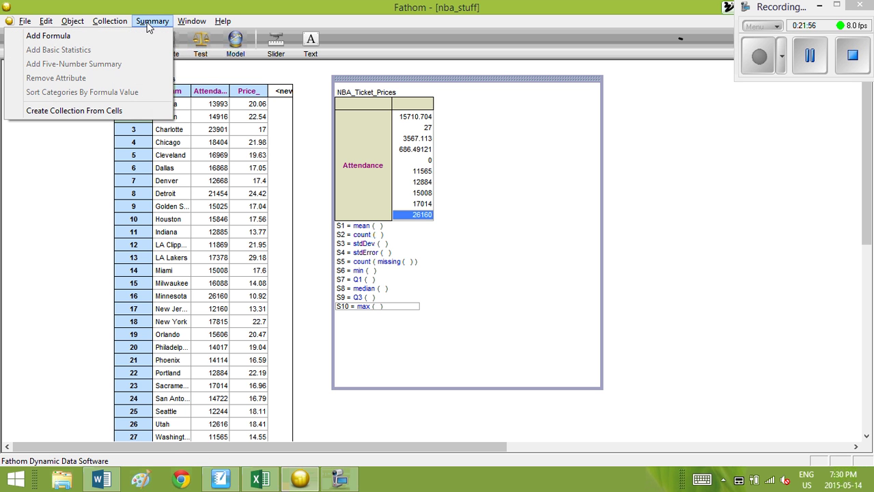
pyautogui.click(131, 36)
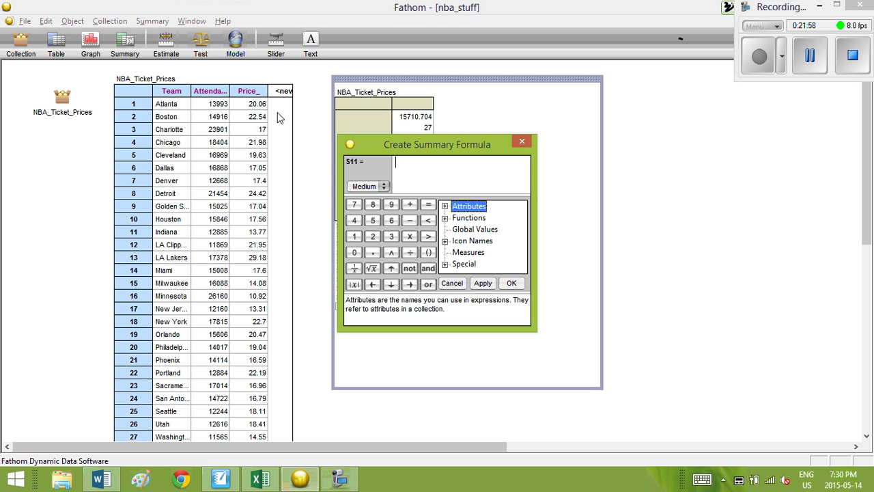
pyautogui.click(444, 219)
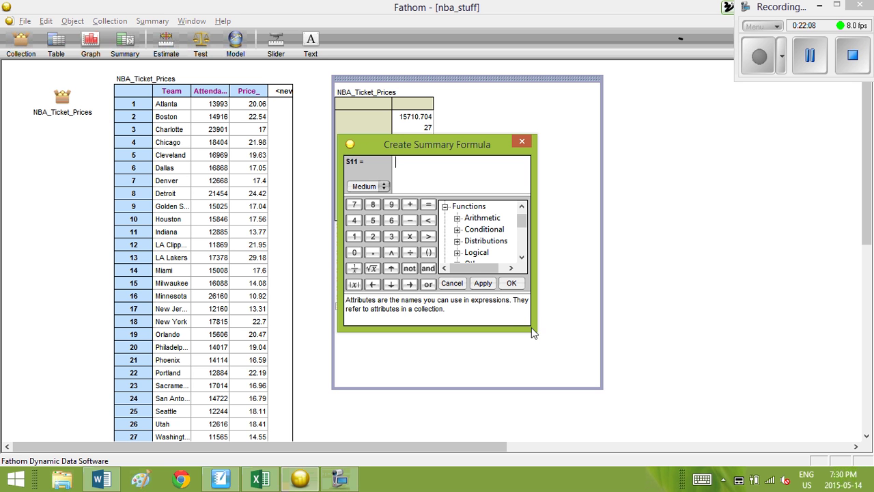
pyautogui.moveTo(531, 327); pyautogui.dragTo(691, 444)
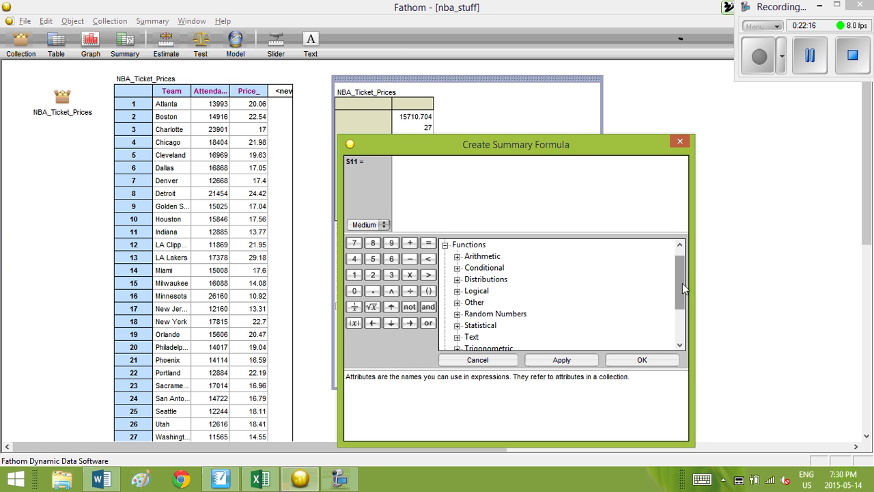
pyautogui.moveTo(682, 283); pyautogui.dragTo(683, 292)
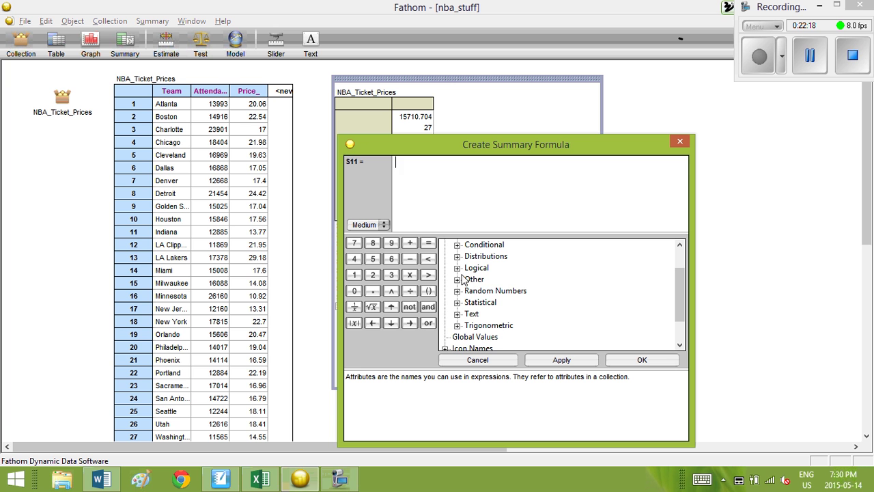
pyautogui.click(457, 303)
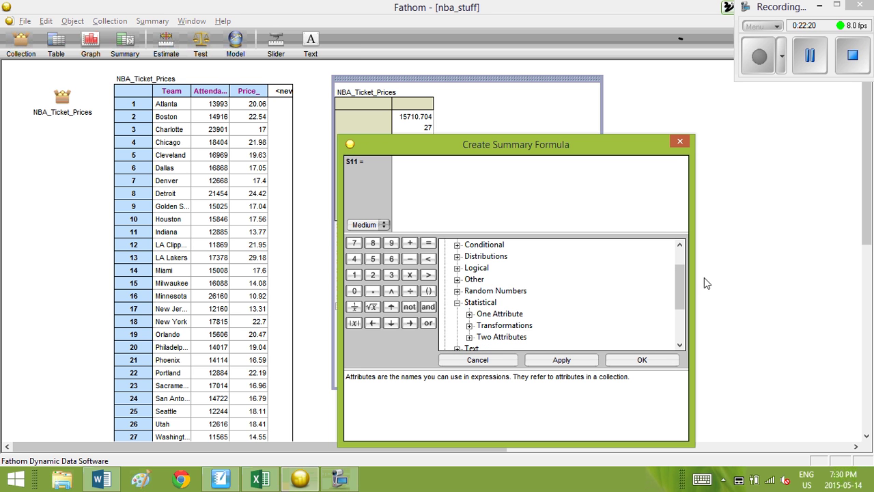
pyautogui.moveTo(680, 281); pyautogui.dragTo(683, 290)
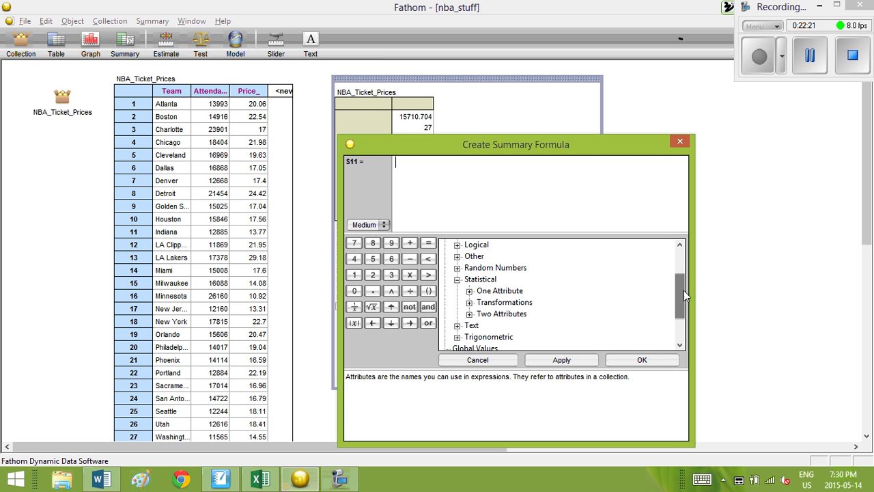
pyautogui.click(469, 292)
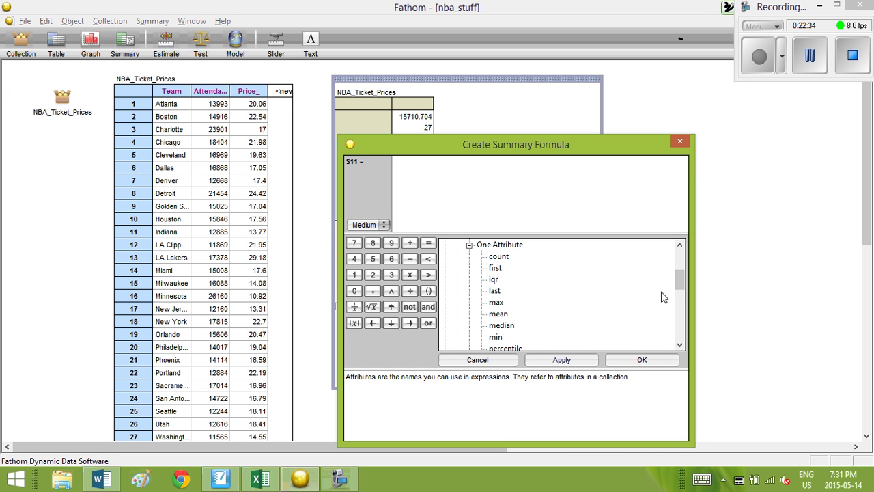
pyautogui.moveTo(679, 281); pyautogui.dragTo(684, 313)
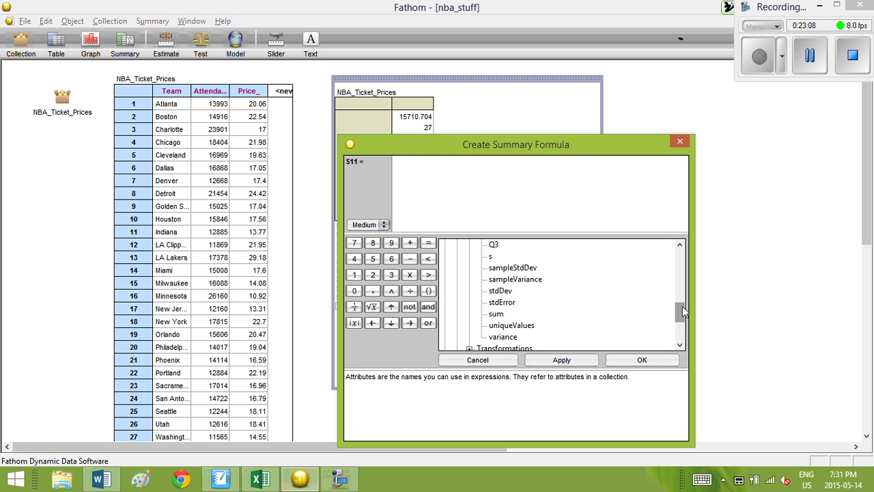
pyautogui.moveTo(682, 306); pyautogui.dragTo(680, 275)
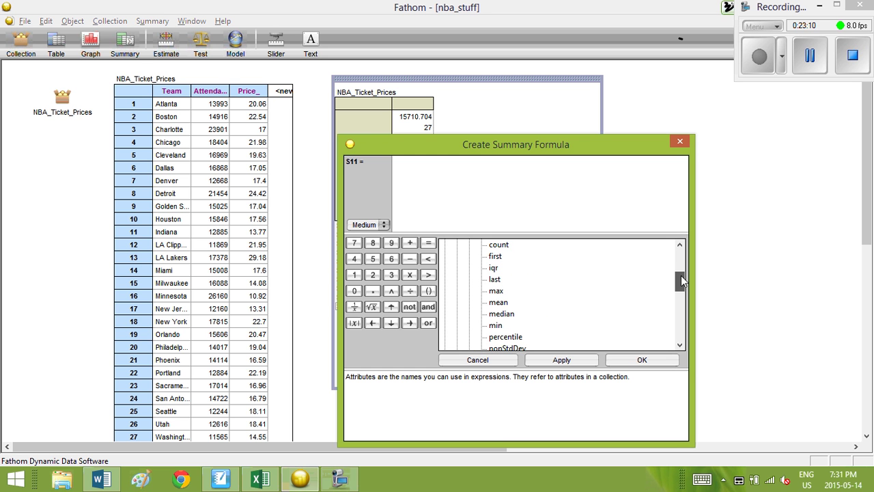
pyautogui.doubleClick(493, 268)
pyautogui.click(642, 362)
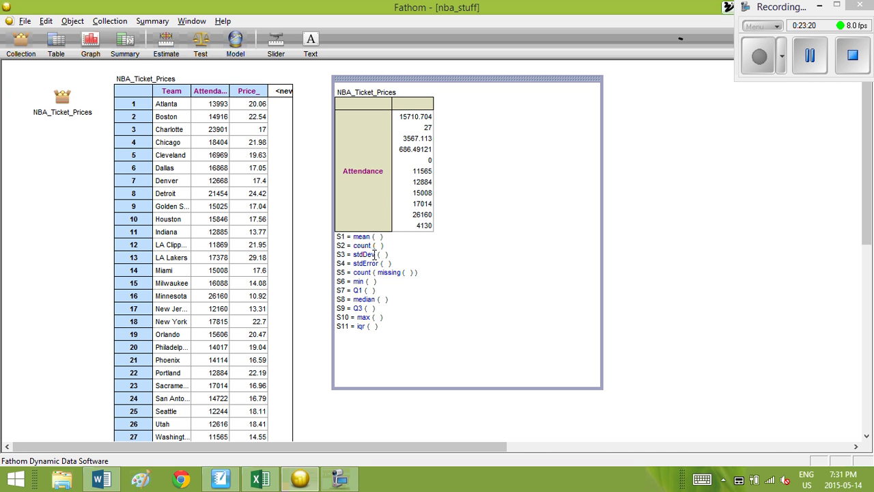
# Step: Match several formulas from mean through median with their Attendance values, and shrink the summary table's frame to fit its contents
pyautogui.click(360, 237)
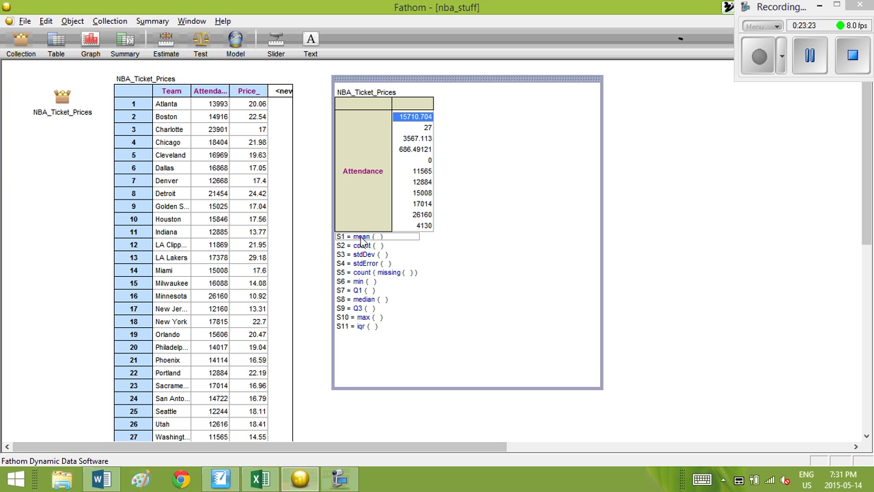
pyautogui.click(364, 264)
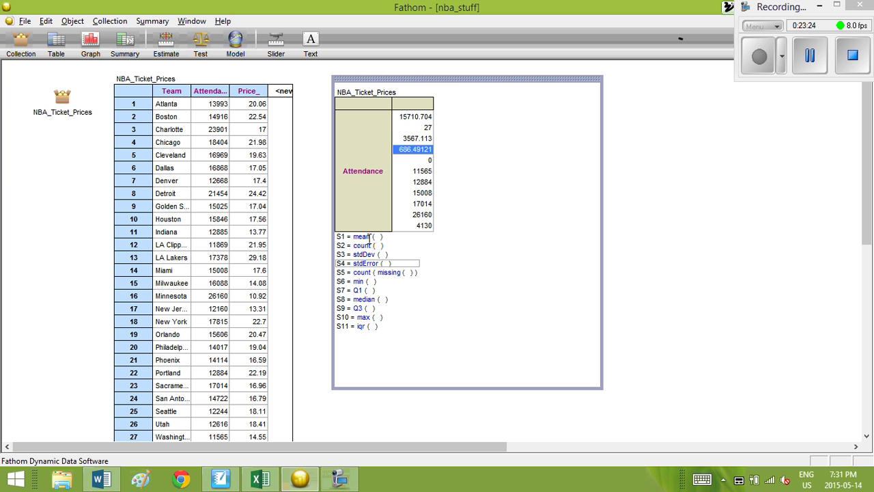
pyautogui.click(364, 272)
pyautogui.click(361, 282)
pyautogui.click(359, 290)
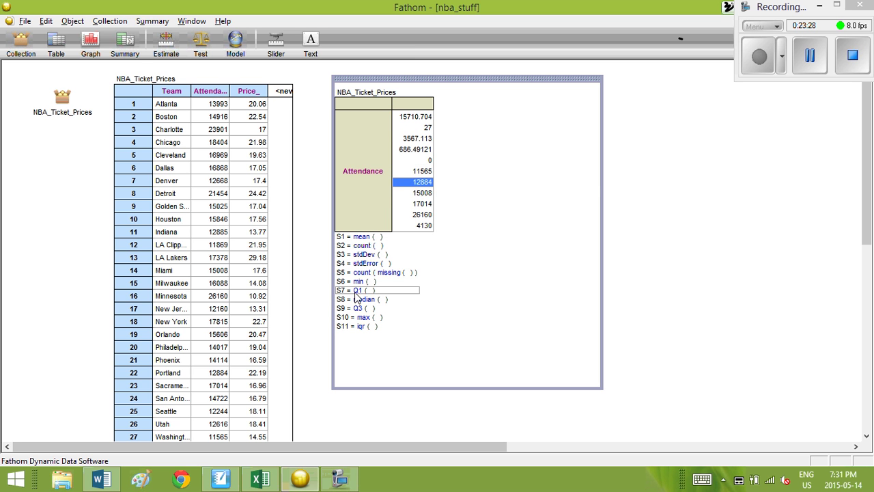
pyautogui.click(359, 299)
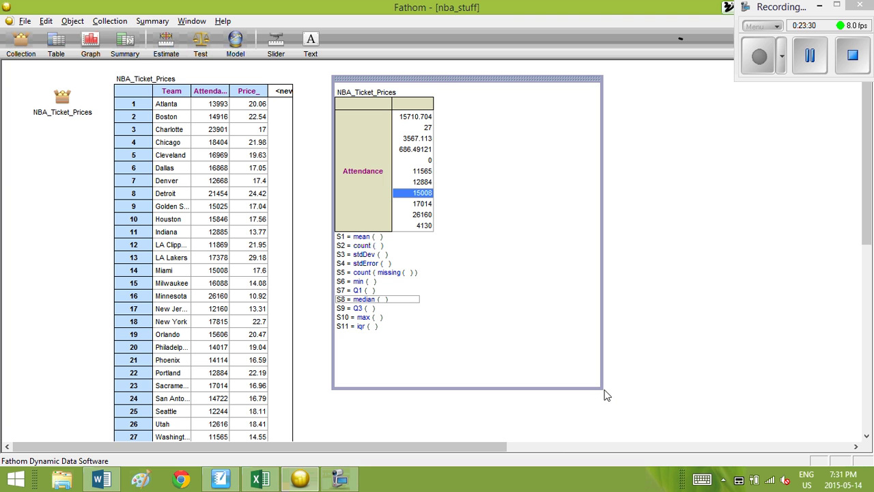
pyautogui.moveTo(603, 387); pyautogui.dragTo(453, 339)
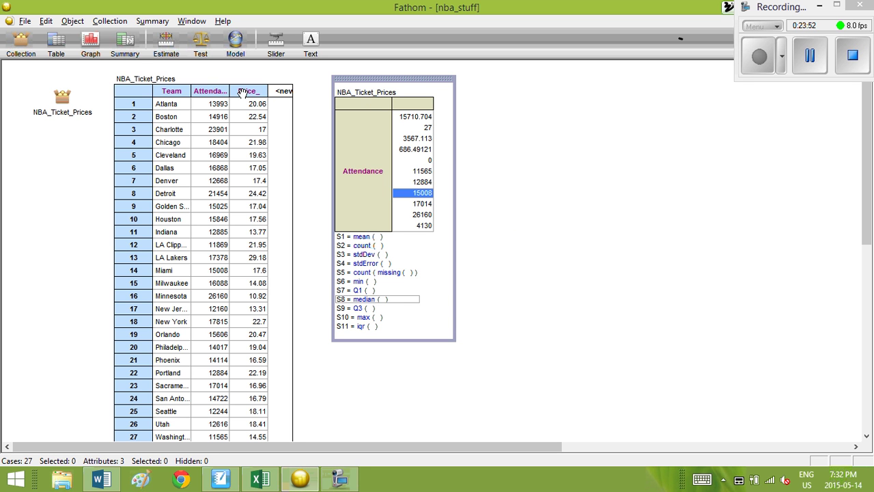
# Step: Add the Price_ attribute to the summary table as its column attribute, and deselect the table
pyautogui.moveTo(248, 91); pyautogui.dragTo(391, 112)
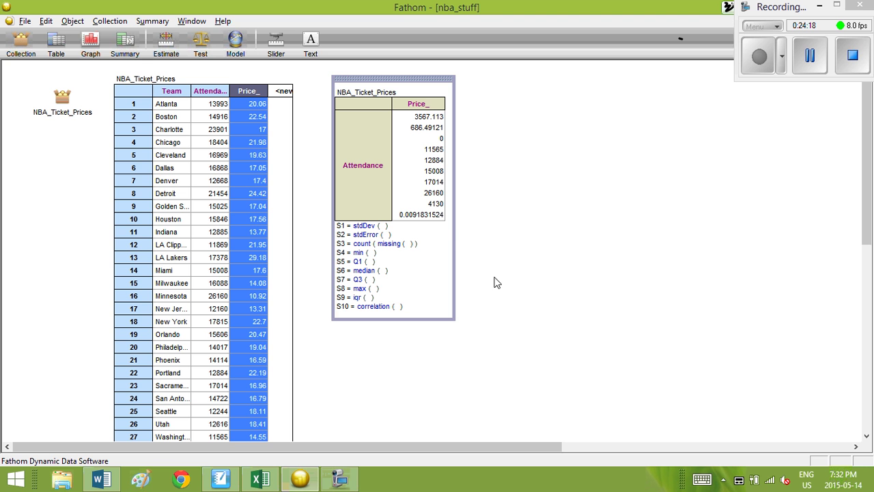
pyautogui.click(700, 213)
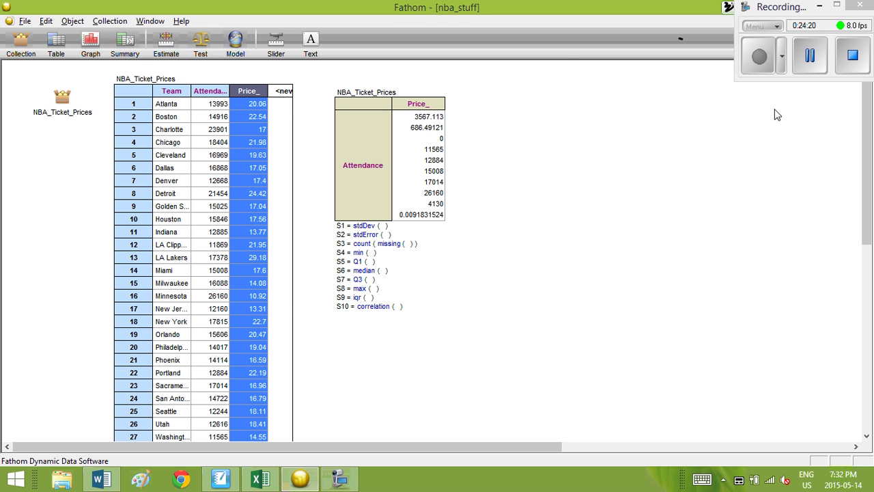
# Step: Switch to SMART Notebook and advance past the scatter plot notes to the page with the statistics comic strip
pyautogui.hotkey('alt', 'Tab')
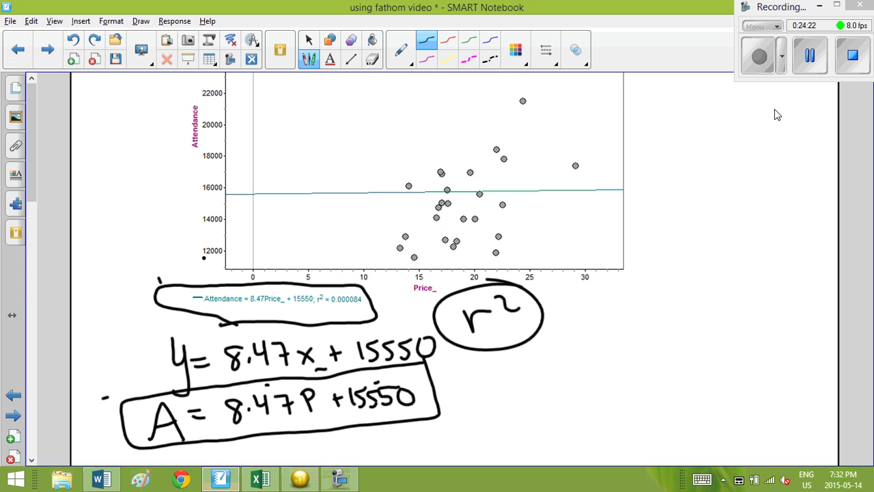
pyautogui.press('pagedown')
pyautogui.press('pagedown')
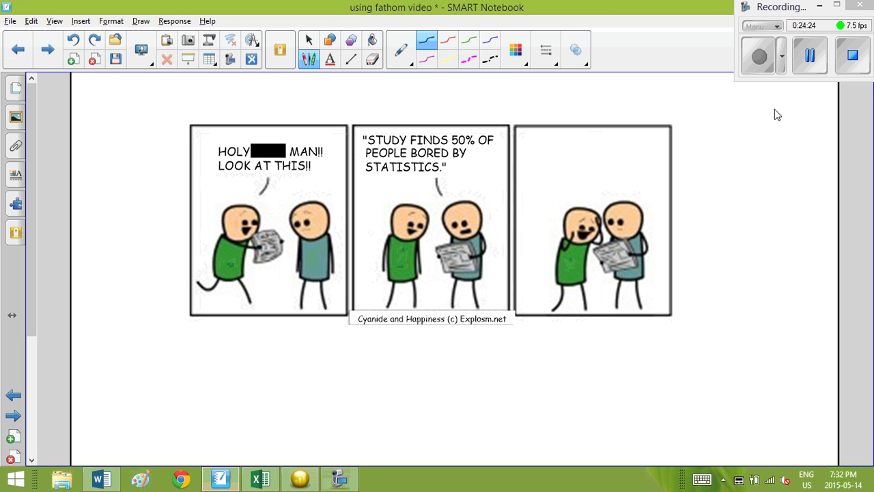